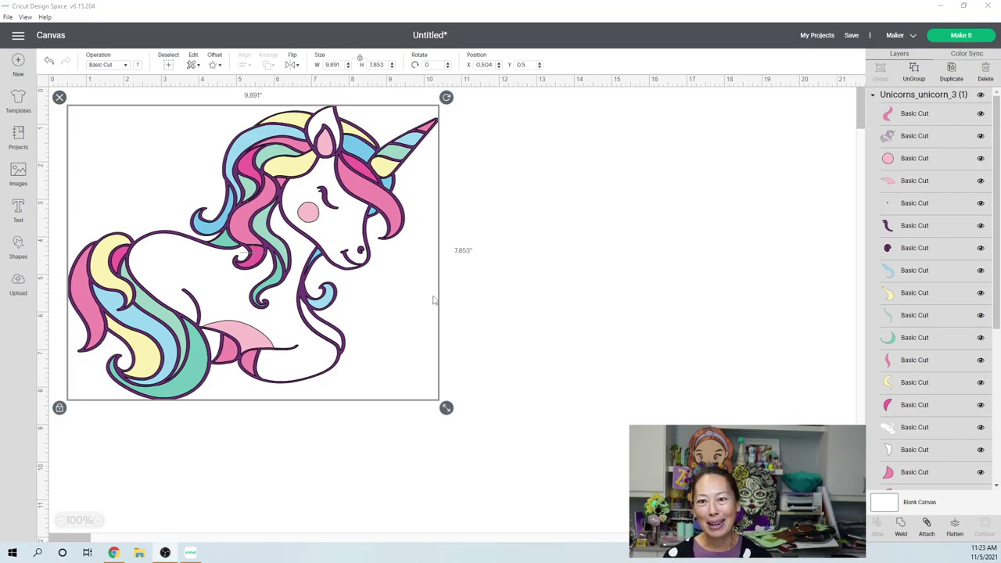
Move the unicorn away from the canvas corner and make a flattened duplicate of it.
left_click_drag(365, 236, 460, 249)
left_click(576, 279)
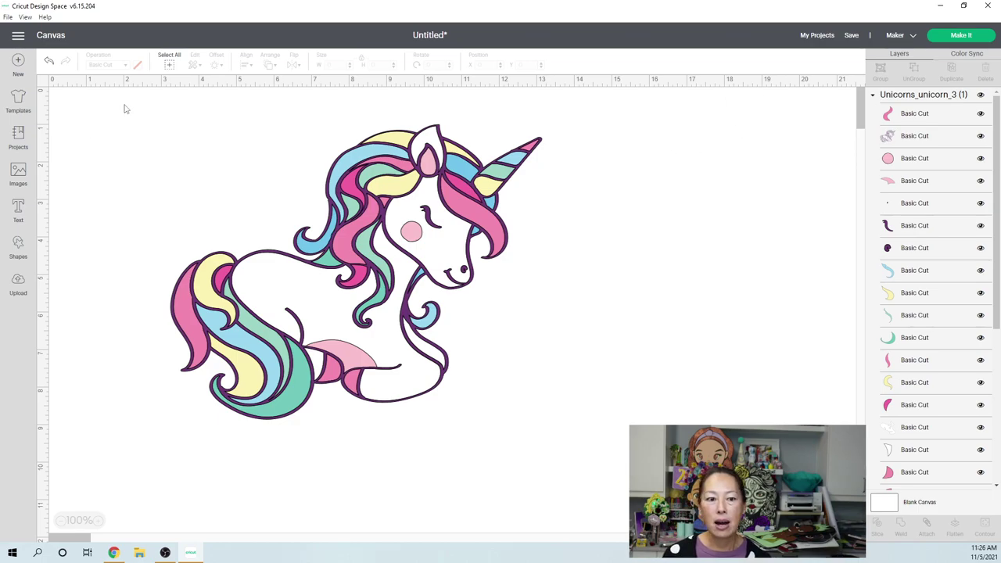
key("ctrl+a")
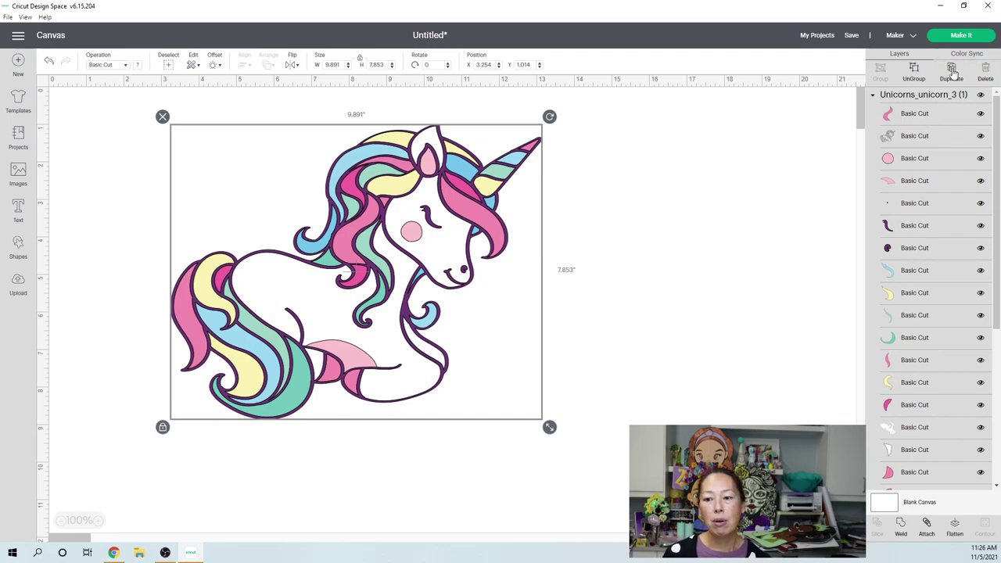
left_click(952, 70)
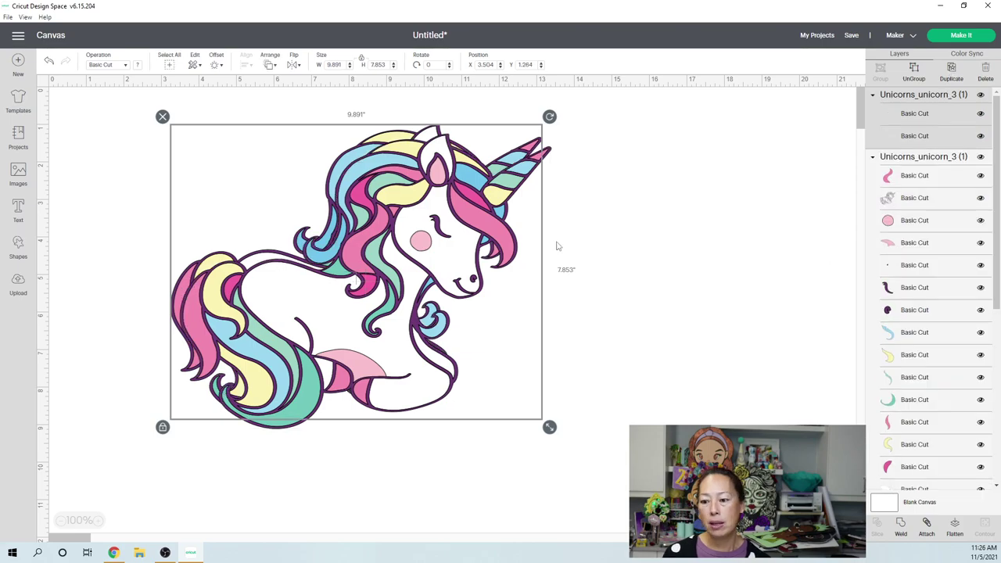
left_click(954, 525)
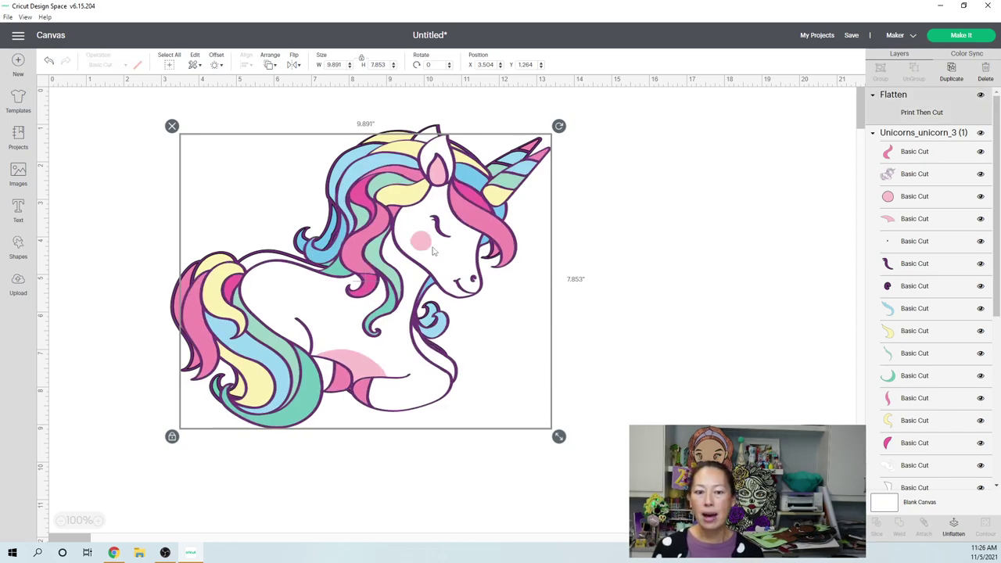
Shrink the flattened copy to about 4.8 inches wide and place it in the canvas's upper-left corner, clear of the layered unicorn.
left_click(904, 152)
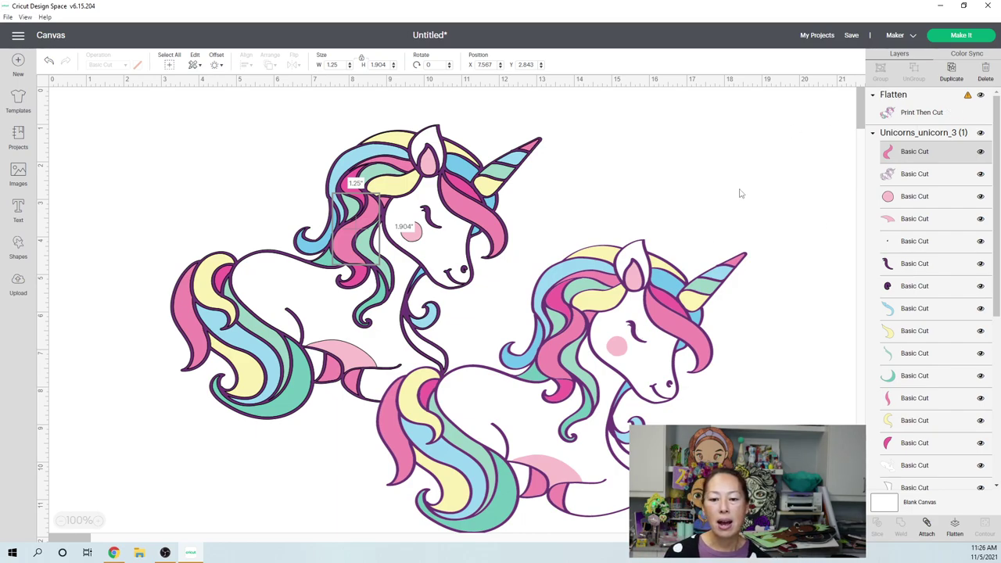
left_click_drag(651, 339, 727, 237)
left_click(832, 415)
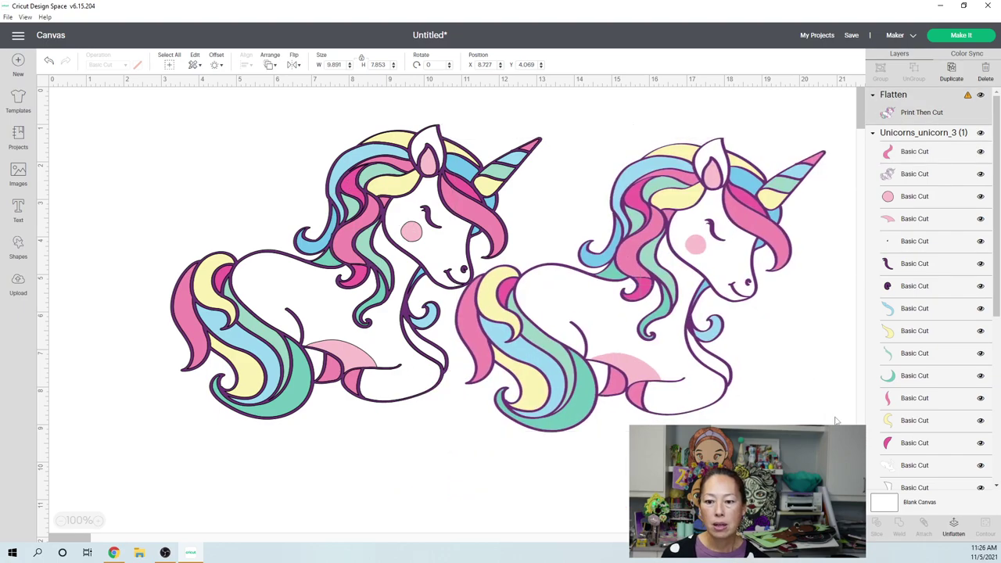
left_click(800, 413)
left_click_drag(826, 437, 645, 290)
left_click_drag(574, 255, 183, 222)
left_click(661, 365)
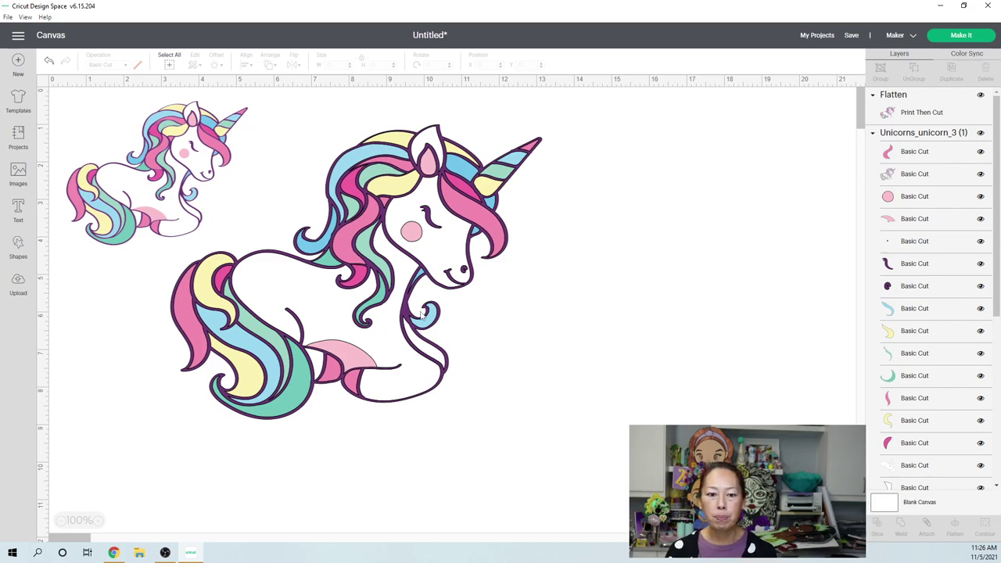
Hide all contours of the purple outline layer to make it a solid silhouette.
left_click(930, 175)
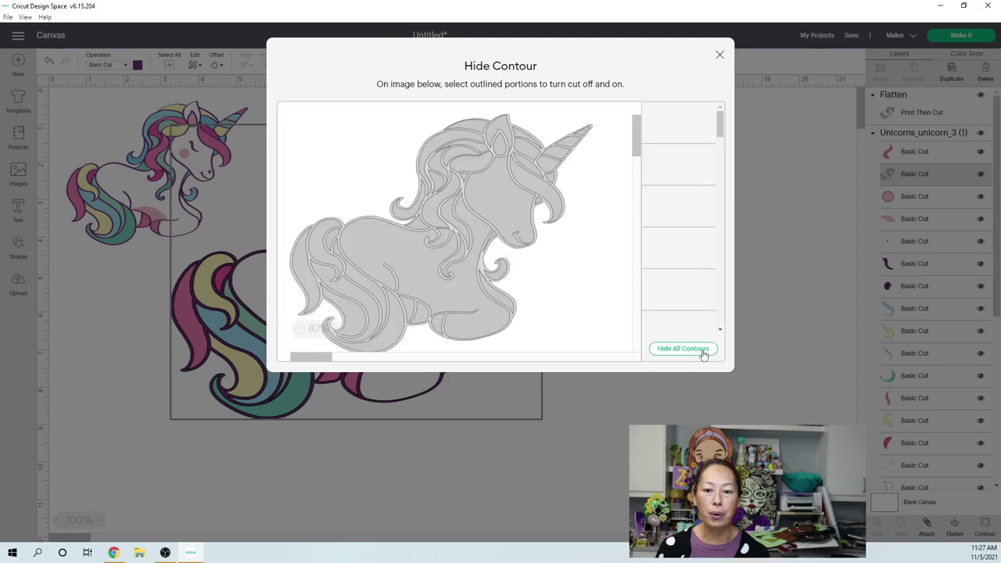
left_click(703, 354)
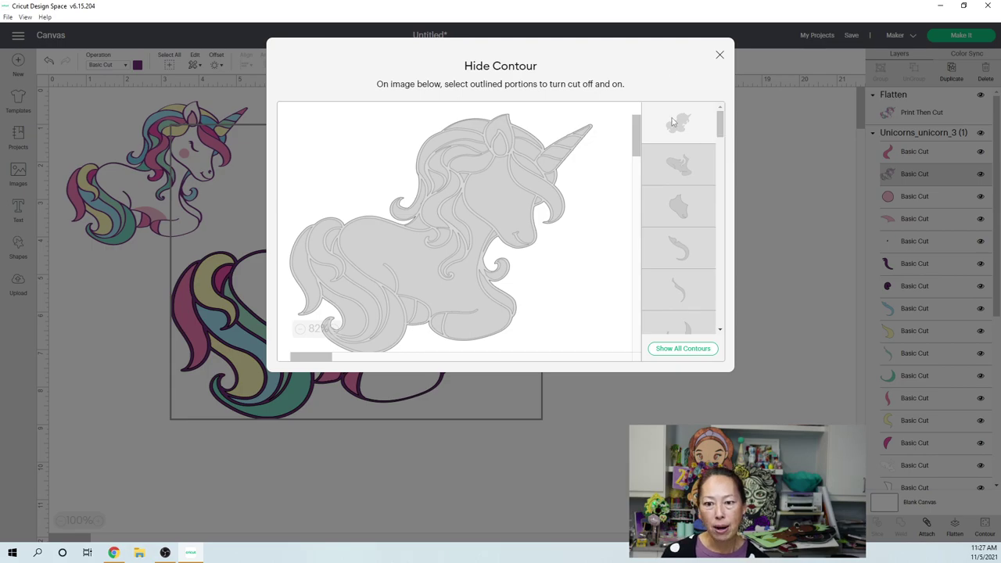
left_click(720, 58)
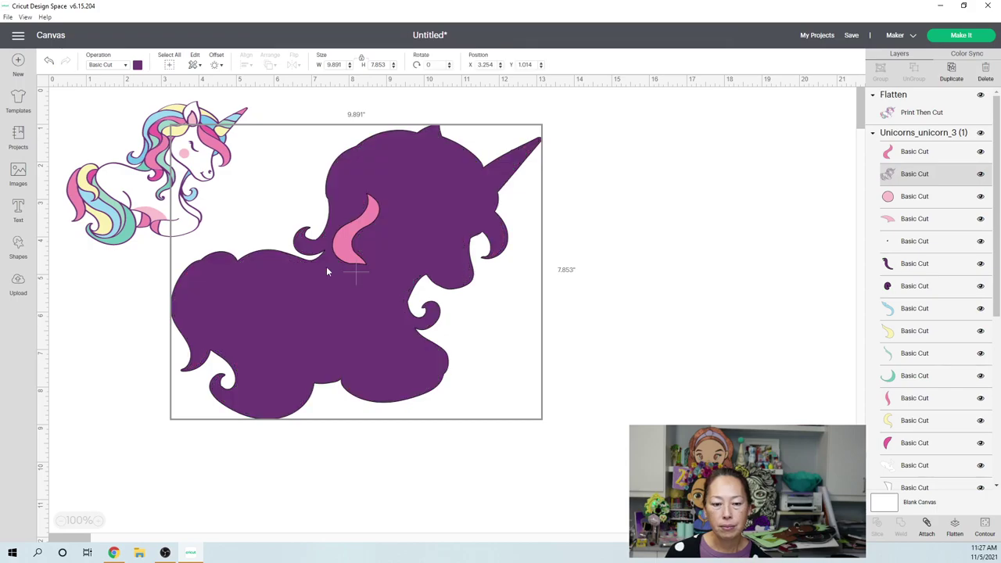
Move the layered unicorn clear of the flattened copy, to about X 7.185, Y 2.055, and ungroup its layers.
left_click_drag(417, 164, 580, 246)
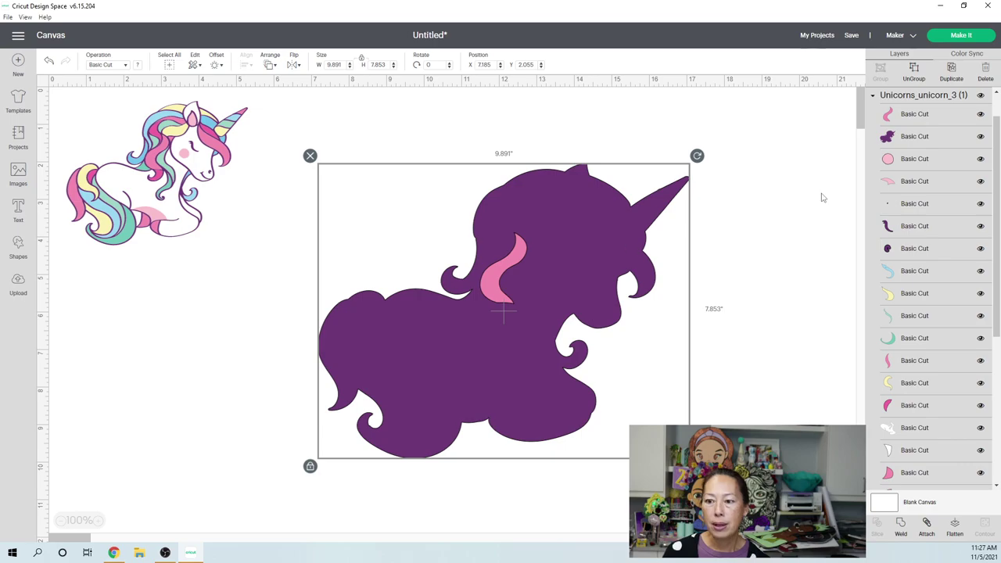
left_click(888, 138)
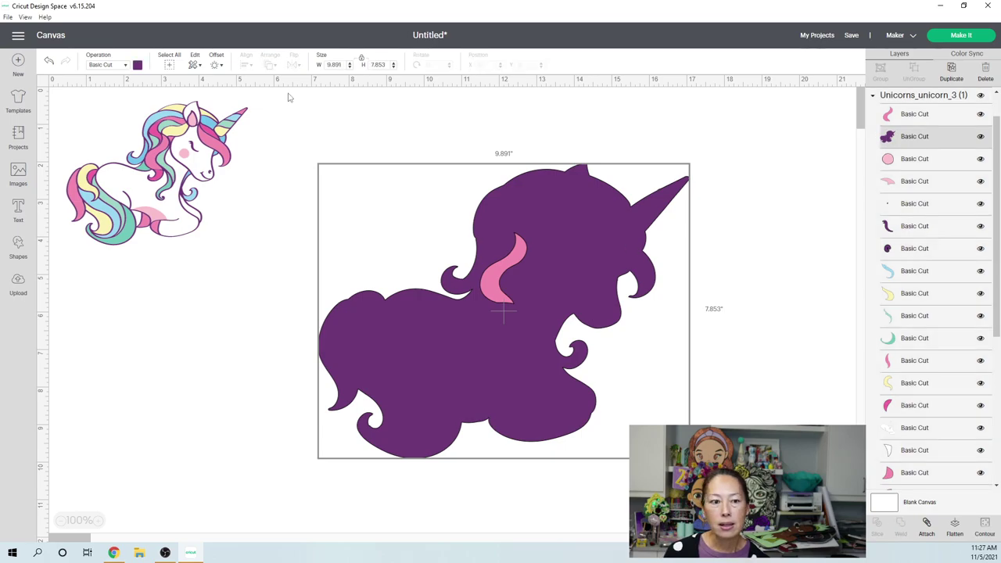
left_click(924, 96)
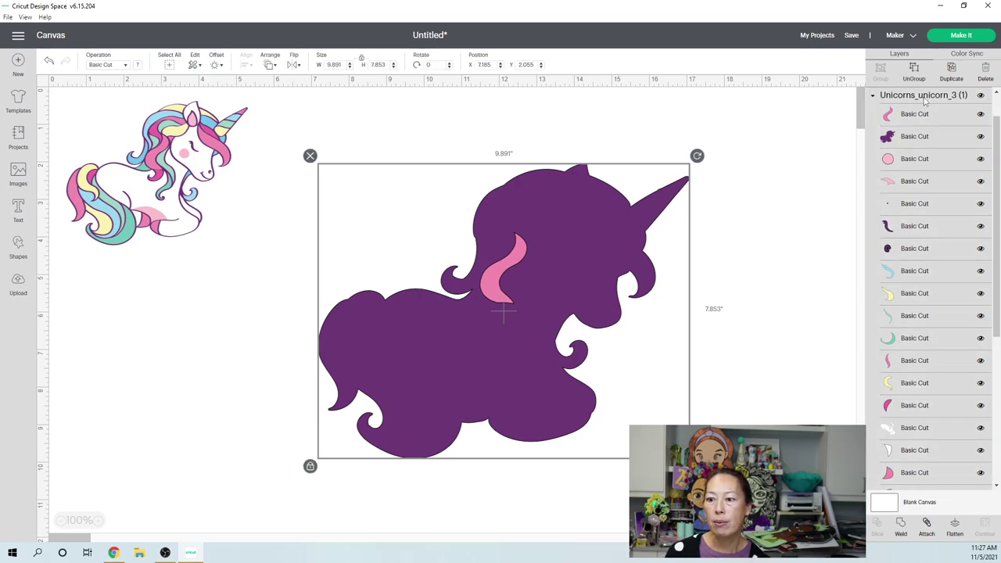
left_click(913, 73)
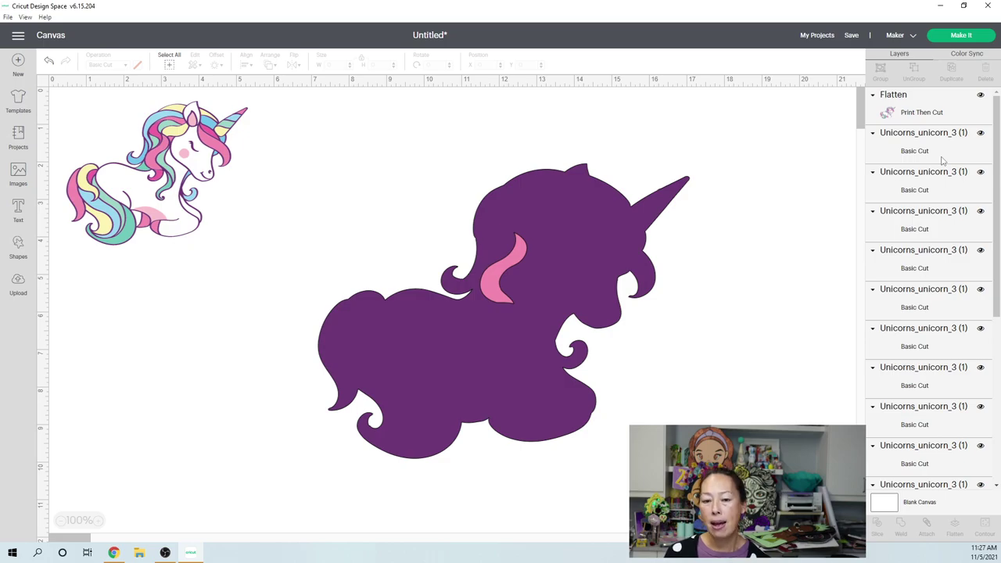
Bring the solid purple silhouette in front of all other layers.
left_click(925, 189)
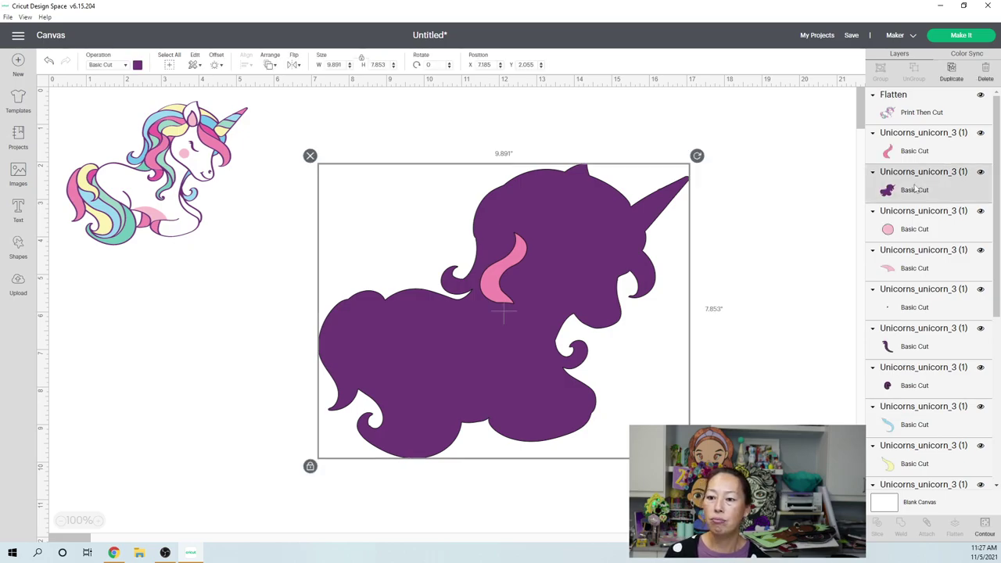
left_click(271, 65)
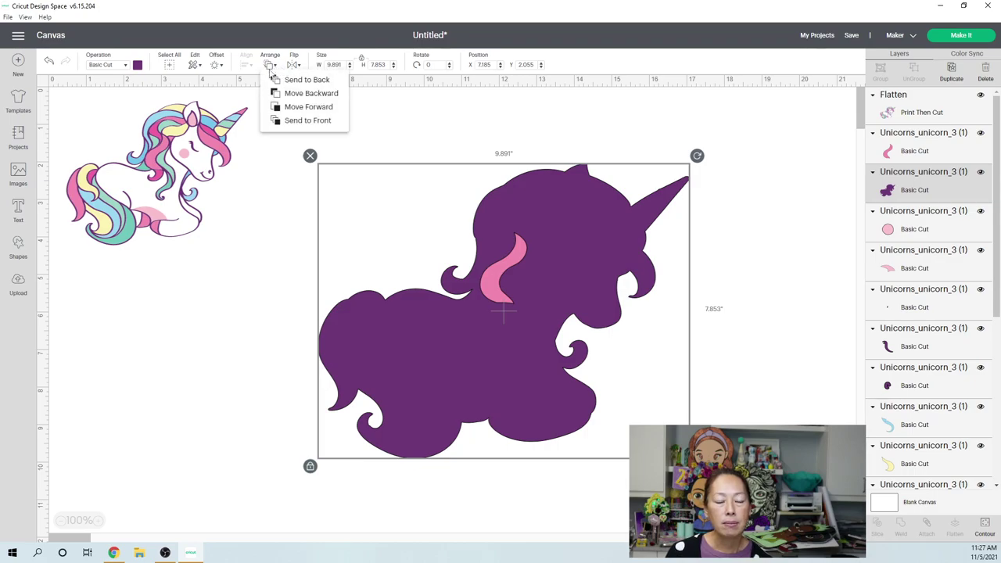
left_click(283, 121)
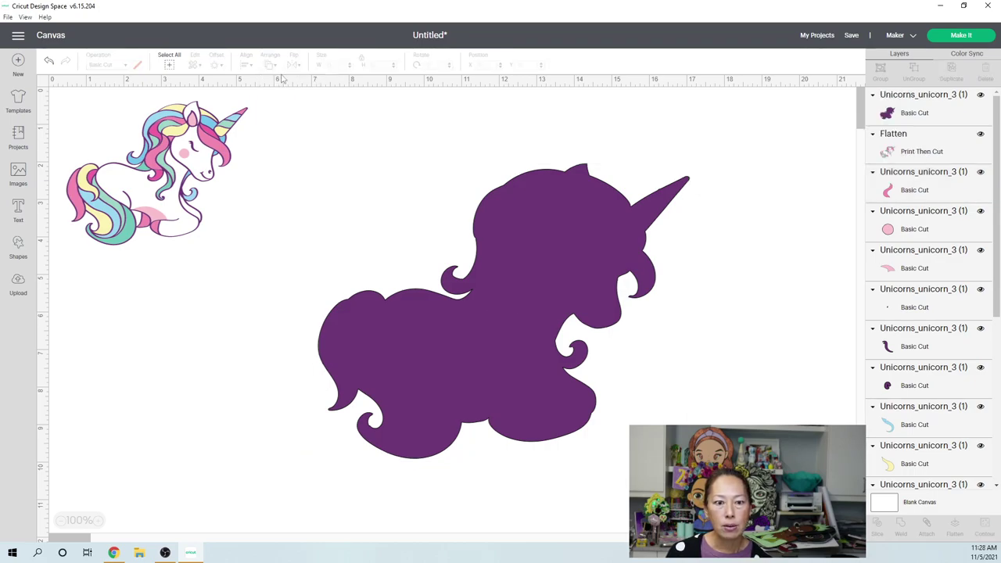
Send the solid purple silhouette to the back, behind the coloured pieces.
left_click(956, 123)
left_click(268, 66)
left_click(296, 80)
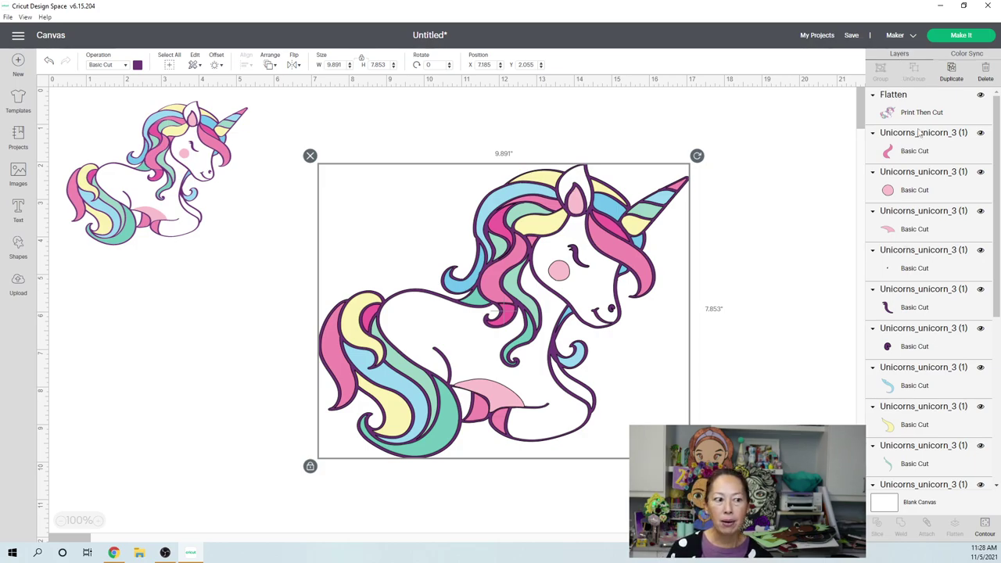
Use Color Sync to change all hot-pink pieces to the medium pink used by the other mane and tail pieces.
left_click(967, 54)
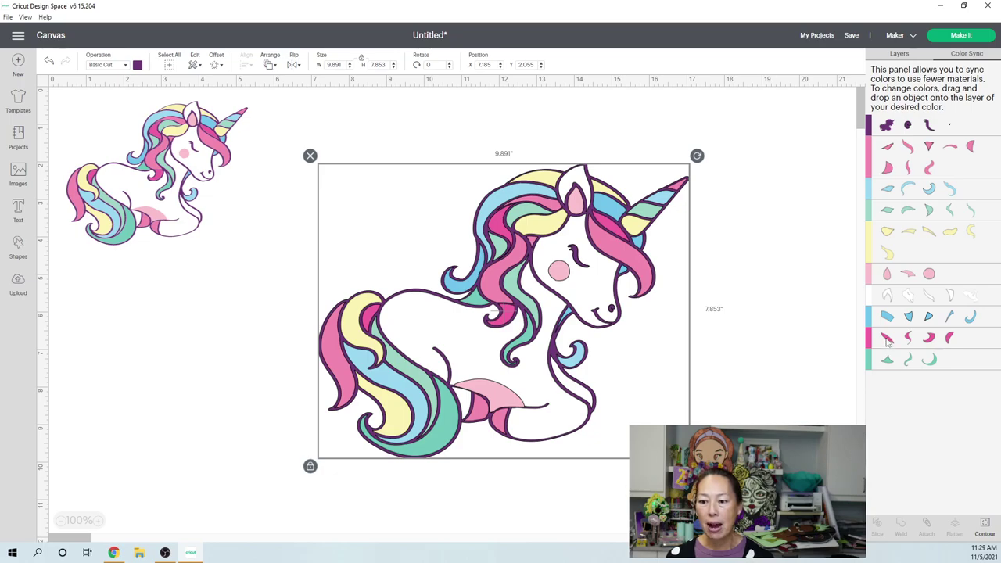
left_click_drag(888, 340, 934, 163)
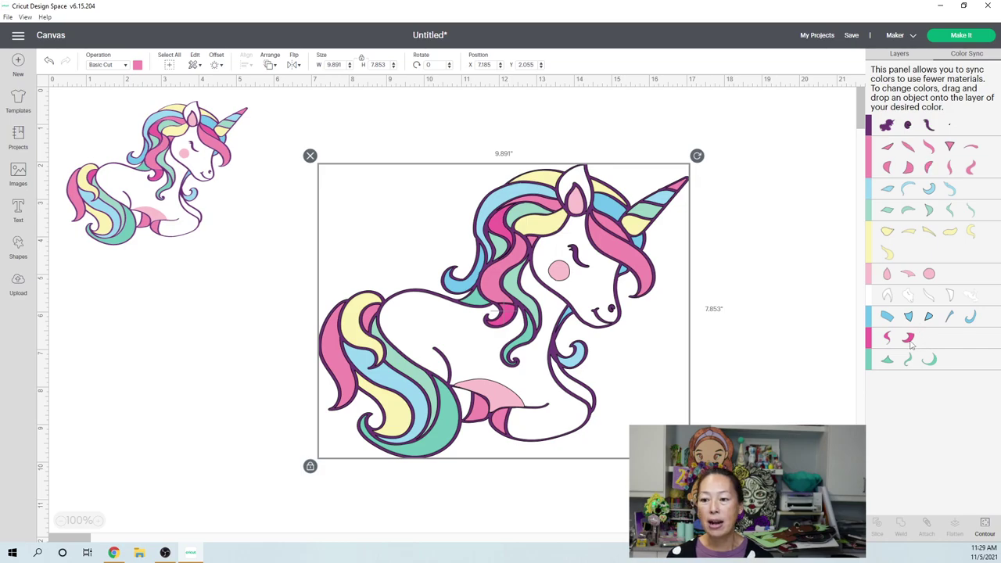
left_click_drag(909, 339, 953, 164)
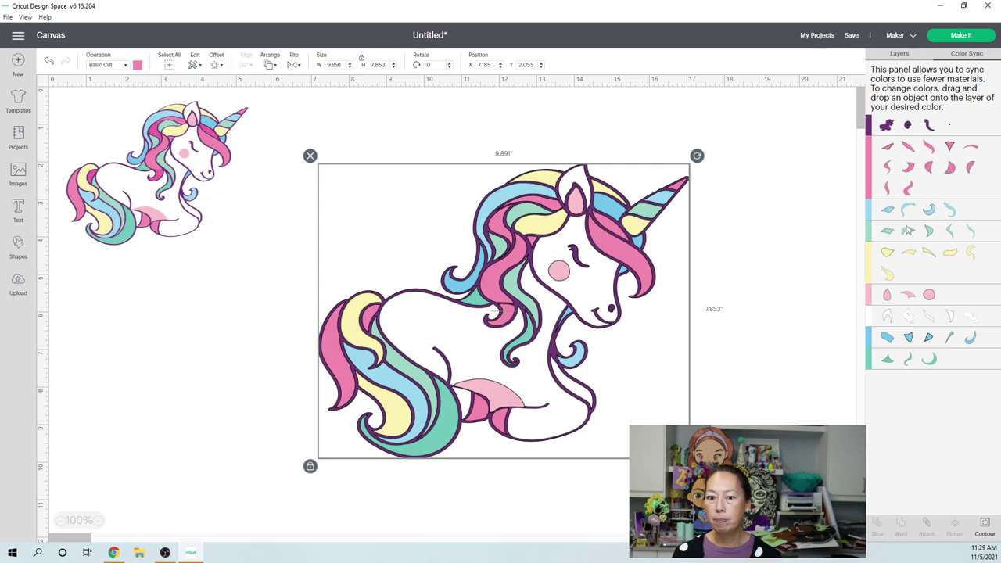
left_click_drag(889, 130, 934, 133)
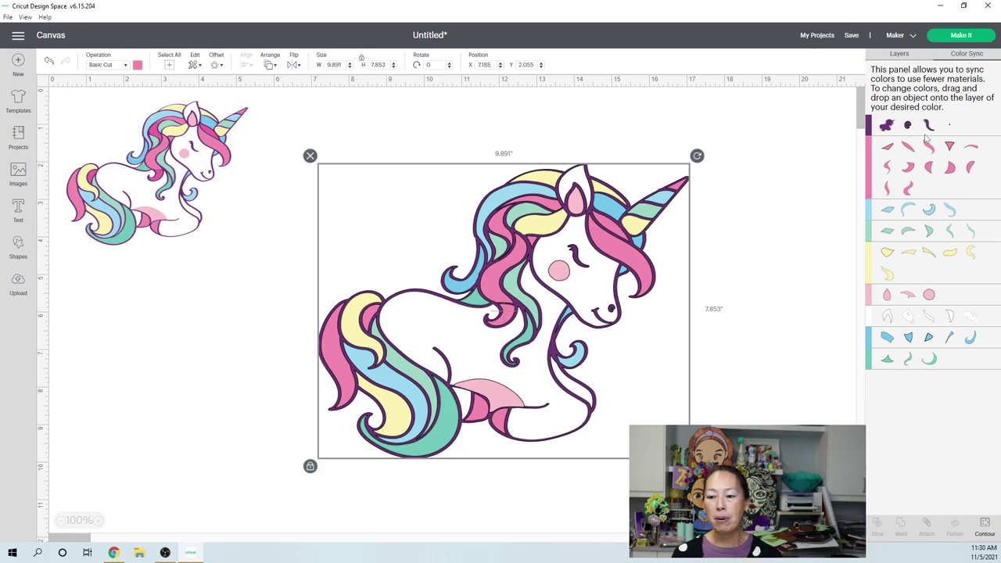
Delete the stray purple dot layer located near the base of the unicorn's horn.
left_click(896, 57)
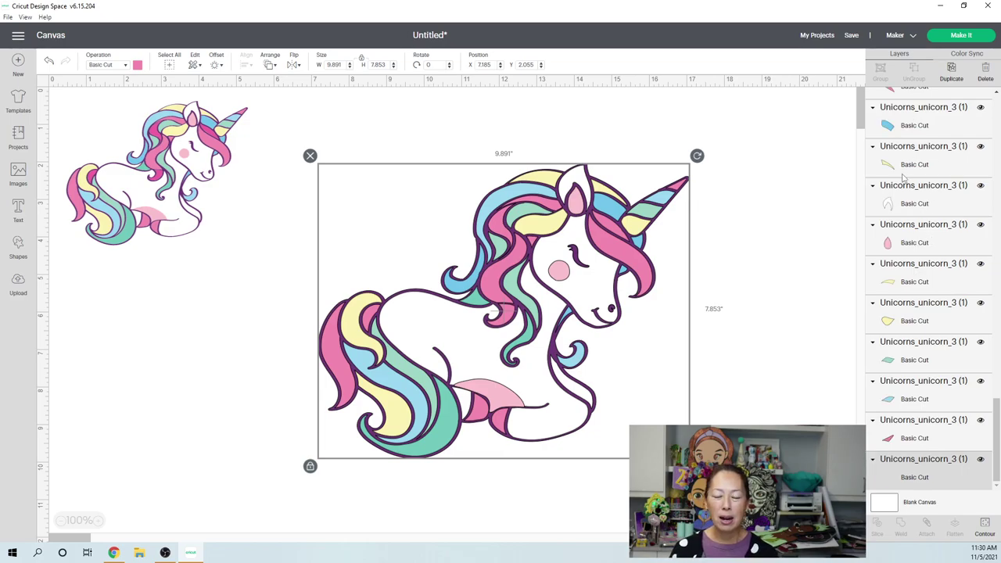
left_click_drag(996, 426, 999, 59)
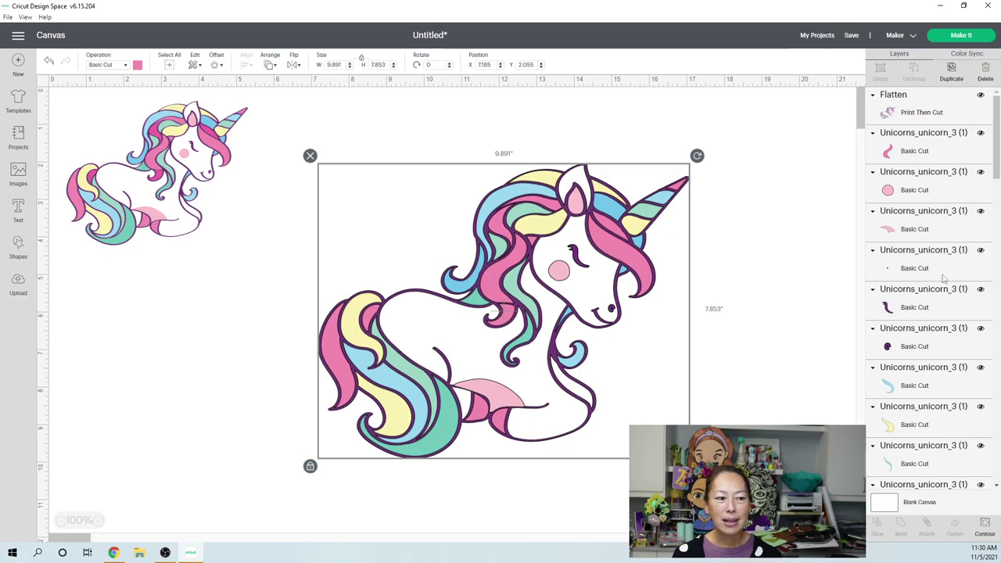
left_click(928, 267)
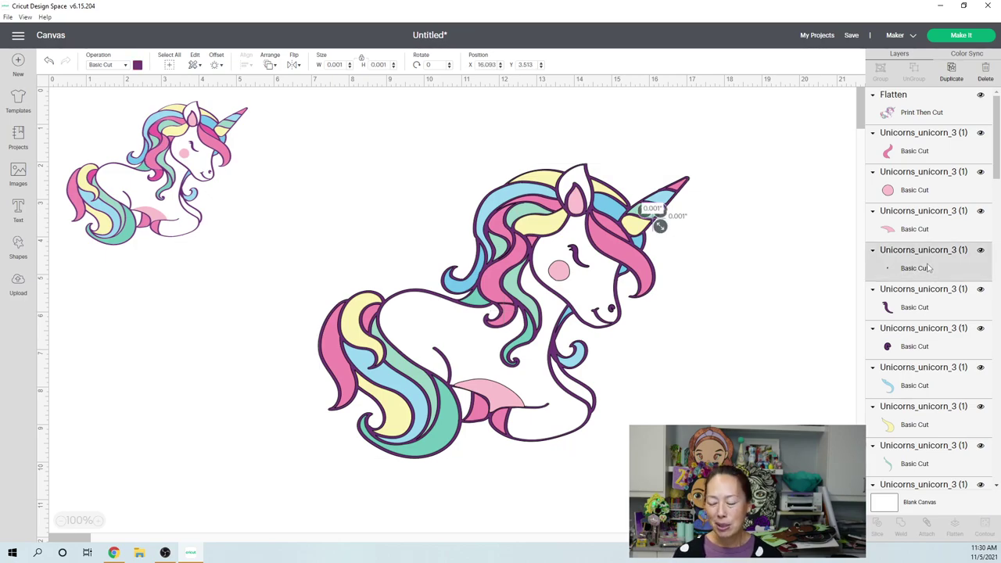
key("Delete")
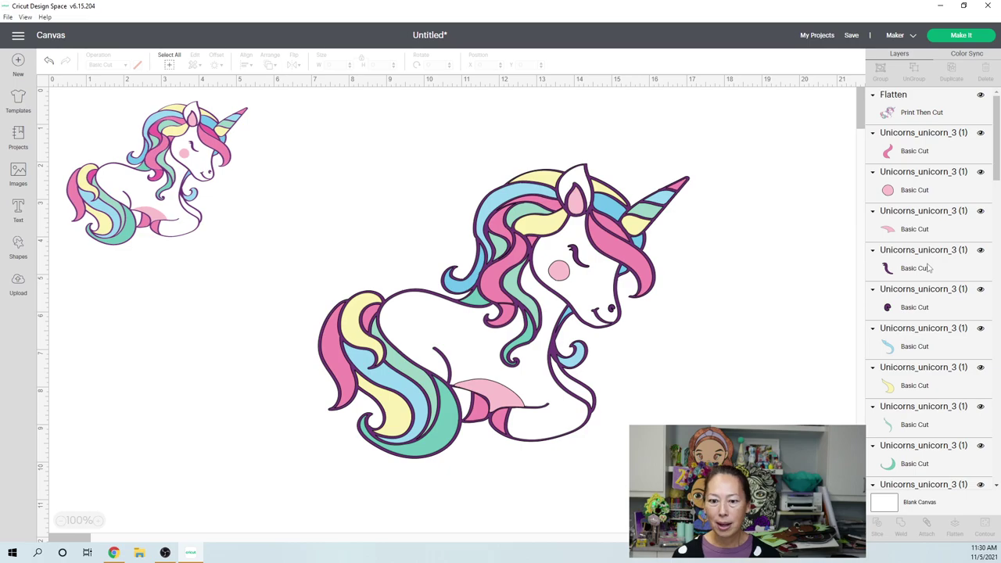
Recolour the eyelash and nostril pieces together to light purple.
left_click(933, 267)
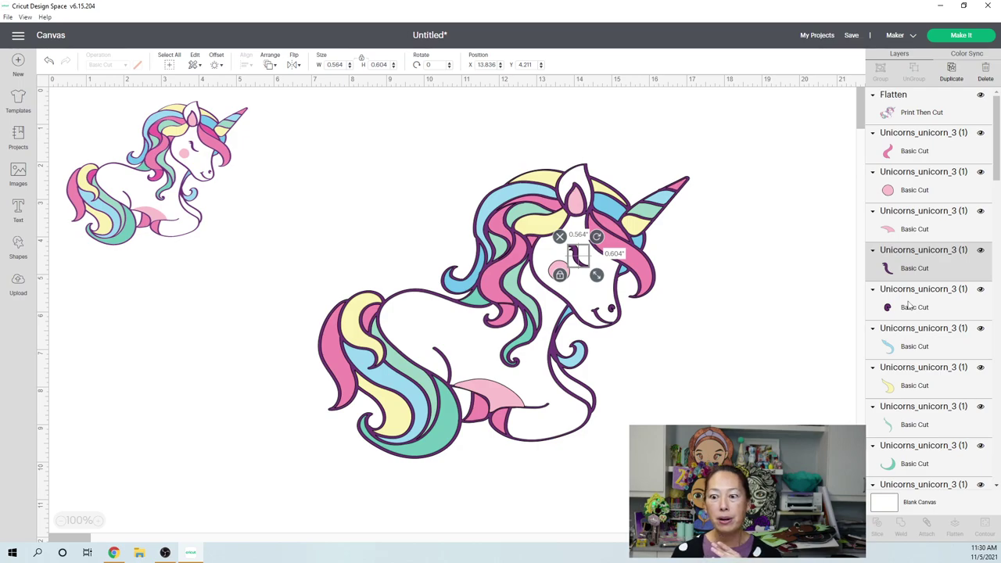
left_click(909, 301, "shift")
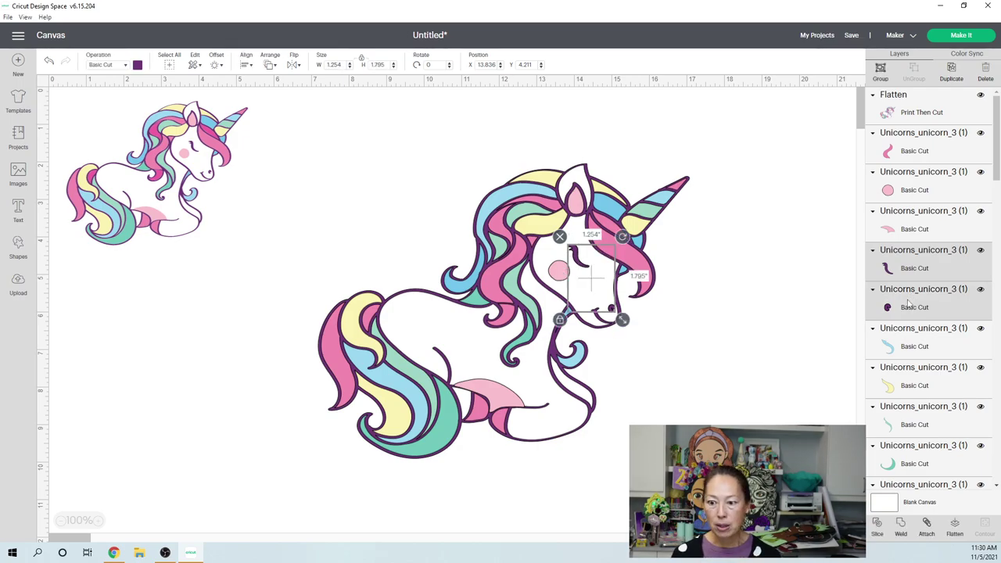
left_click(138, 66)
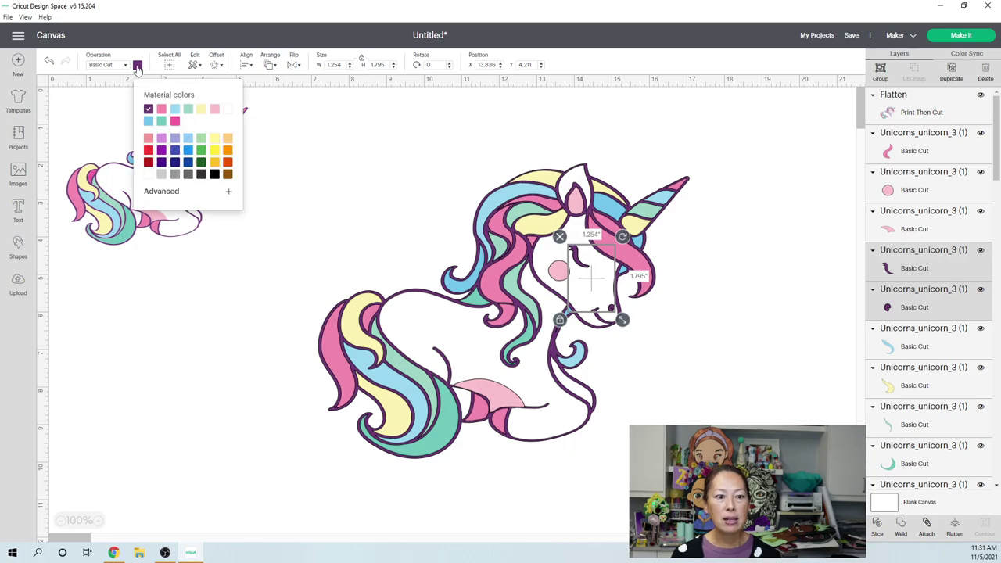
left_click(160, 141)
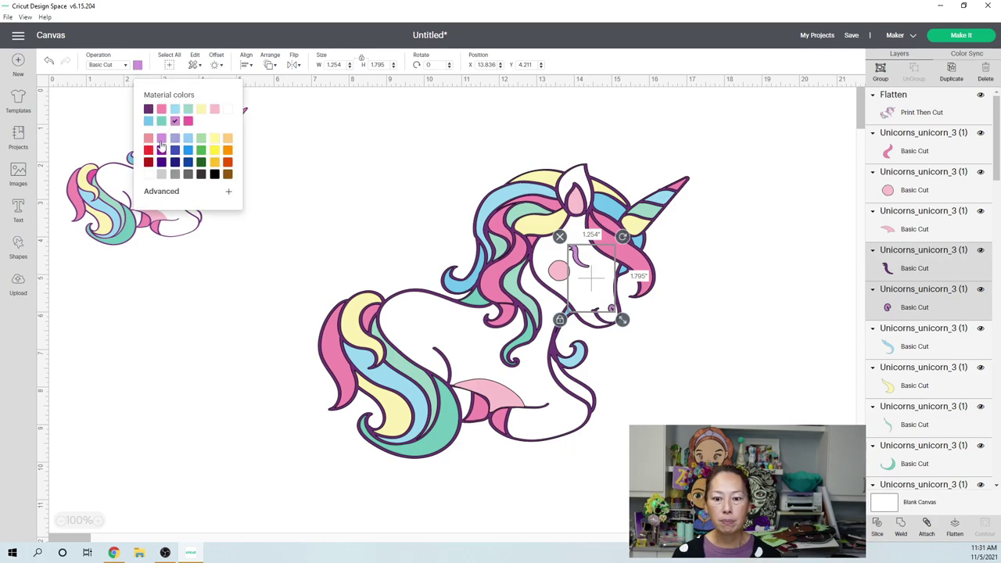
left_click(736, 322)
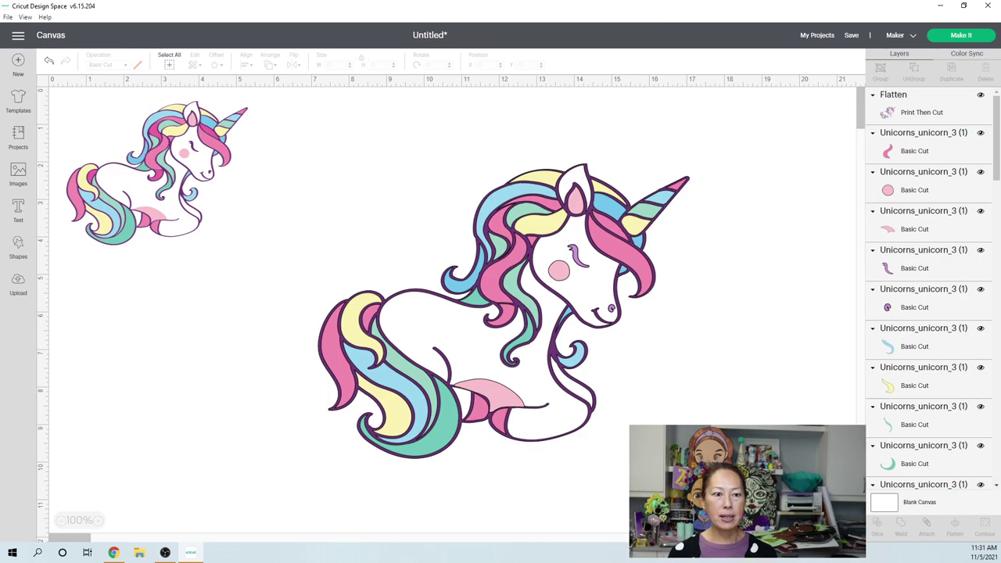
Select all pieces of the layered unicorn, leaving out the flattened copy, and set their combined width to 30 inches.
left_click(442, 383)
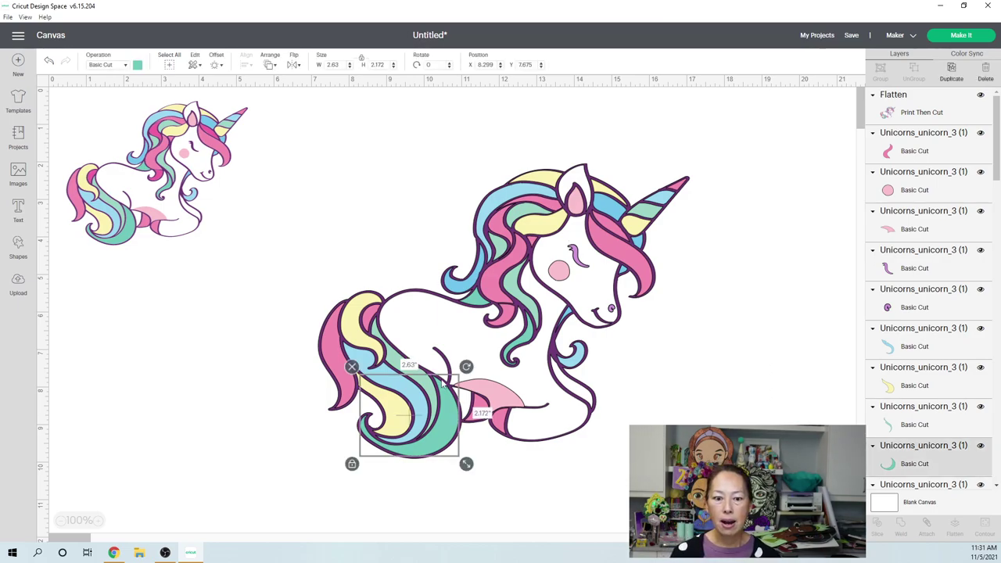
key("Escape")
left_click_drag(785, 476, 315, 138)
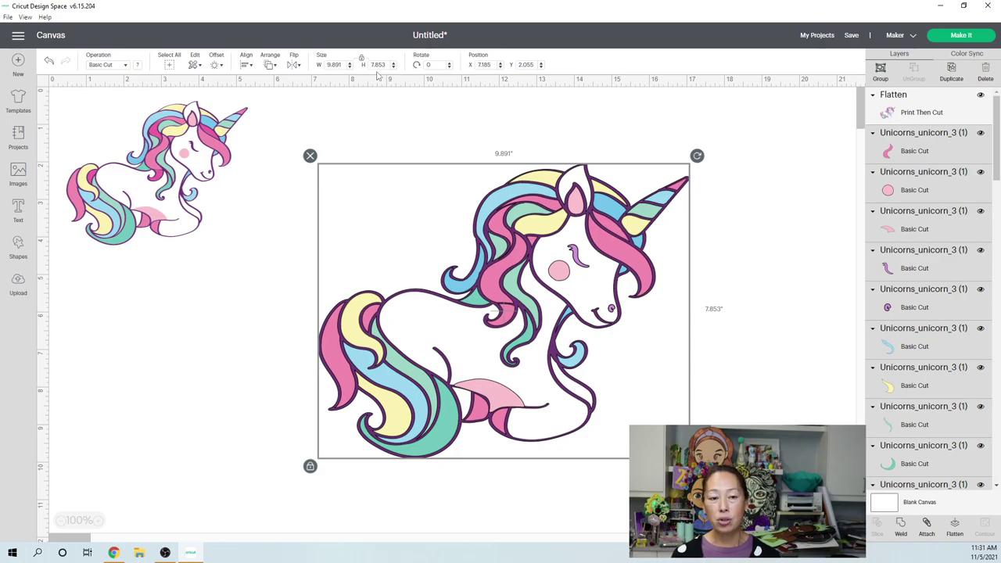
left_click(334, 65)
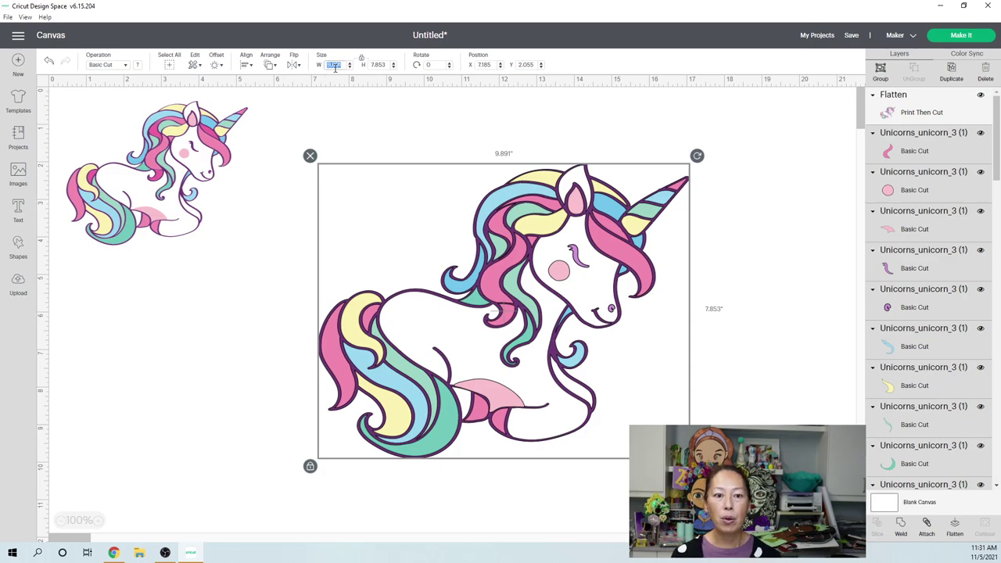
type("30")
key("Tab")
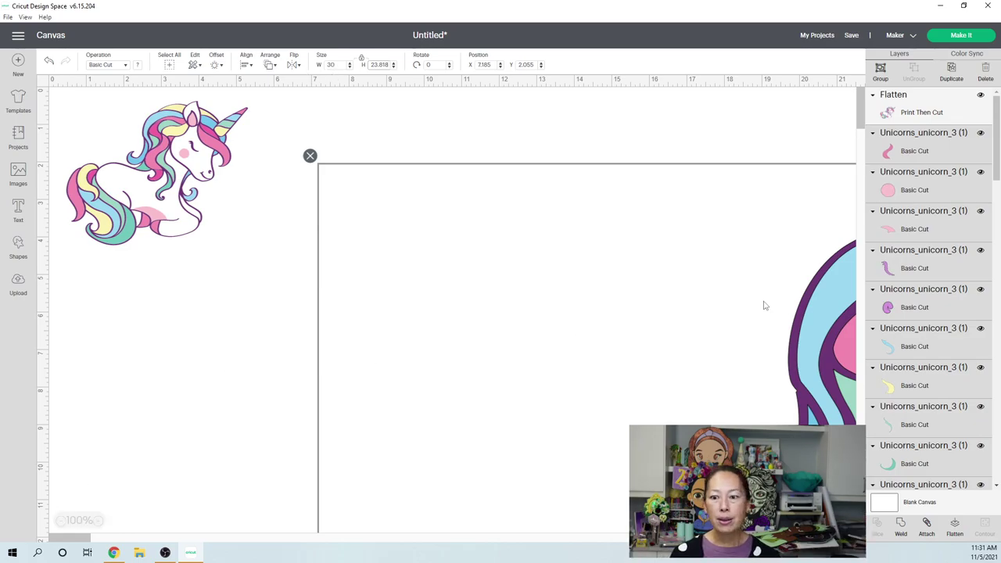
Examine the enlarged unicorn and its layers for size warnings, and select the flagged white body piece.
left_click(61, 521)
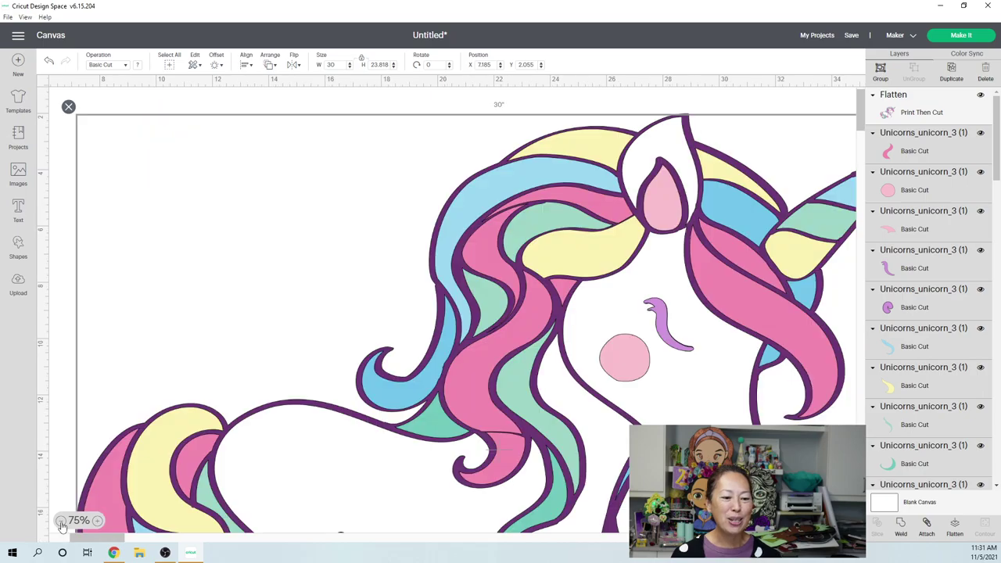
left_click(61, 521)
left_click(61, 522)
left_click(231, 321)
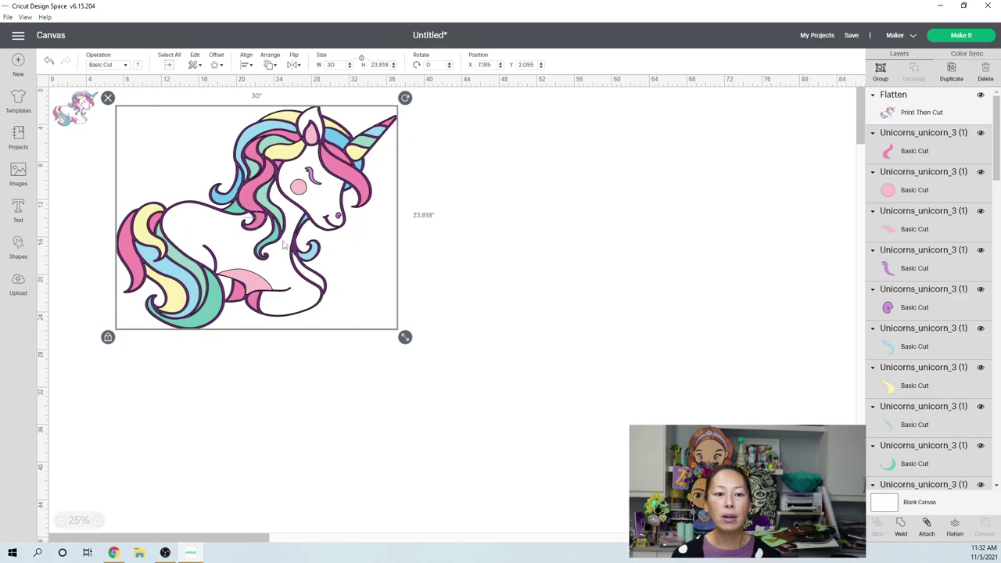
scroll(928, 241, "down", 3)
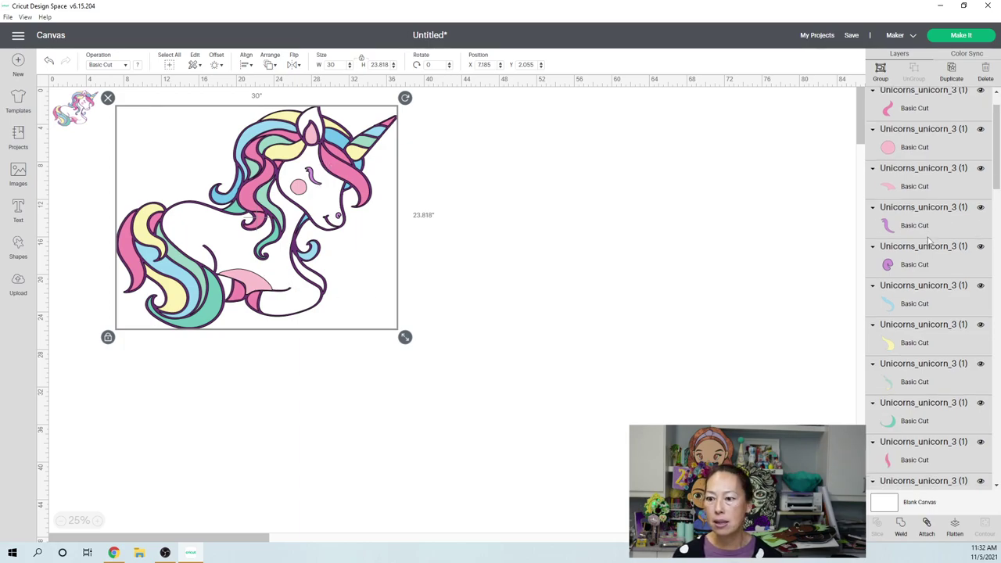
scroll(953, 200, "down", 4)
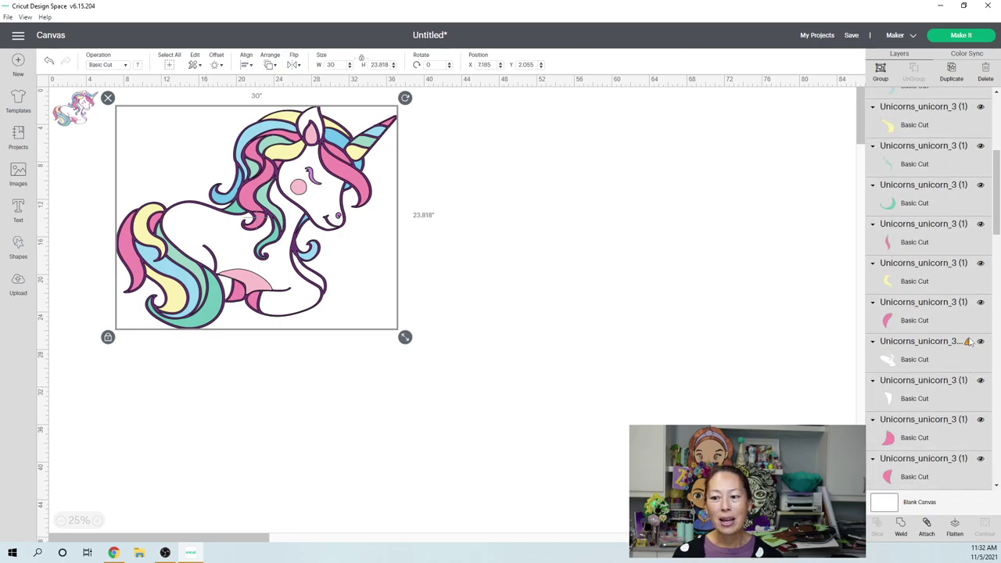
left_click(909, 361)
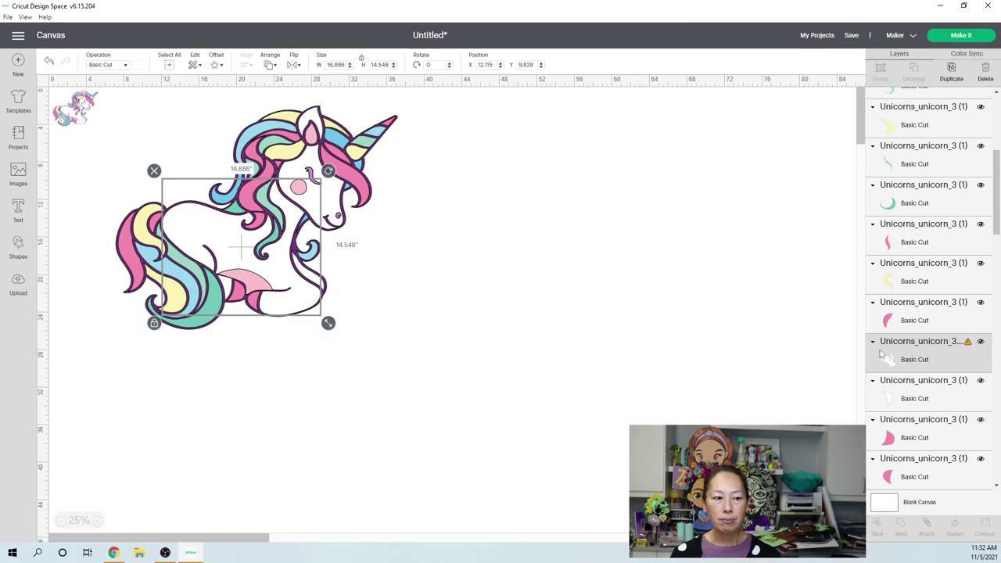
Check the remaining layers down to the purple backing for size warnings and clear the selection.
scroll(932, 378, "down", 3)
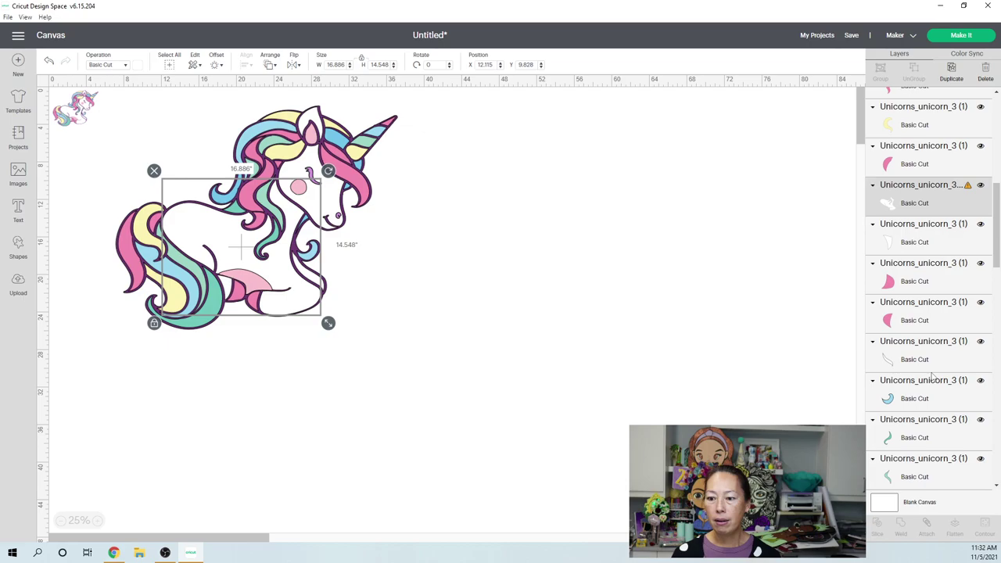
scroll(932, 377, "down", 5)
scroll(931, 377, "down", 5)
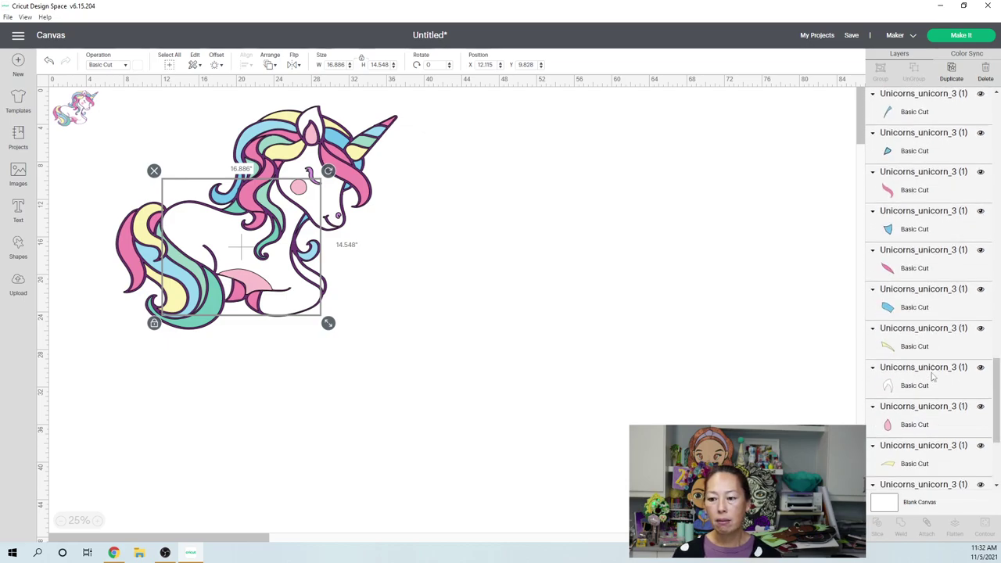
scroll(932, 377, "down", 4)
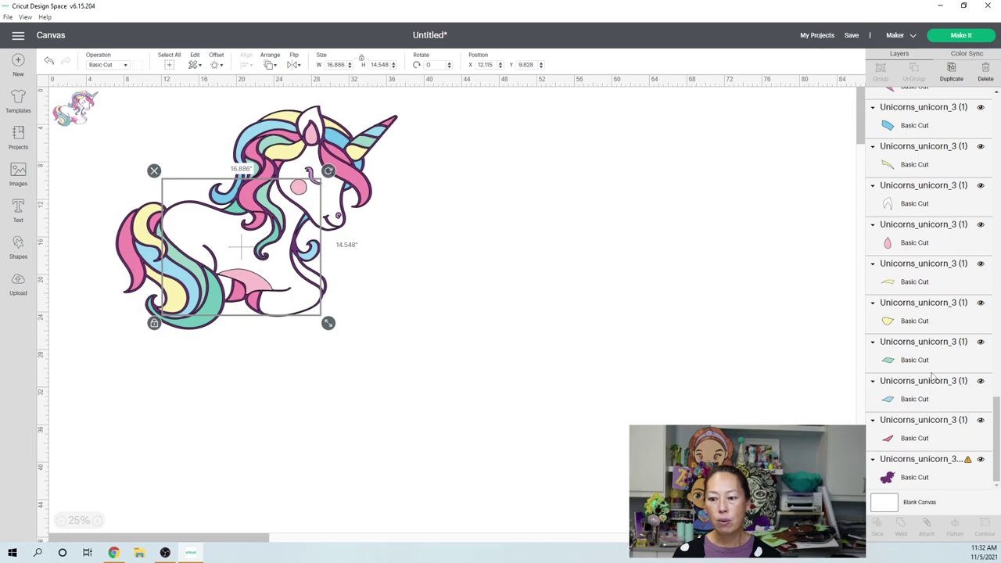
scroll(931, 377, "up", 20)
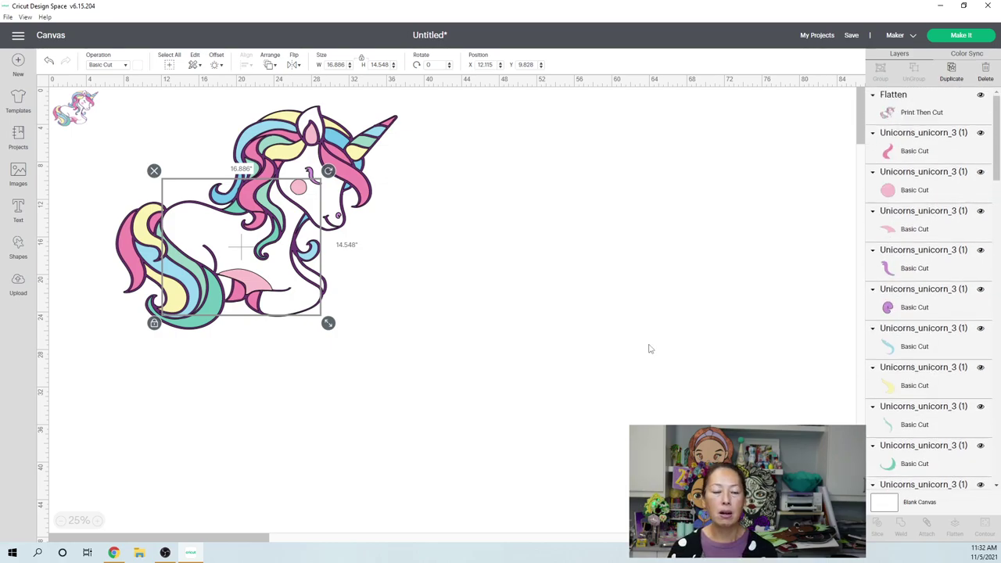
left_click(606, 338)
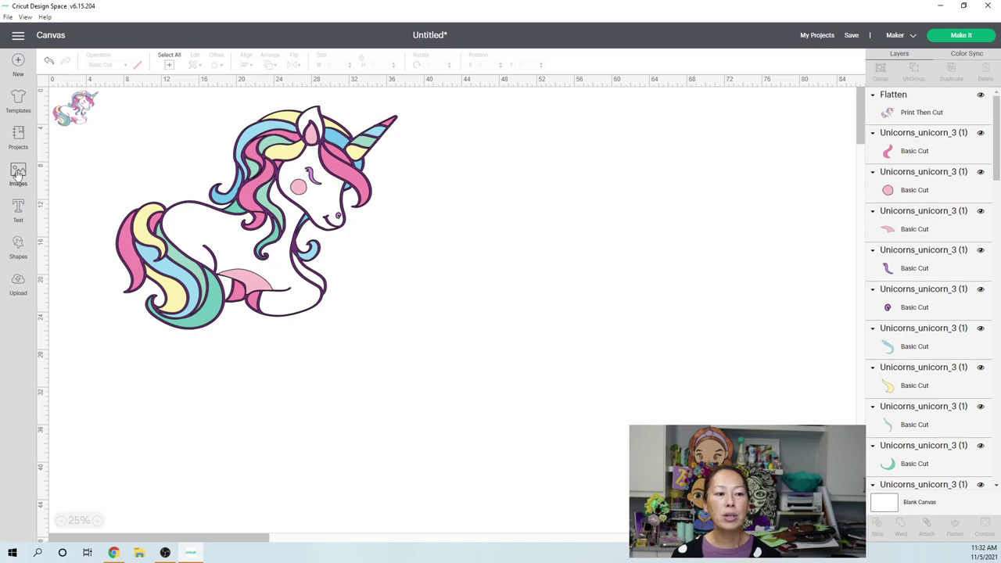
Search the image library for "pendant".
left_click(271, 98)
type("pendant")
key("Return")
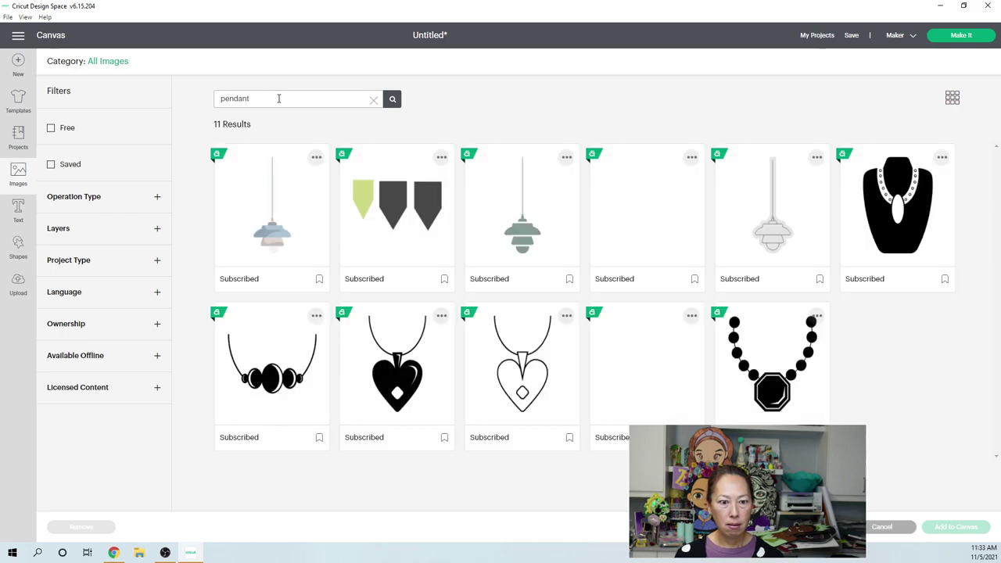
Replace the image search term with "banner" and run the search.
left_click_drag(271, 98, 194, 97)
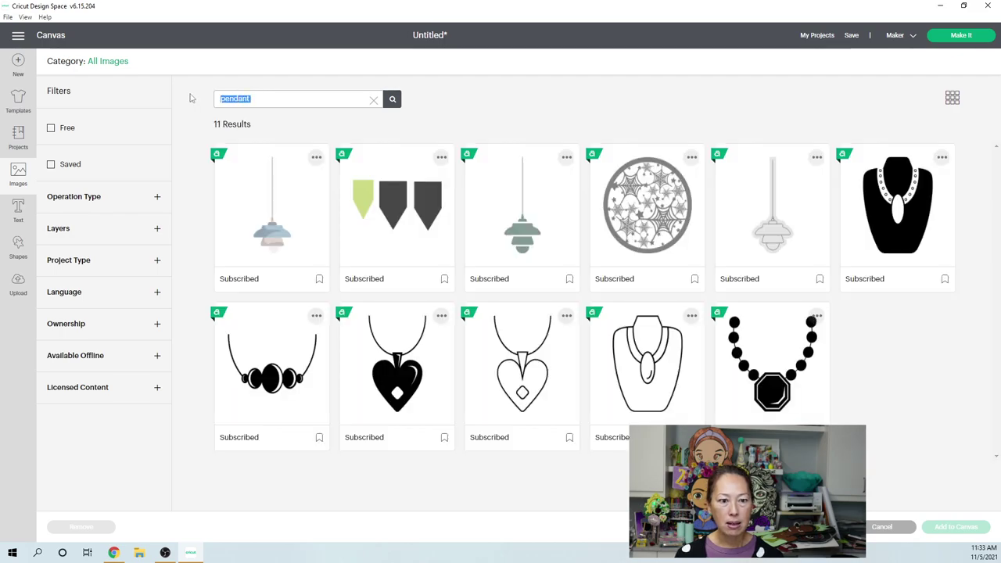
type("b")
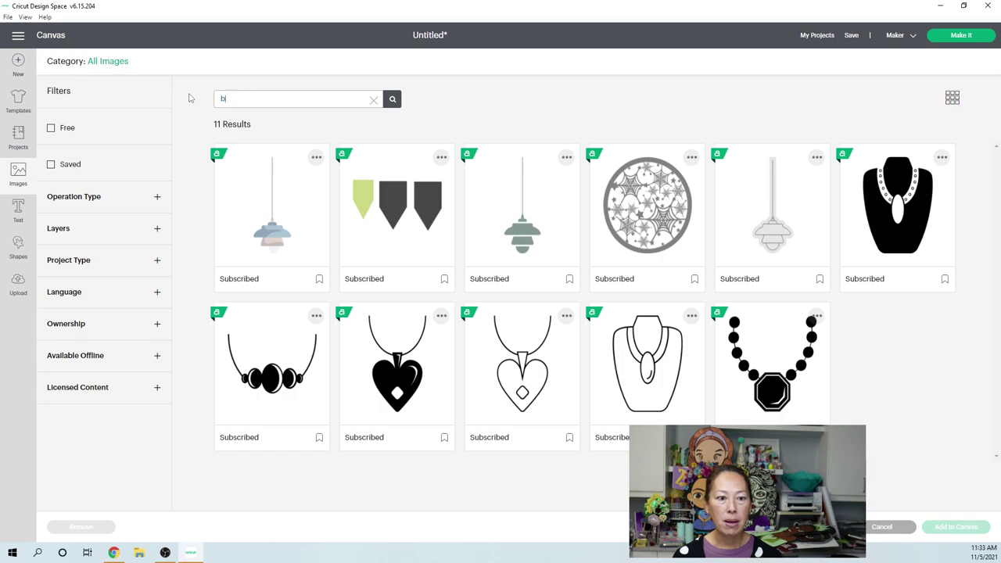
key("Return")
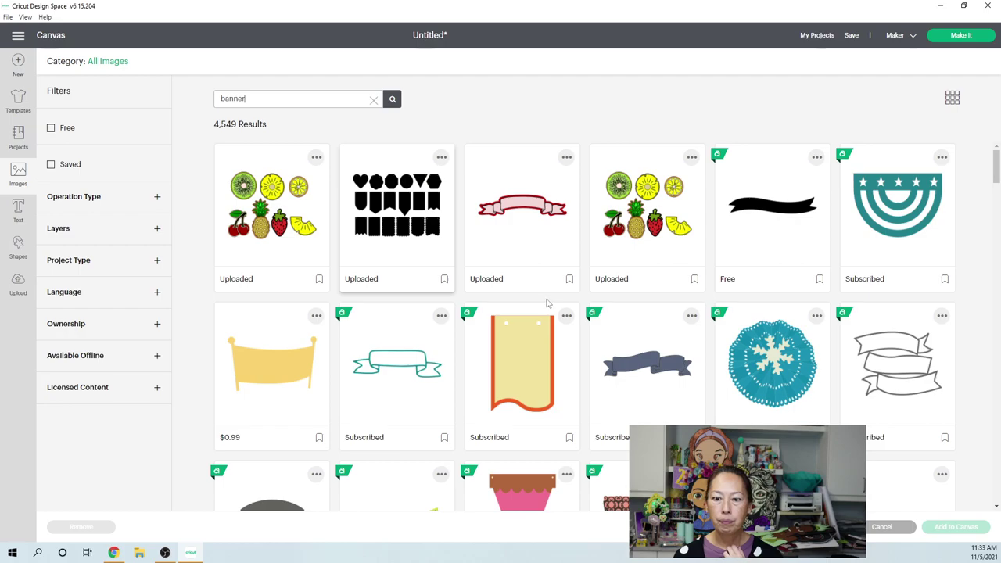
Look through the banner images for a decoration that suits the unicorn project.
scroll(545, 302, "down", 2)
scroll(545, 302, "down", 3)
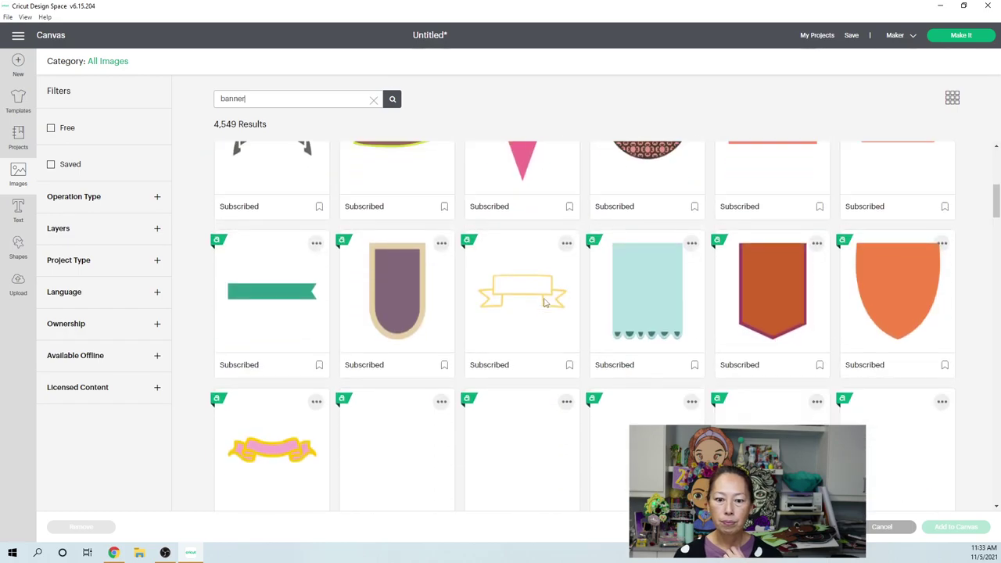
scroll(545, 301, "down", 3)
scroll(545, 301, "down", 1)
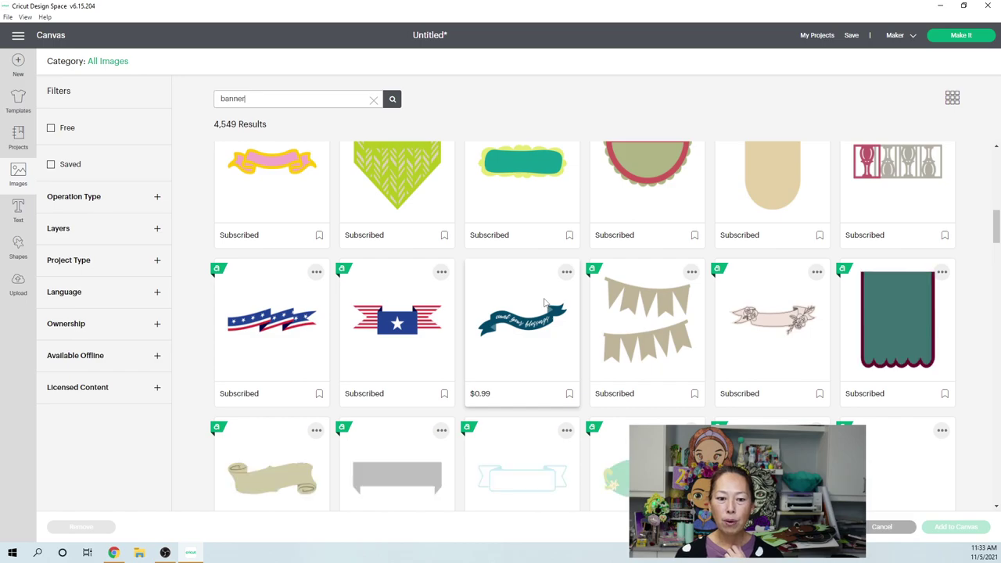
scroll(545, 302, "down", 2)
scroll(544, 301, "down", 5)
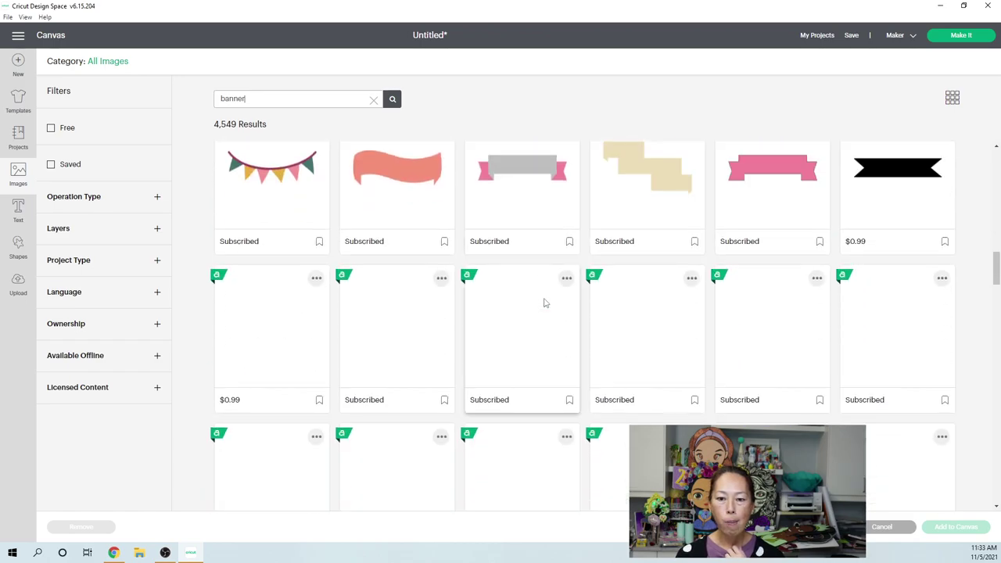
scroll(545, 302, "down", 3)
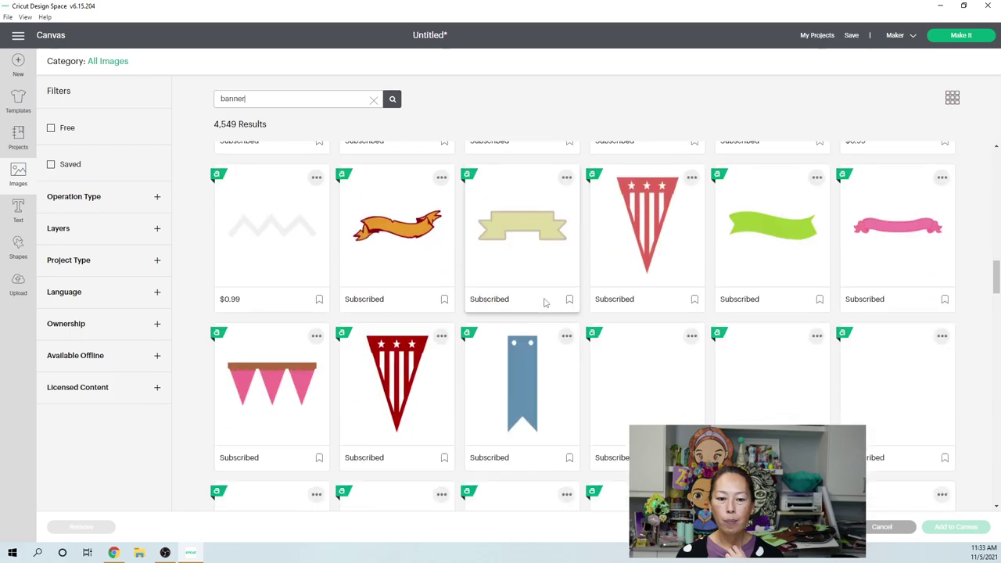
scroll(545, 303, "down", 1)
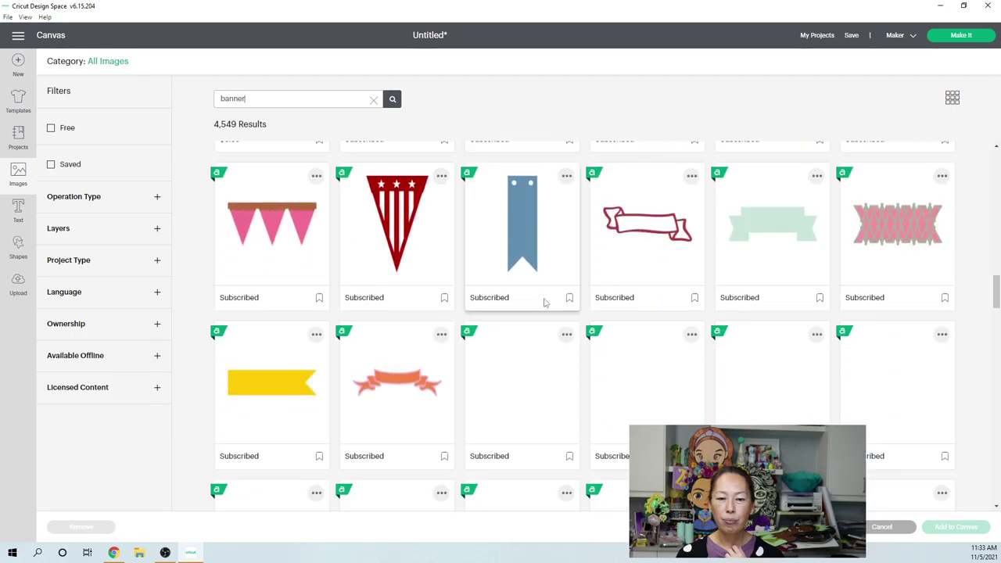
scroll(545, 302, "down", 3)
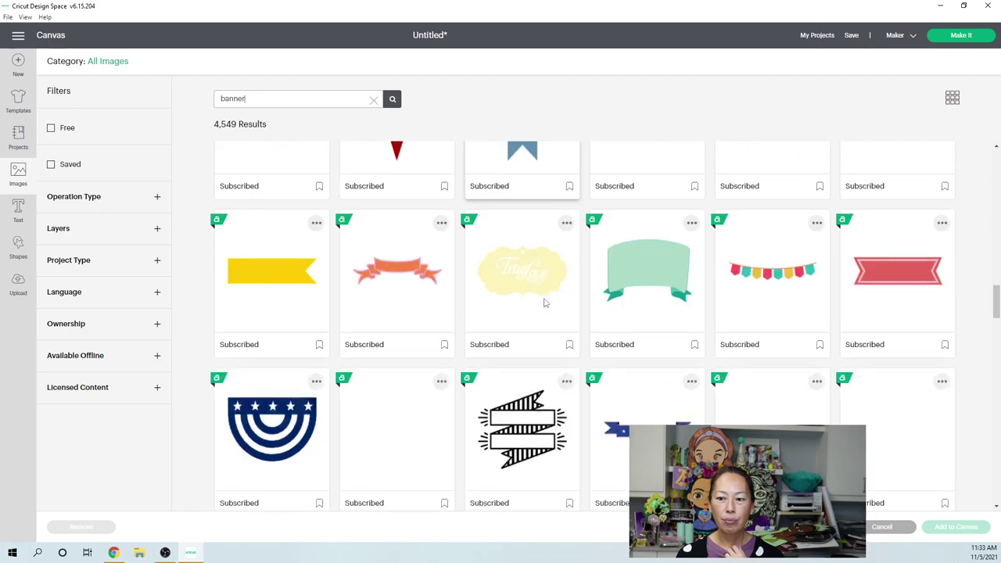
scroll(545, 303, "down", 3)
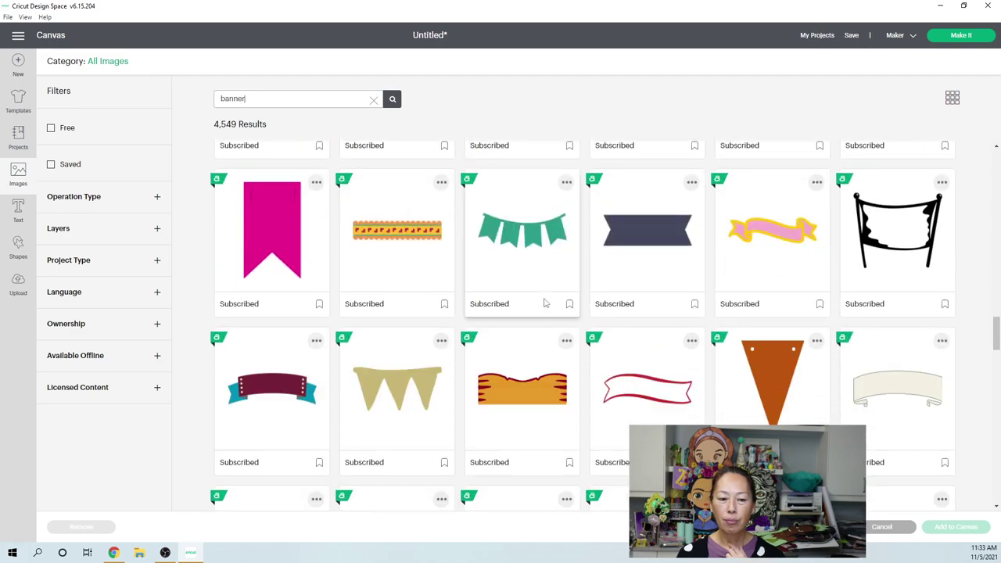
scroll(545, 303, "down", 3)
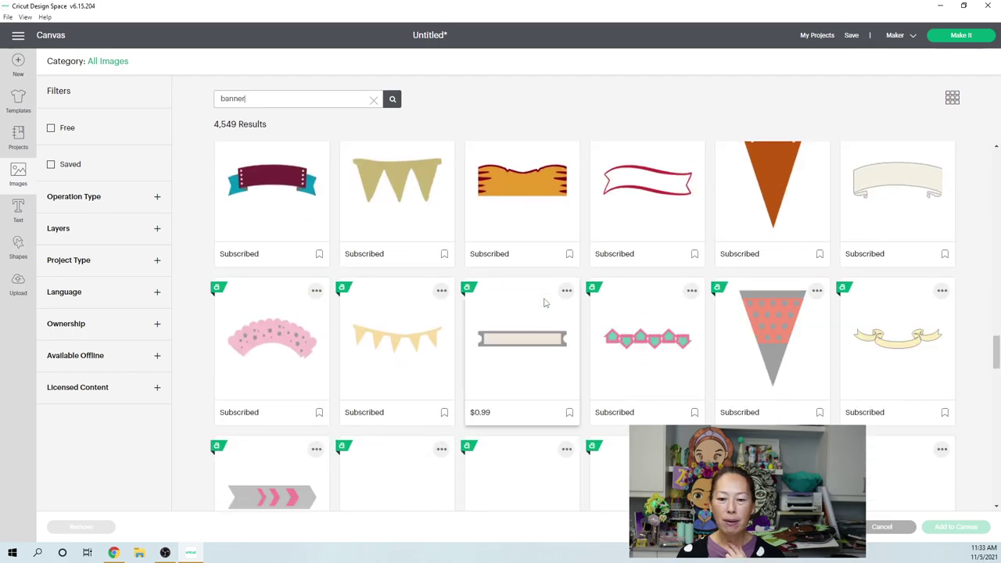
scroll(545, 303, "down", 2)
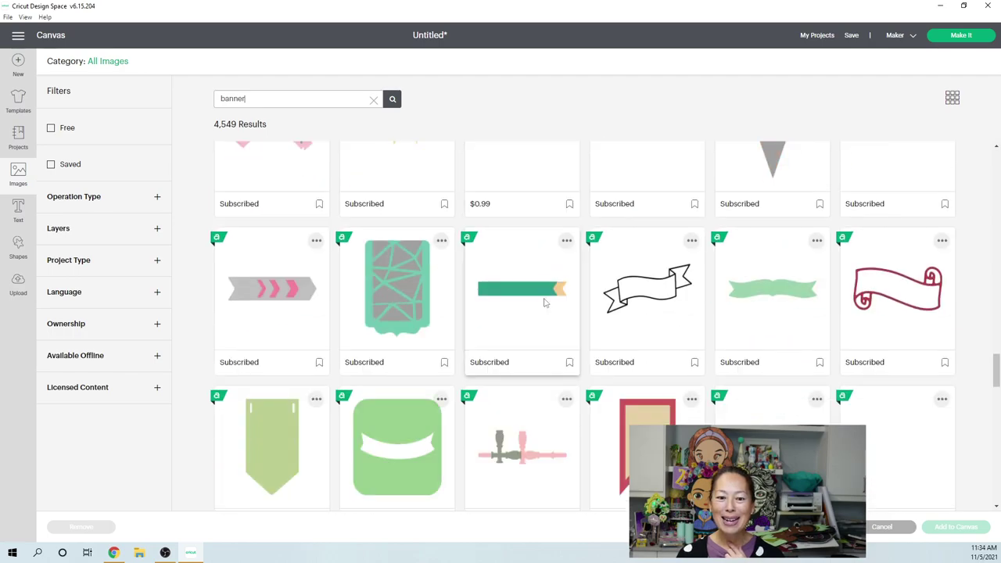
scroll(545, 302, "down", 2)
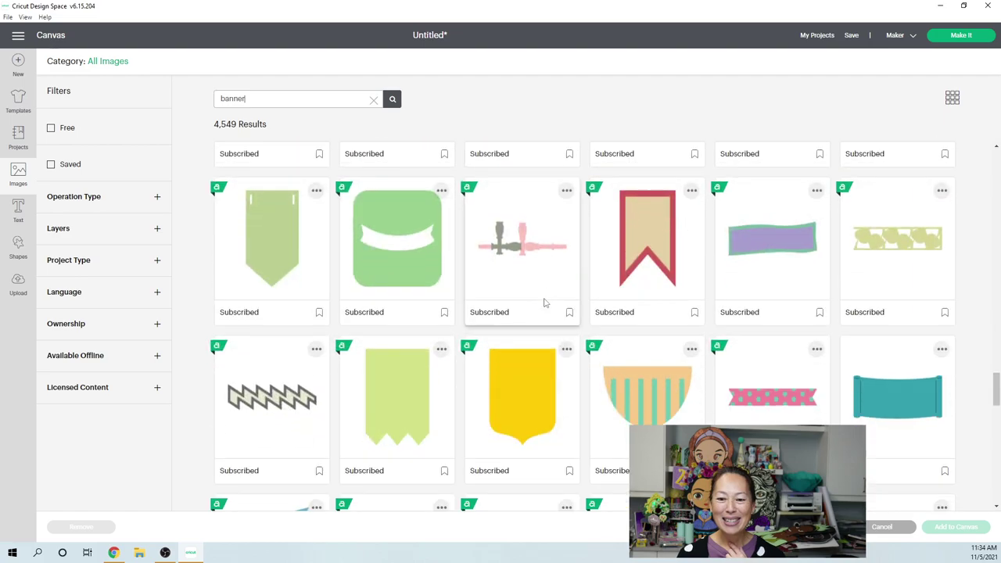
scroll(545, 302, "down", 3)
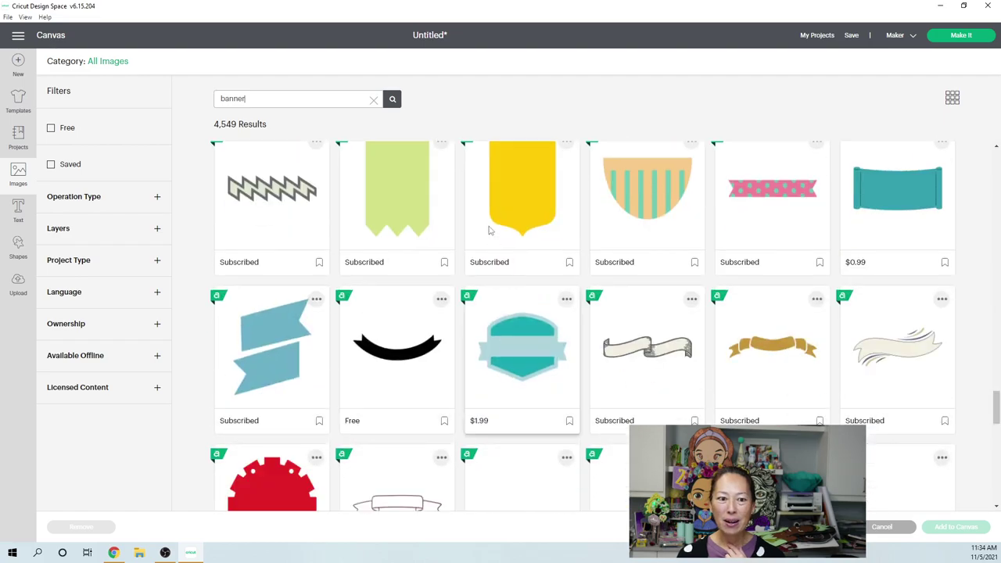
scroll(425, 270, "down", 3)
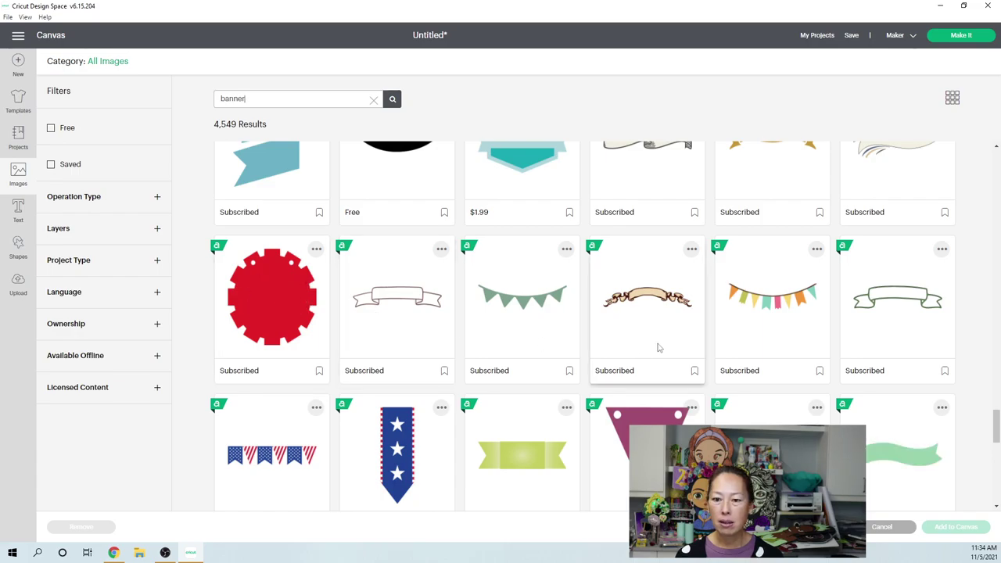
scroll(658, 347, "down", 3)
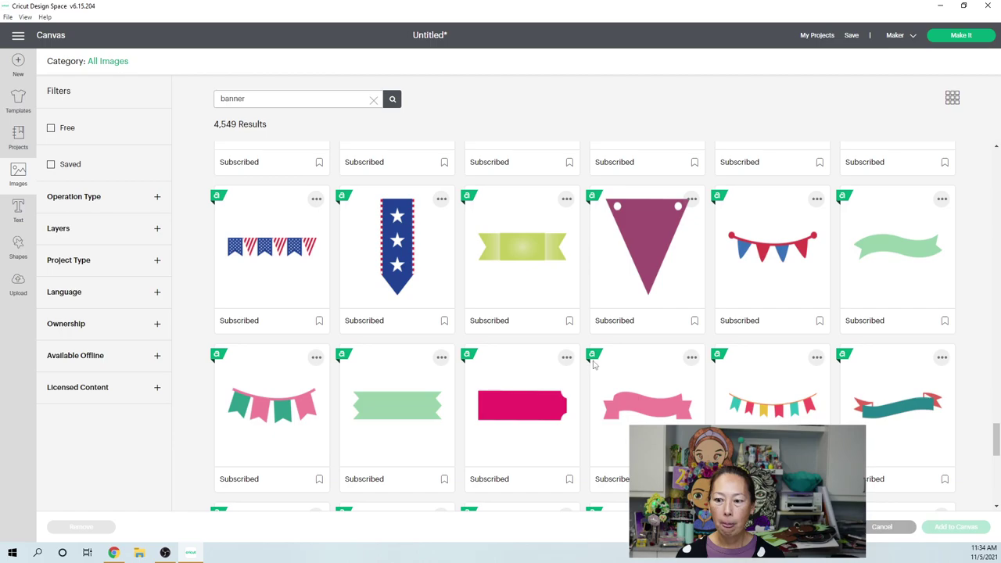
Search the image library for "rosette" instead.
double_click(244, 97)
type("rosette")
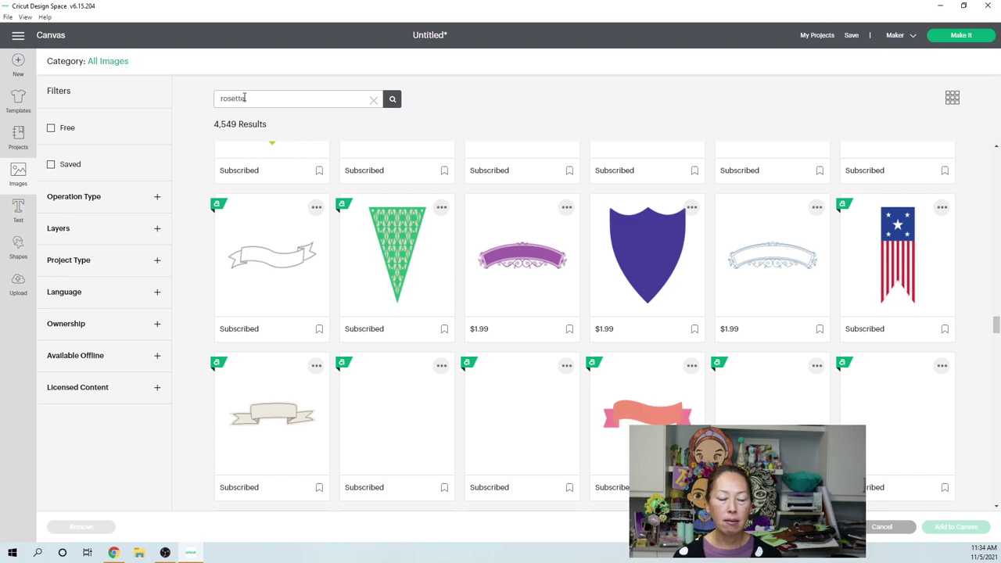
key("Return")
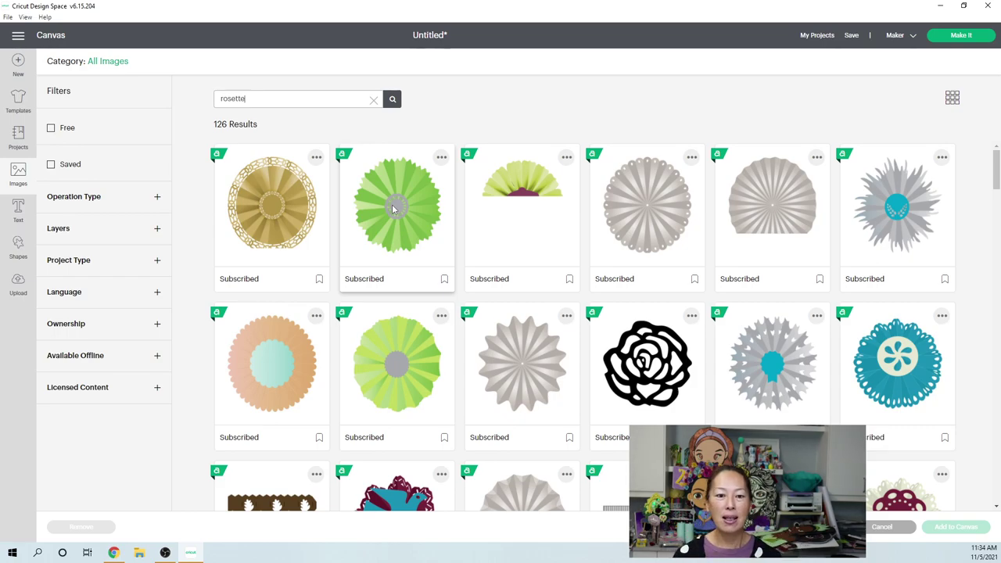
Look through the rosette images and select the purchased yellow rosette with the pale diamond-shaped centre.
scroll(395, 248, "down", 2)
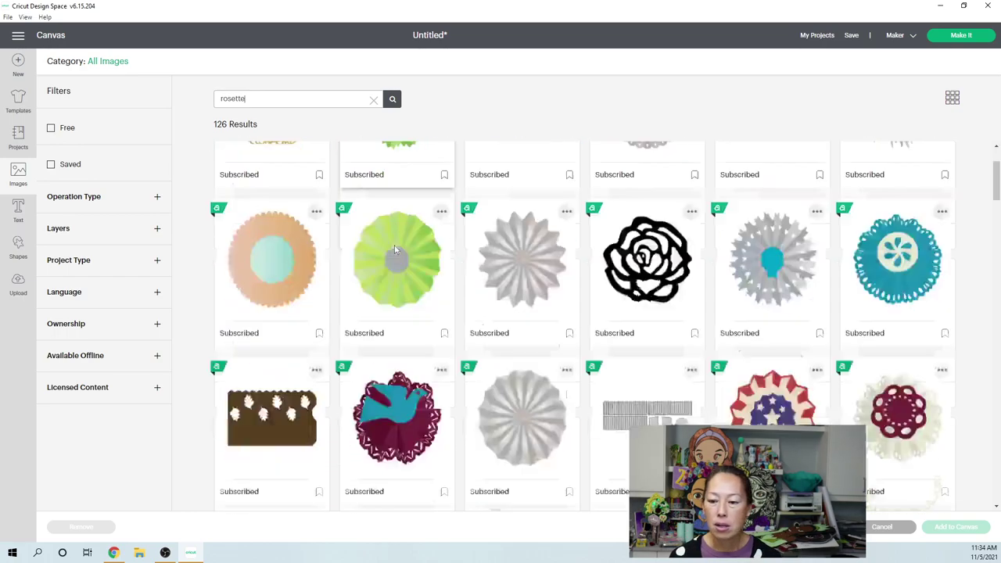
scroll(394, 249, "down", 2)
scroll(395, 248, "down", 1)
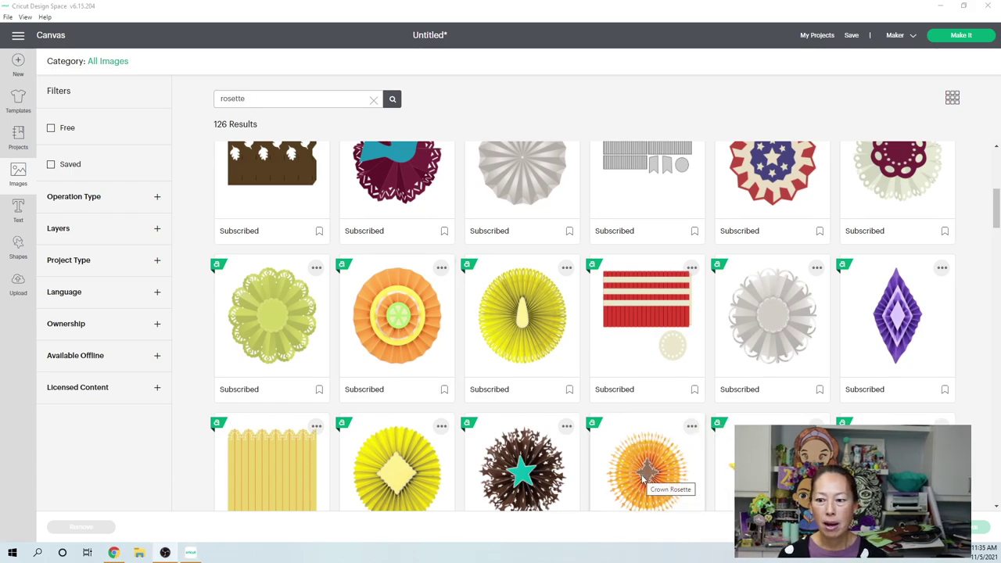
scroll(504, 426, "down", 2)
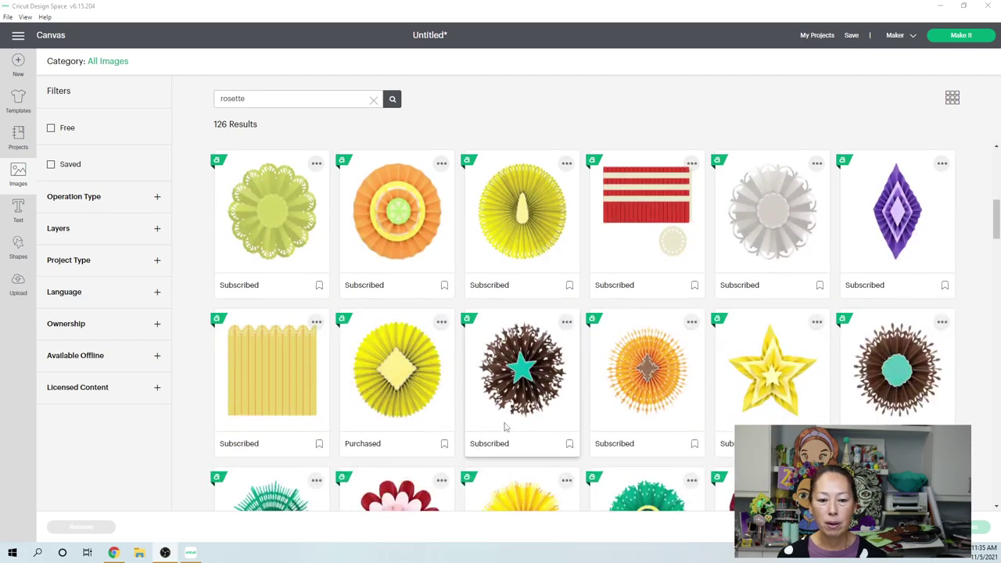
scroll(504, 426, "down", 2)
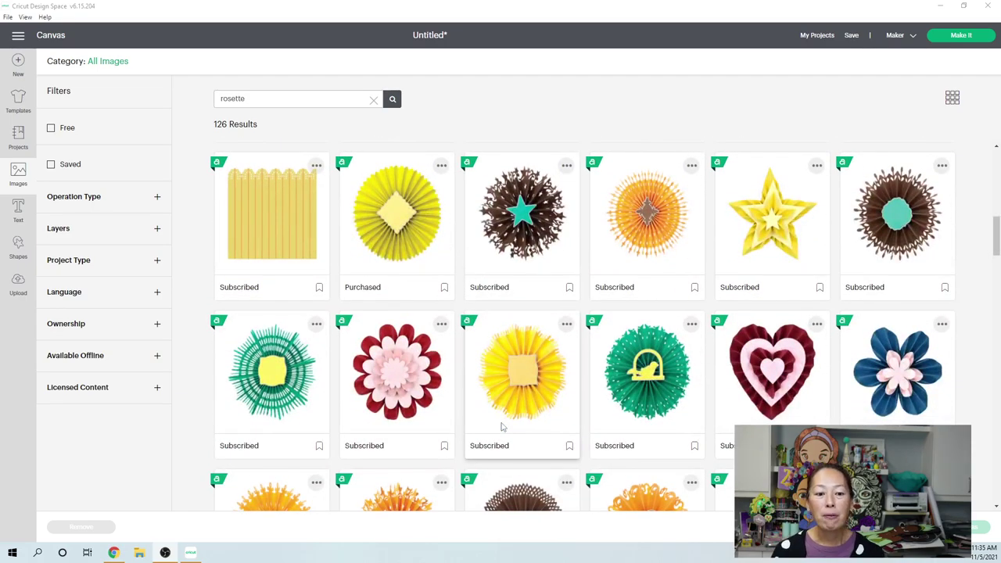
left_click(415, 218)
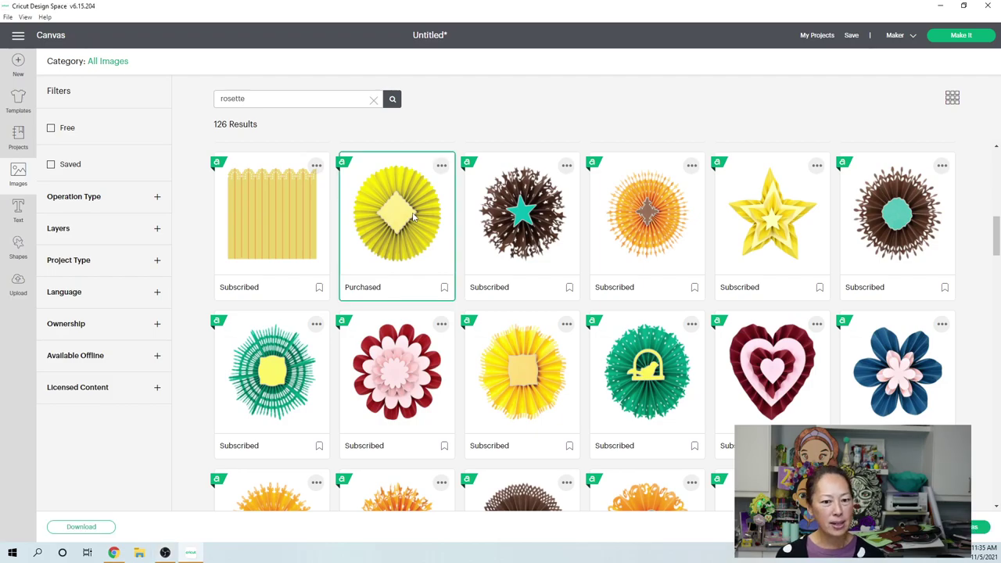
Also select the orange rosette with the brown cloud-shaped centre and add both rosettes to the canvas.
scroll(560, 332, "down", 3)
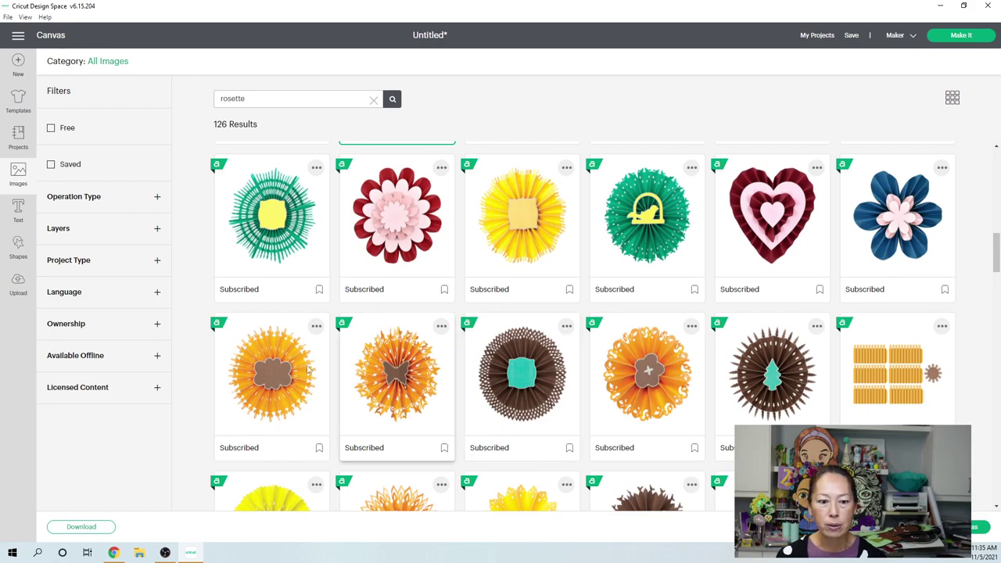
left_click(255, 376)
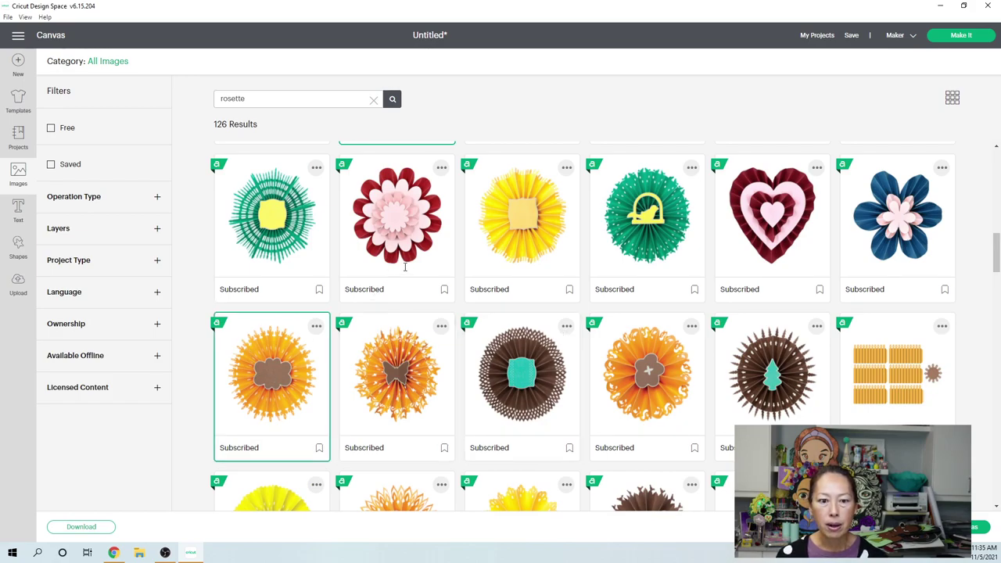
scroll(401, 269, "up", 2)
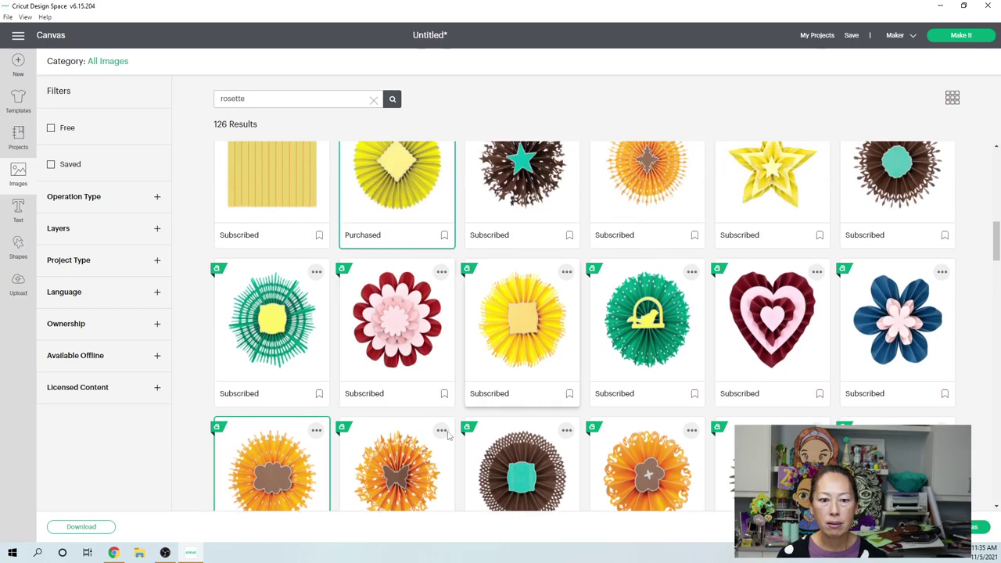
scroll(426, 428, "down", 1)
scroll(426, 428, "down", 2)
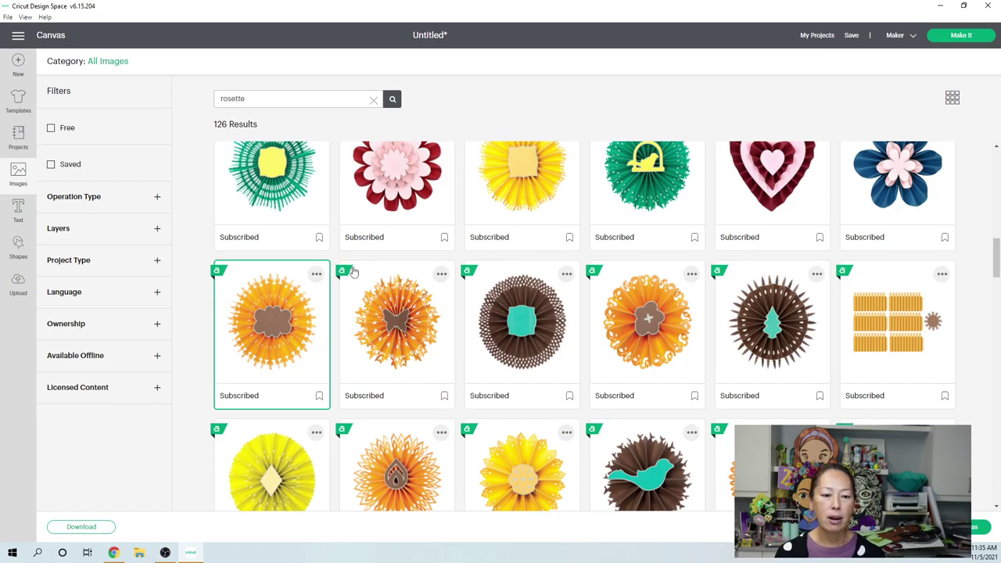
double_click(304, 273)
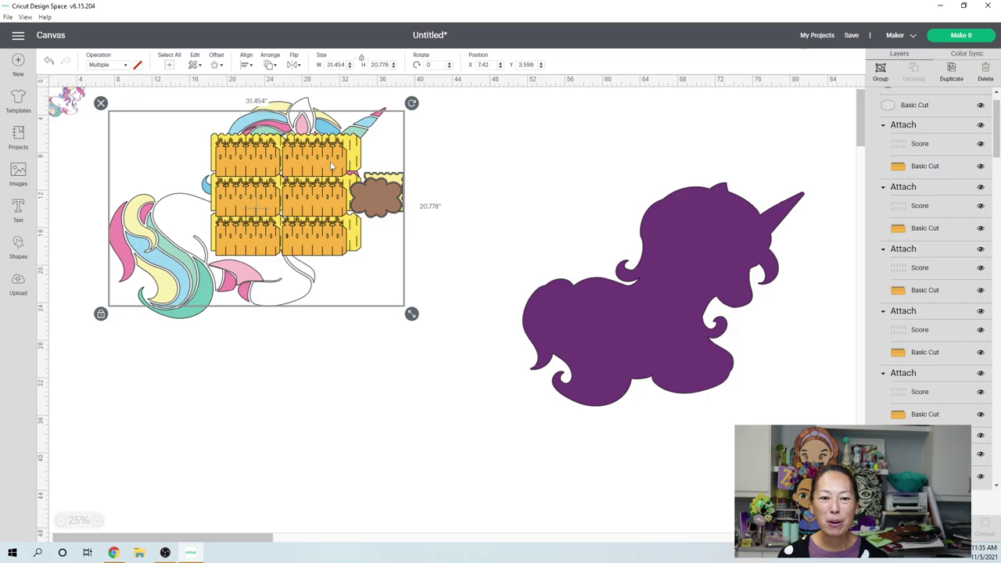
Undo the accidental joint move of the rosettes and unicorn pieces, redoing the one change that was undone too far.
left_click(48, 62)
left_click(48, 63)
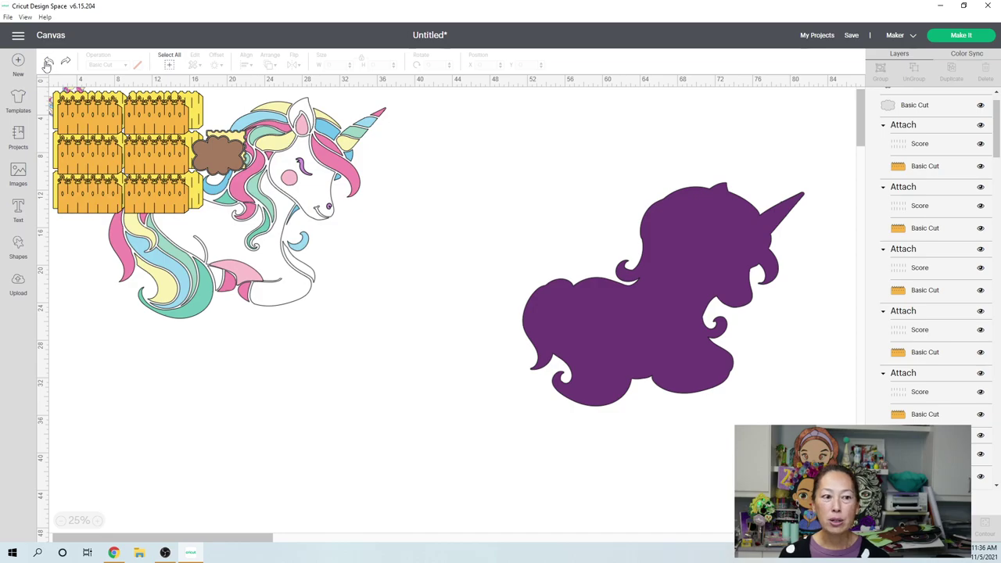
left_click(47, 63)
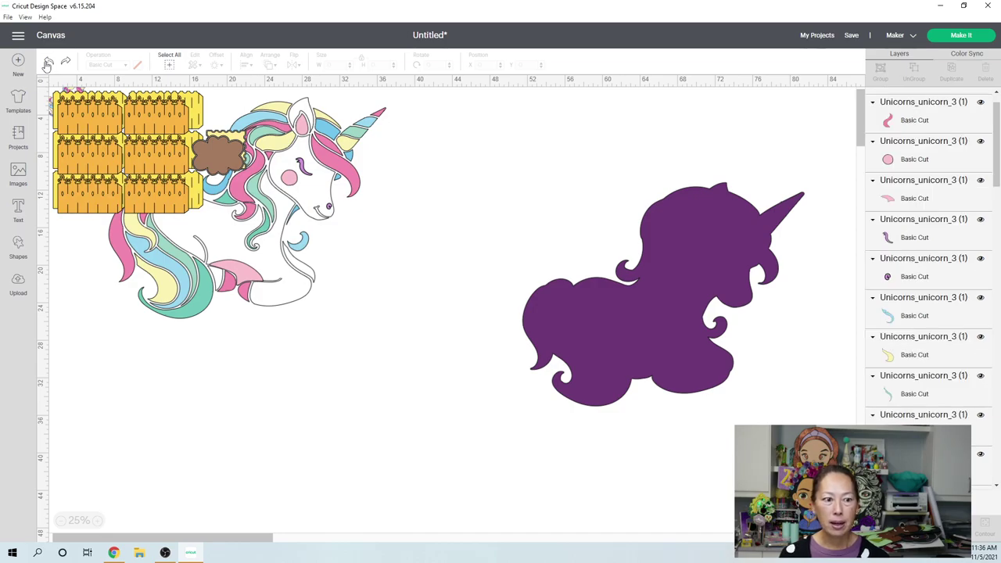
left_click(47, 63)
left_click(48, 63)
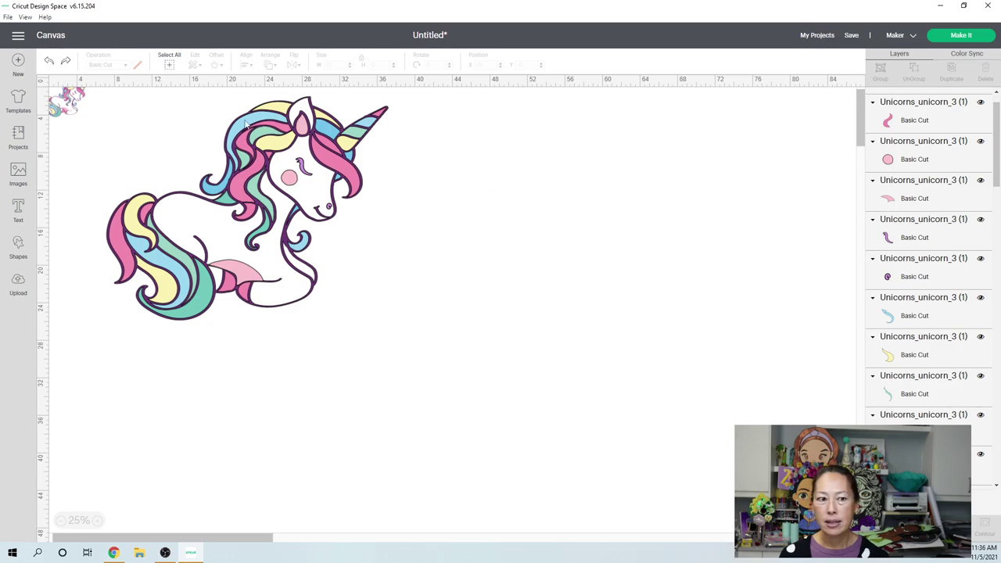
left_click(68, 64)
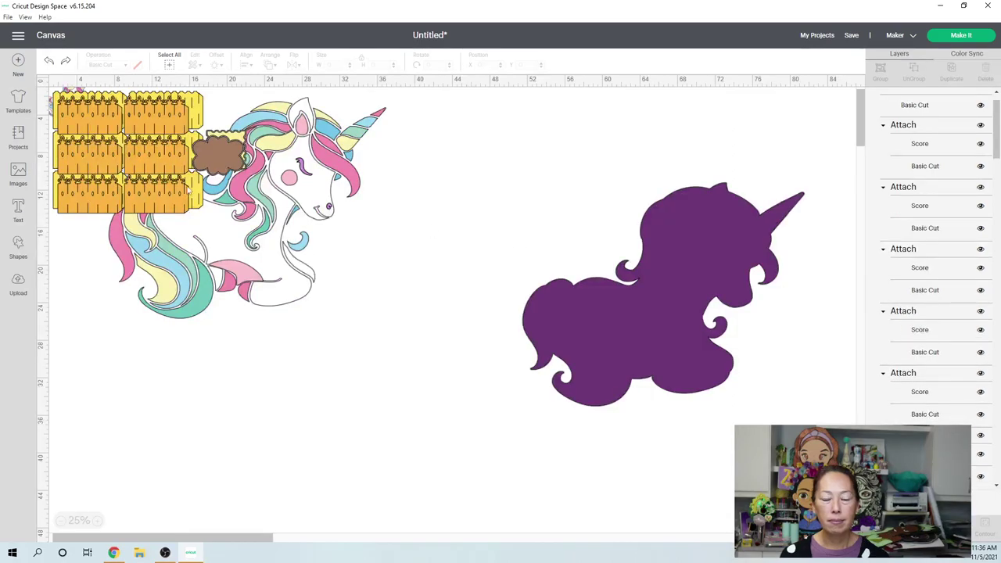
Move the orange and yellow rosette sets into the empty area below the unicorn and place the purple silhouette behind the unicorn.
left_click(121, 139)
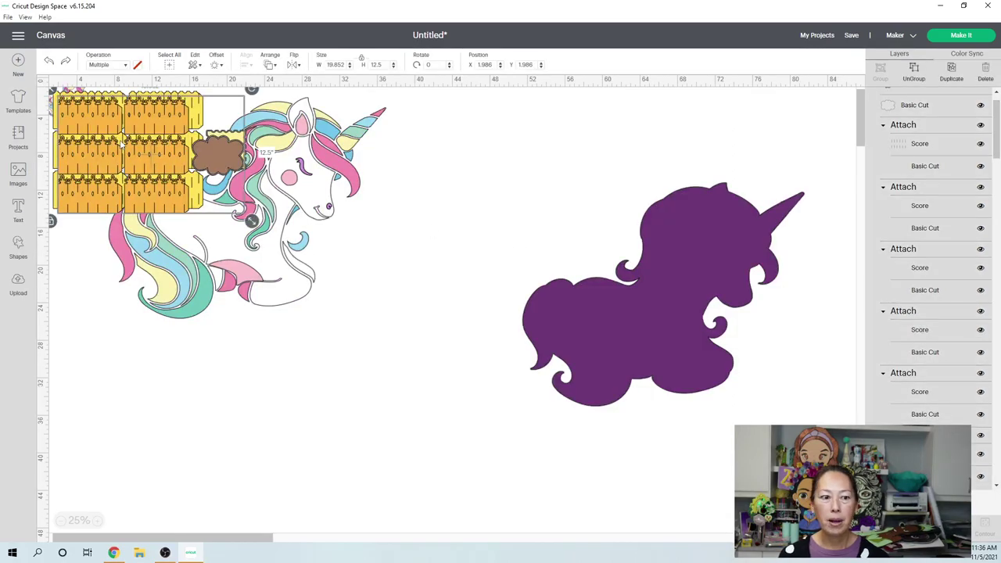
left_click_drag(121, 140, 365, 432)
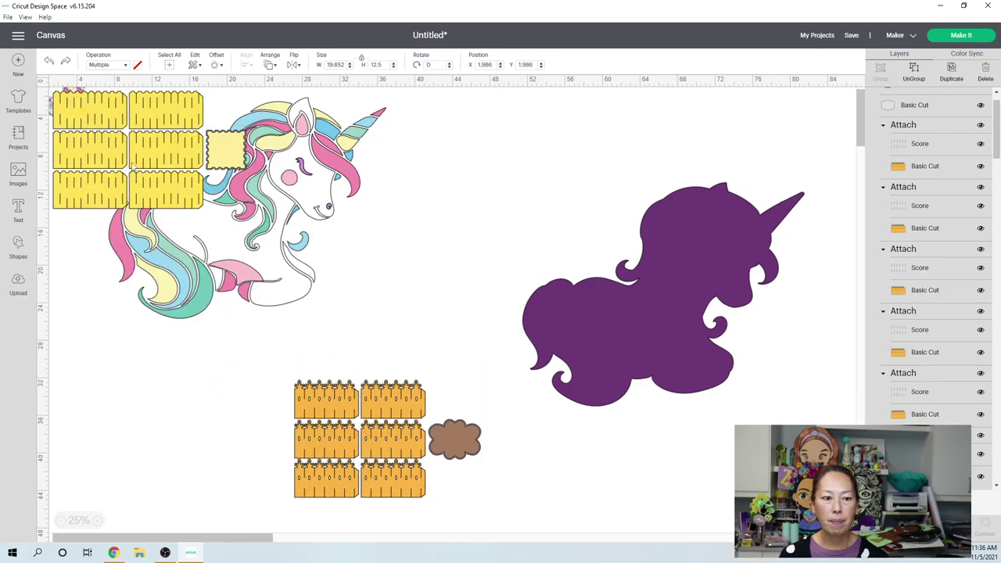
left_click(134, 164)
left_click_drag(134, 155, 166, 448)
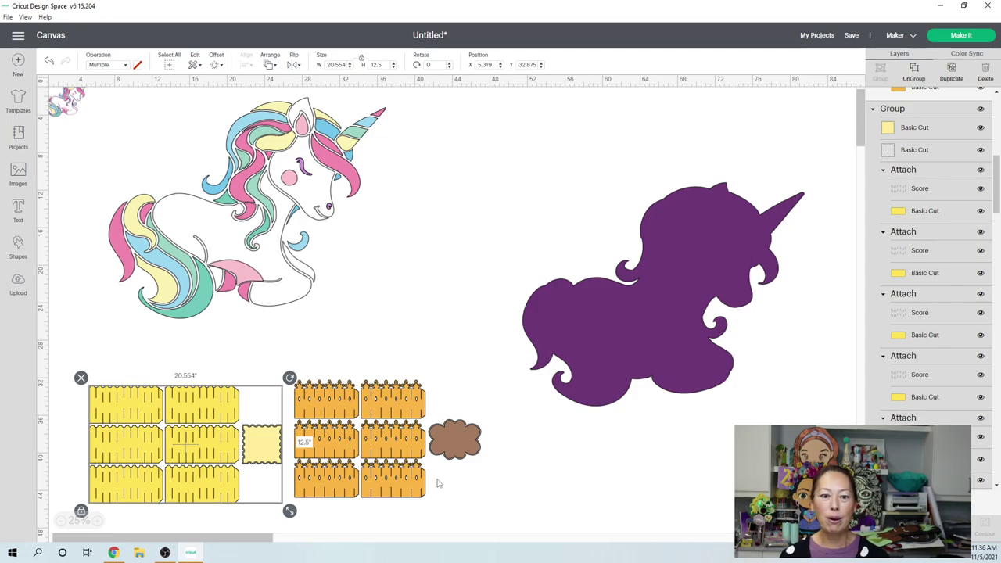
left_click(693, 296)
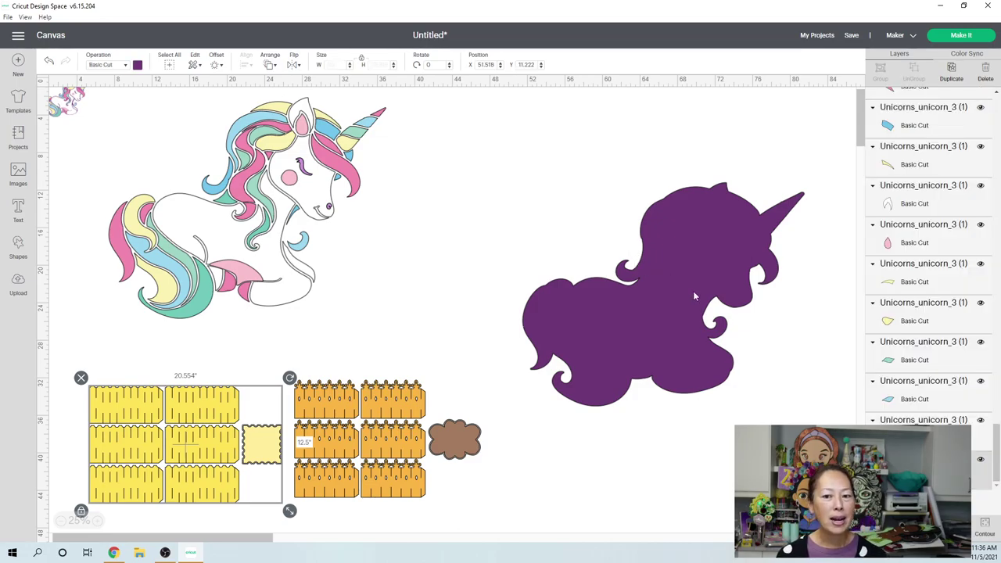
left_click_drag(693, 296, 277, 210)
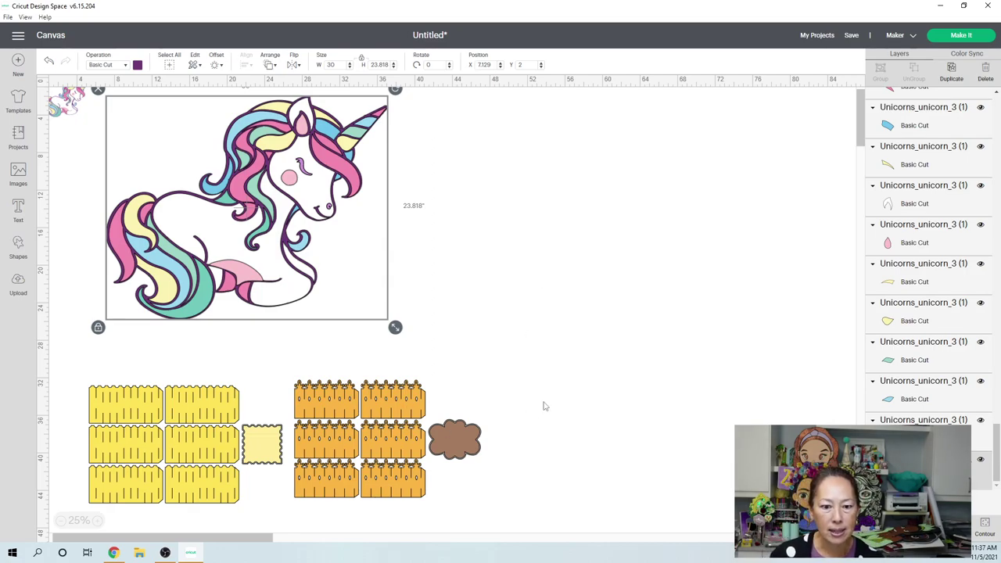
Try the orange rosette set over the unicorn, scale it to about 14.3 x 9 inches, and move it into the empty space beside the unicorn.
left_click(436, 425)
left_click(450, 436)
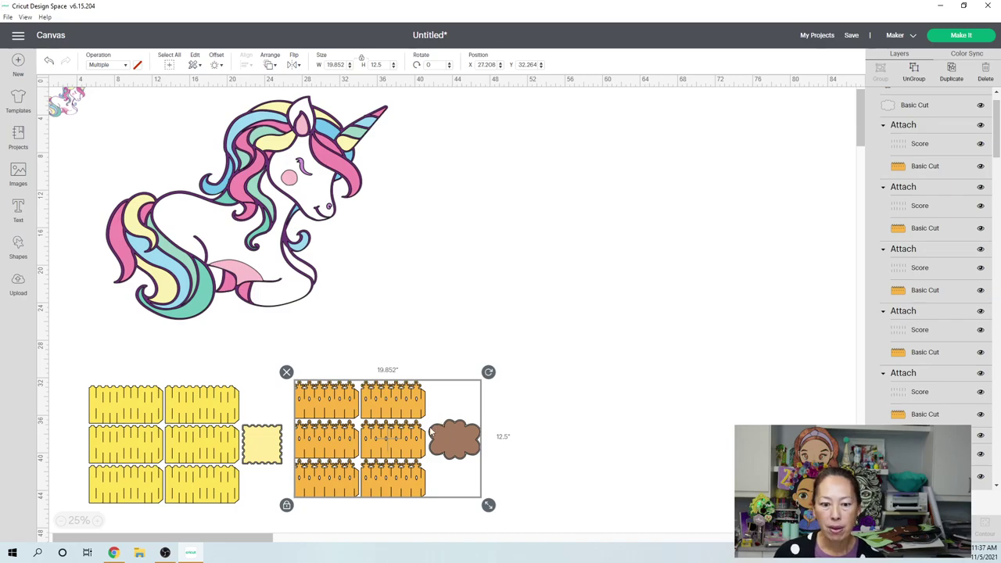
left_click_drag(453, 443, 243, 258)
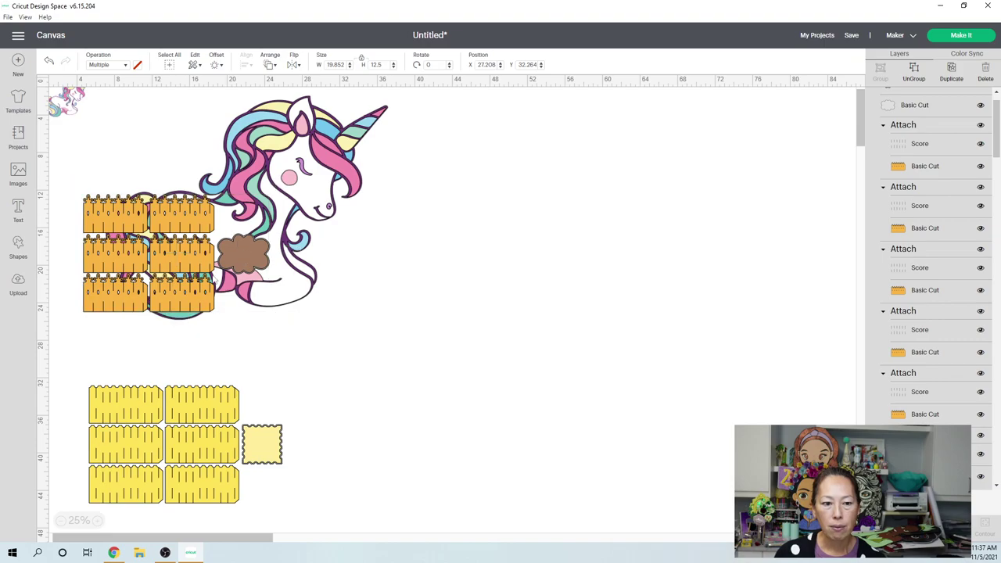
left_click(162, 246)
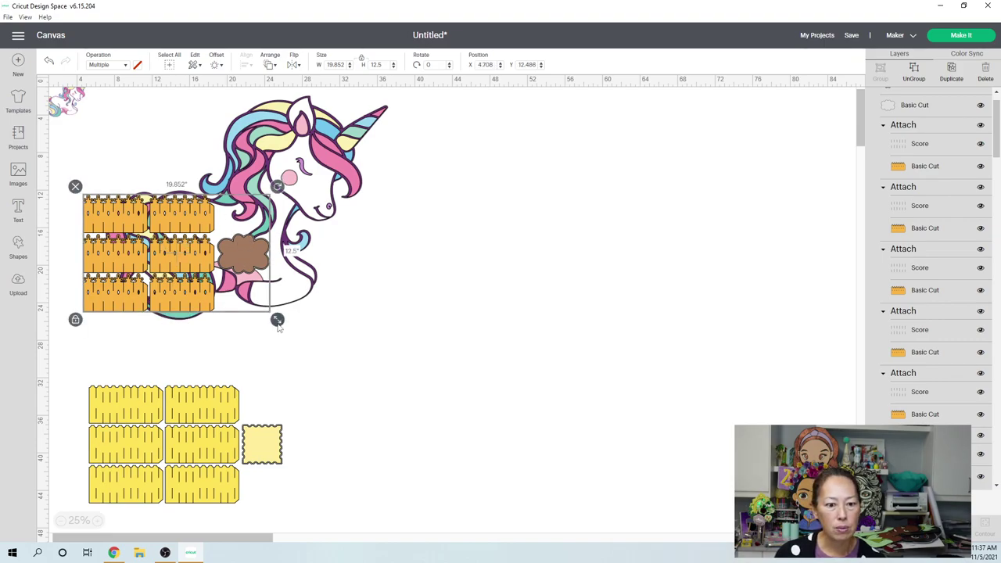
left_click_drag(277, 318, 217, 273)
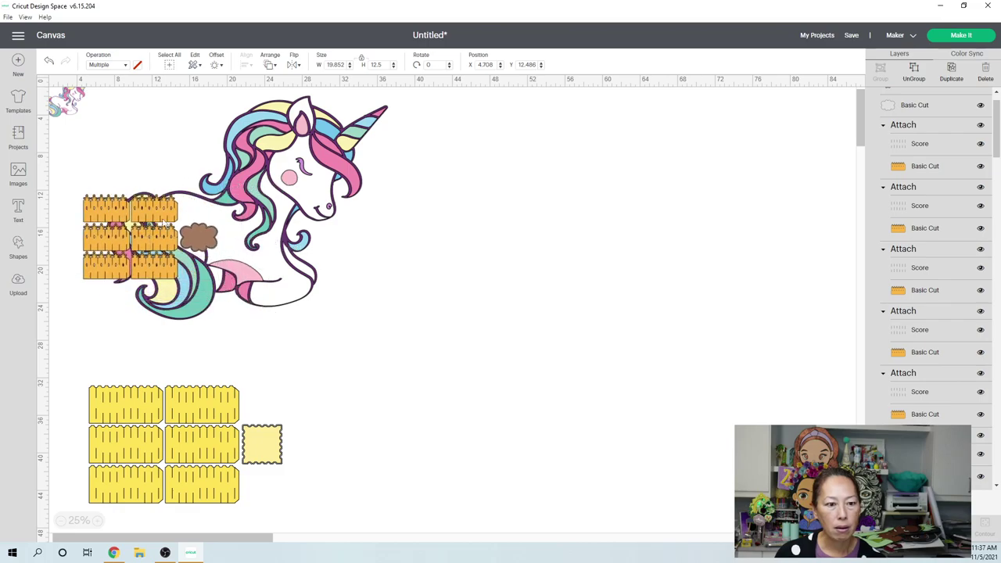
left_click_drag(158, 221, 207, 234)
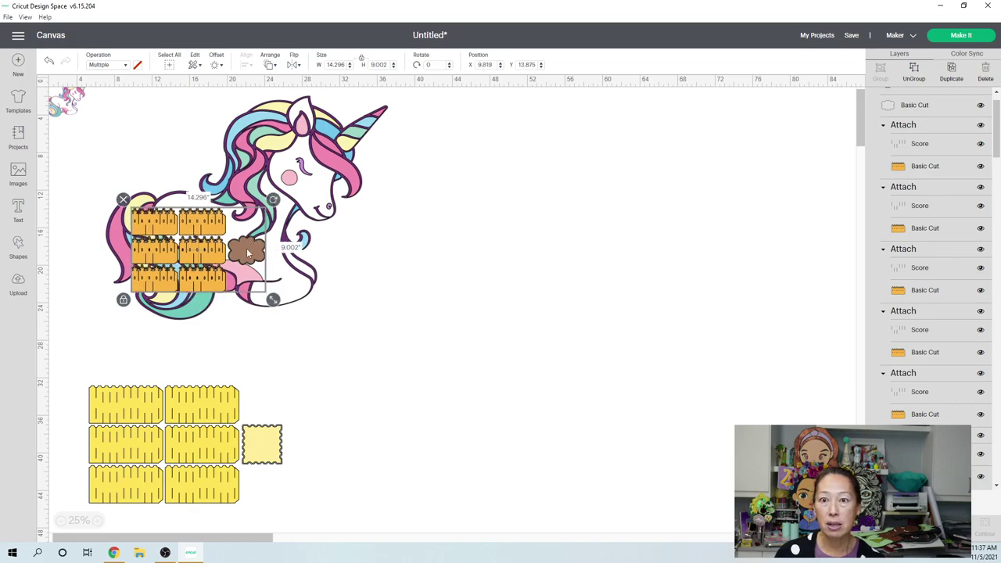
left_click_drag(247, 251, 520, 284)
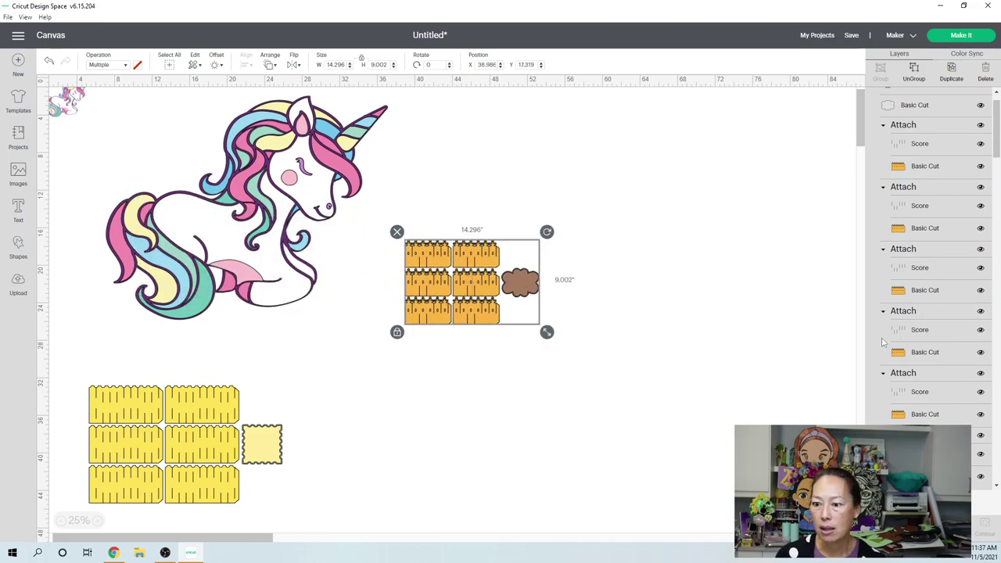
Check the size of the brown cloud-shaped centre and scale the whole orange rosette set to about 12.85 x 8.09 inches.
scroll(952, 315, "down", 1)
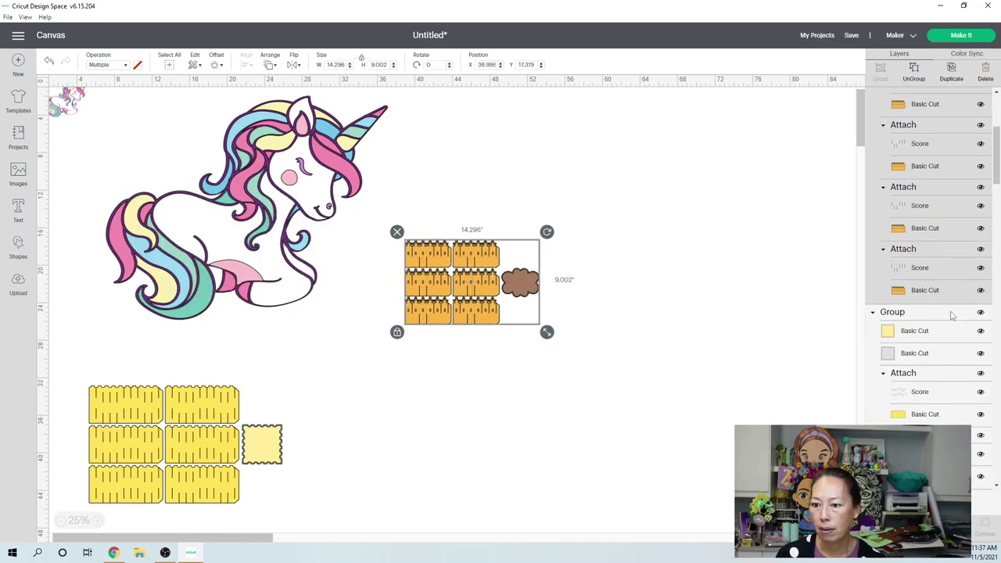
scroll(933, 312, "up", 3)
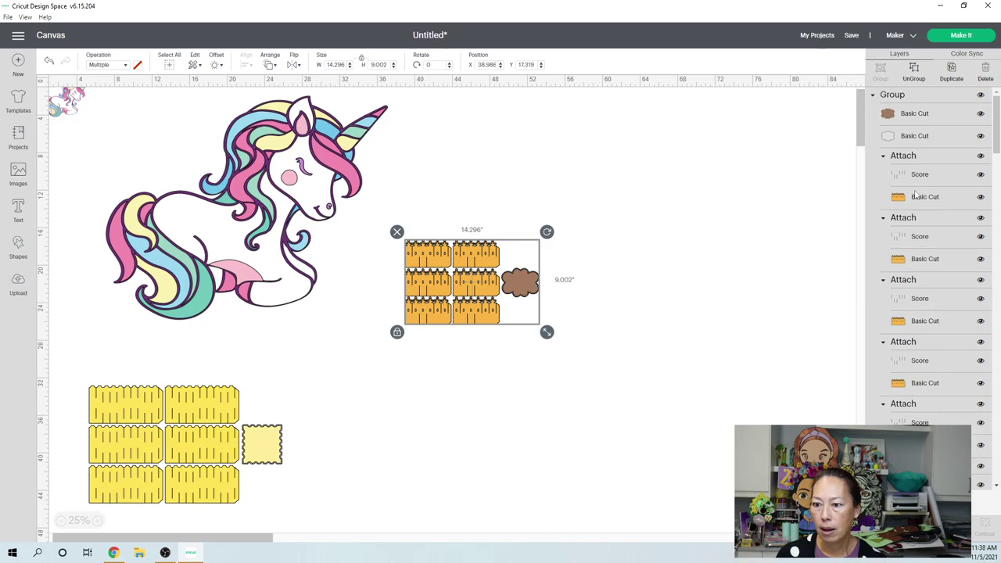
left_click(921, 117)
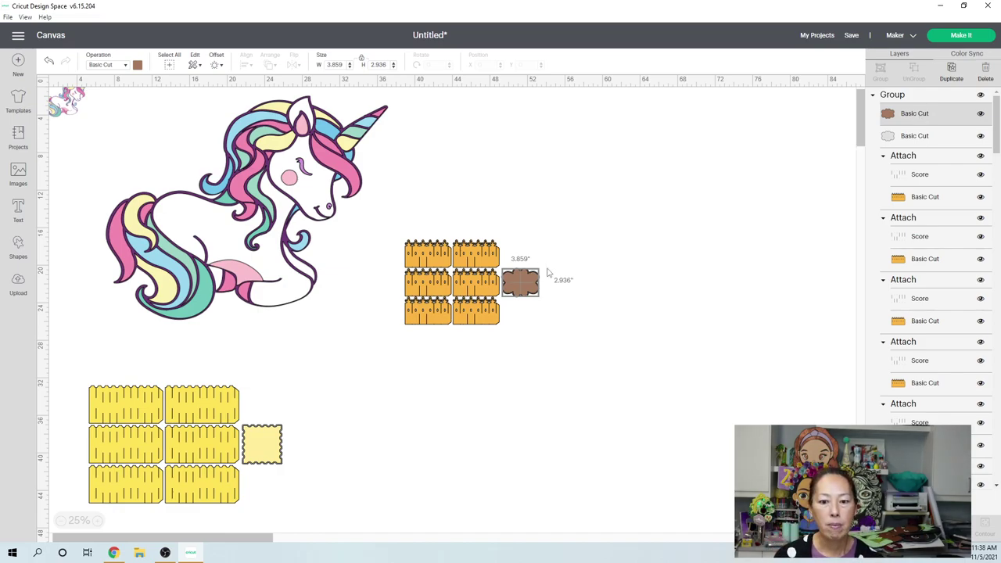
left_click(530, 286)
left_click_drag(550, 322, 536, 313)
left_click(571, 311)
left_click(461, 288)
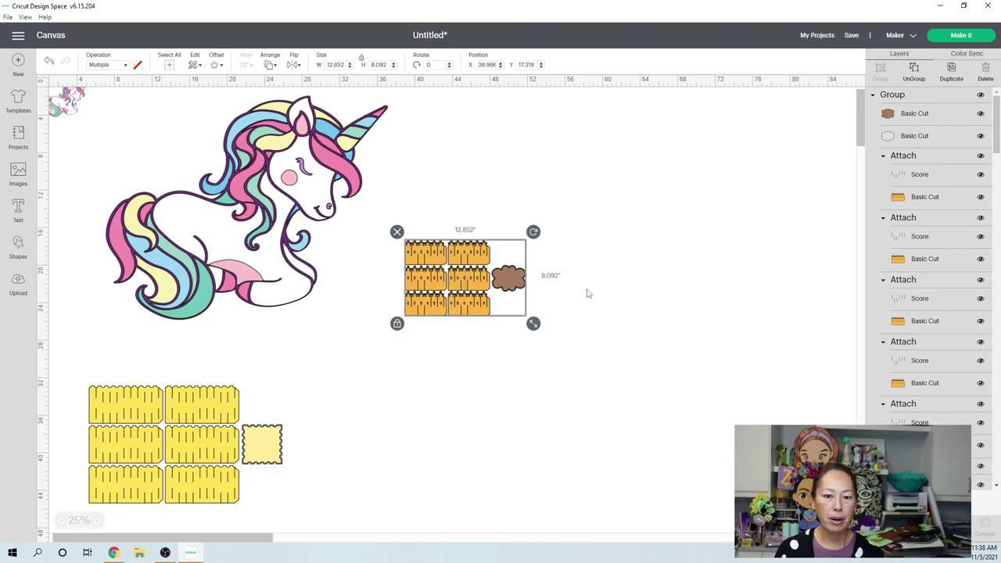
Compare the reduced orange rosette set against the unicorn's body and move it back into the empty space beside the unicorn.
left_click(543, 294)
left_click_drag(521, 287, 259, 267)
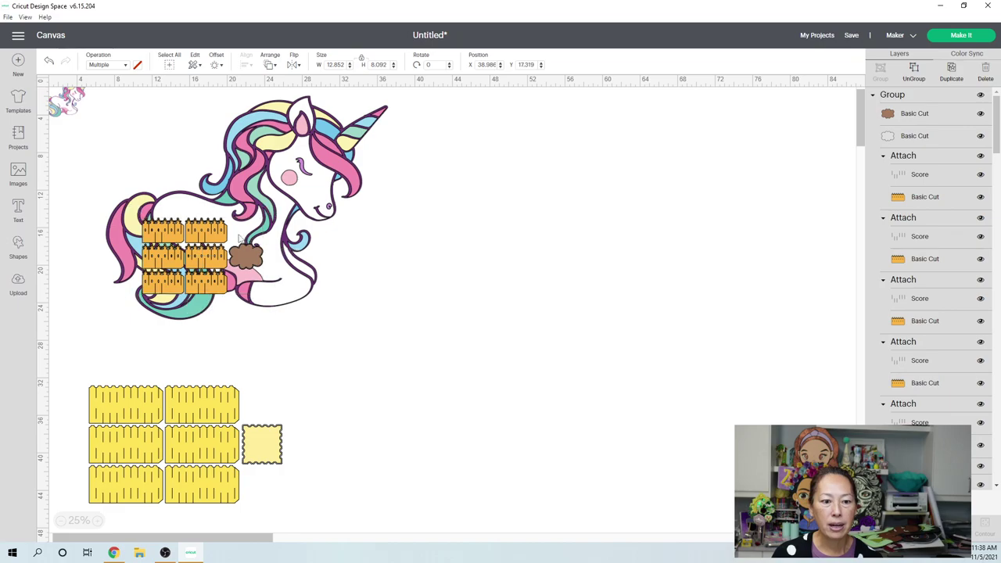
left_click_drag(204, 258, 543, 252)
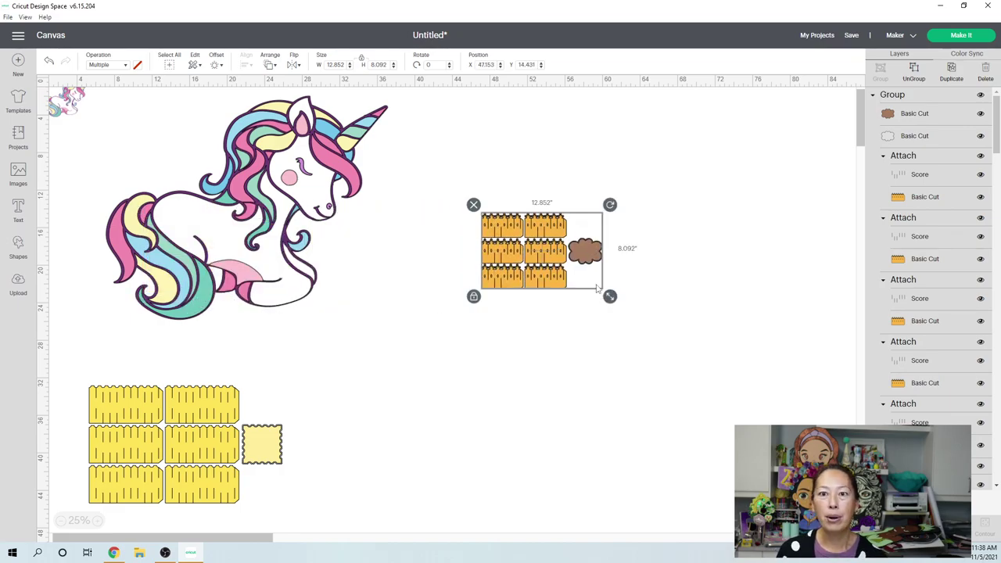
Delete the yellow rosette set and move the orange rosette set farther away from the unicorn.
left_click(198, 460)
key("Delete")
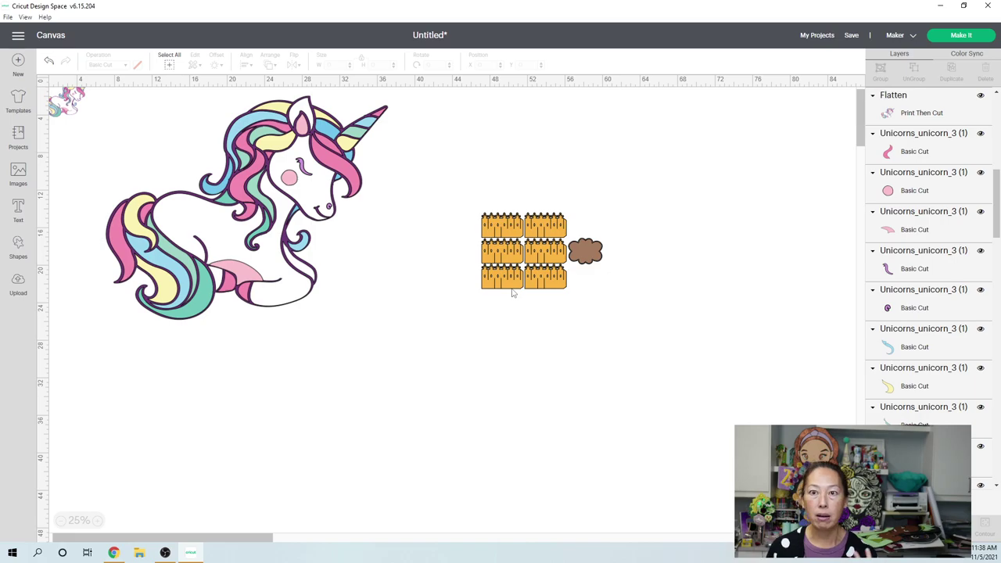
left_click_drag(526, 271, 639, 200)
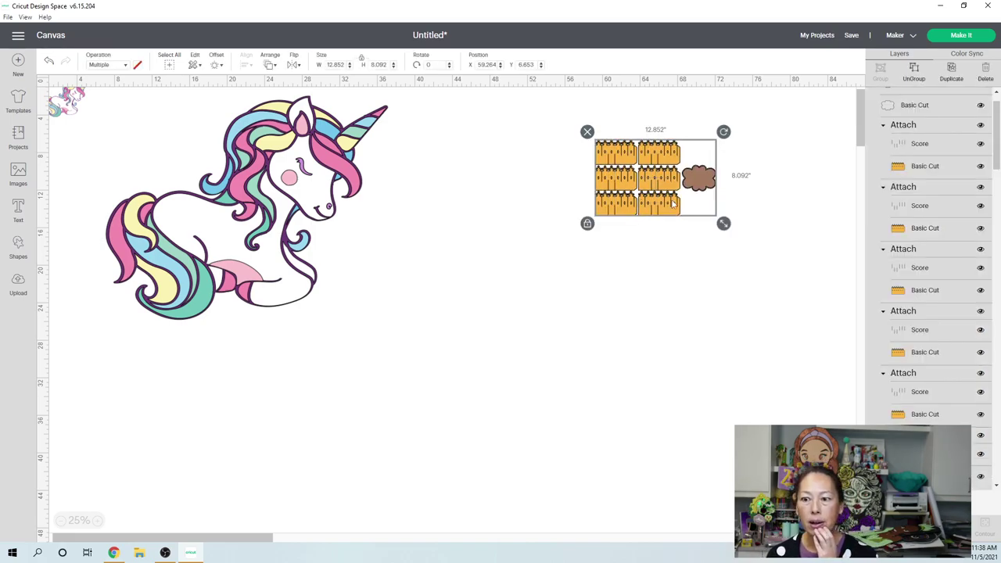
left_click(509, 294)
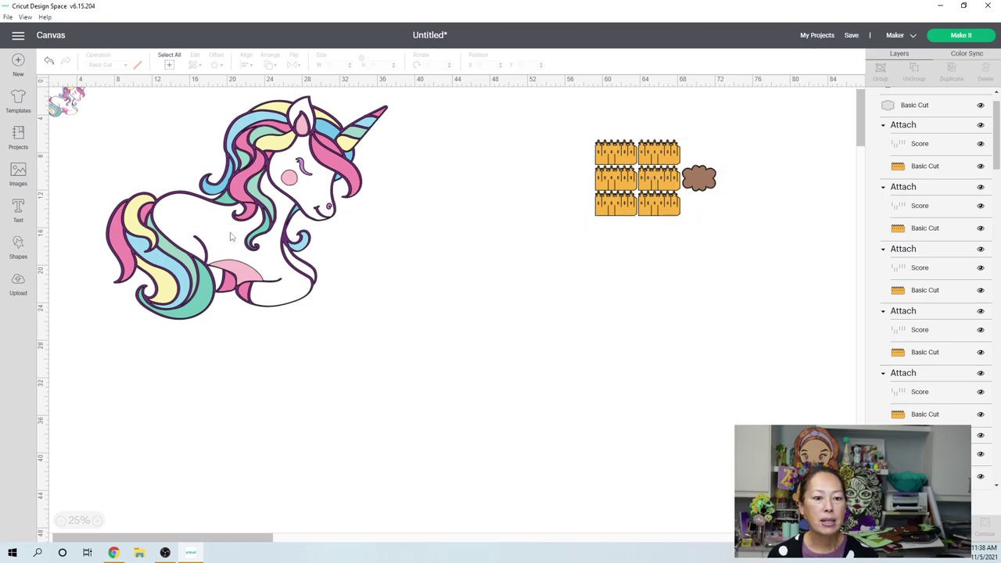
Move the white body layer off the unicorn into the empty space beside it.
left_click_drag(230, 237, 505, 288)
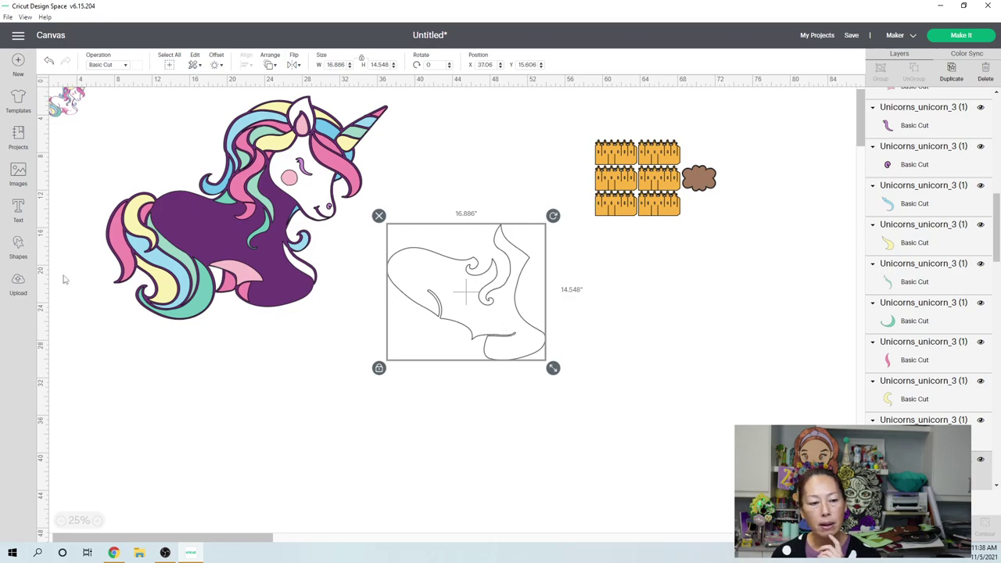
Insert a square, enlarge it to about 16.667 x 16.667 inches and place it beside the white body layer for comparison.
left_click(17, 244)
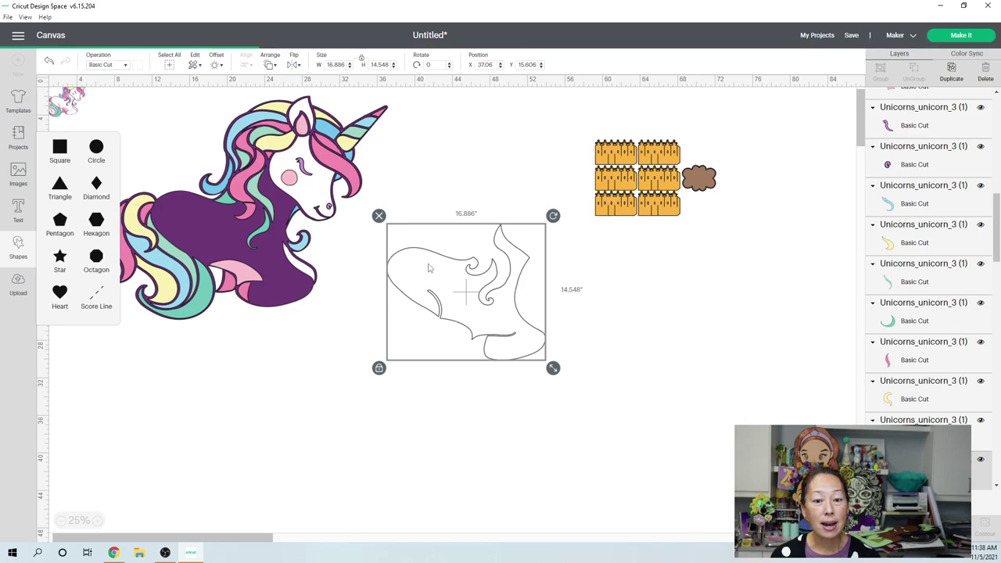
left_click(60, 147)
left_click_drag(94, 114, 206, 118)
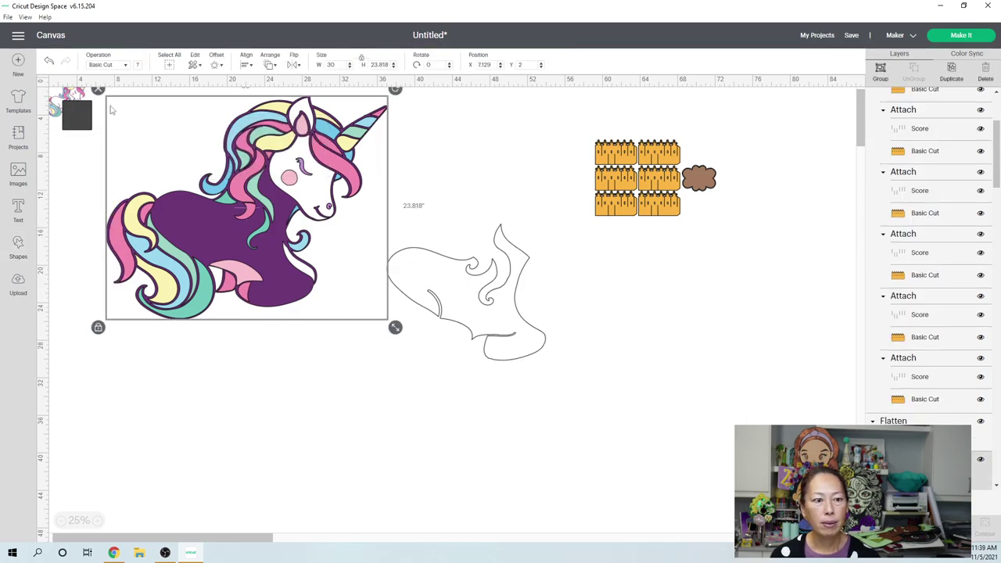
left_click(71, 132)
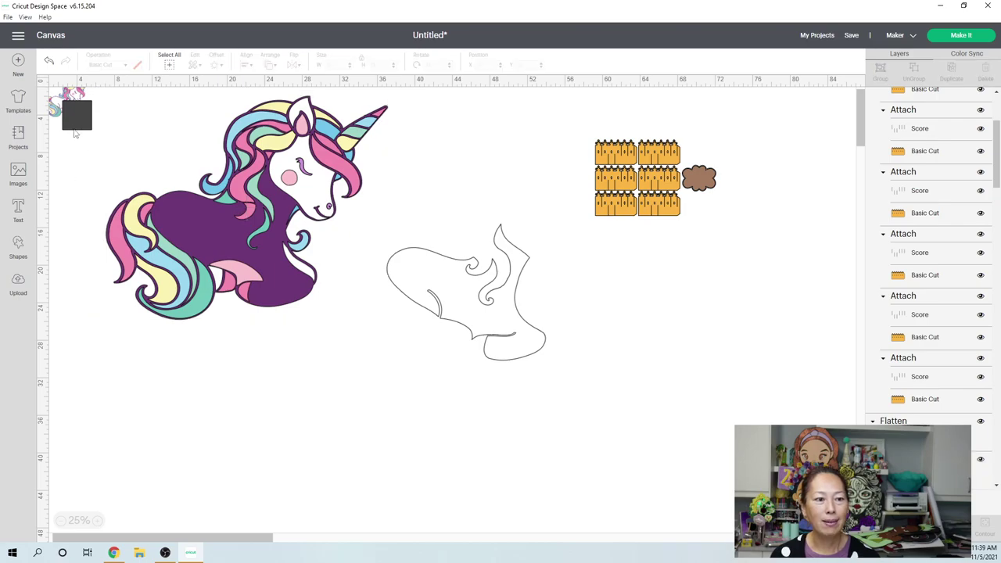
left_click(75, 129)
left_click_drag(74, 119, 551, 411)
left_click_drag(504, 358, 317, 359)
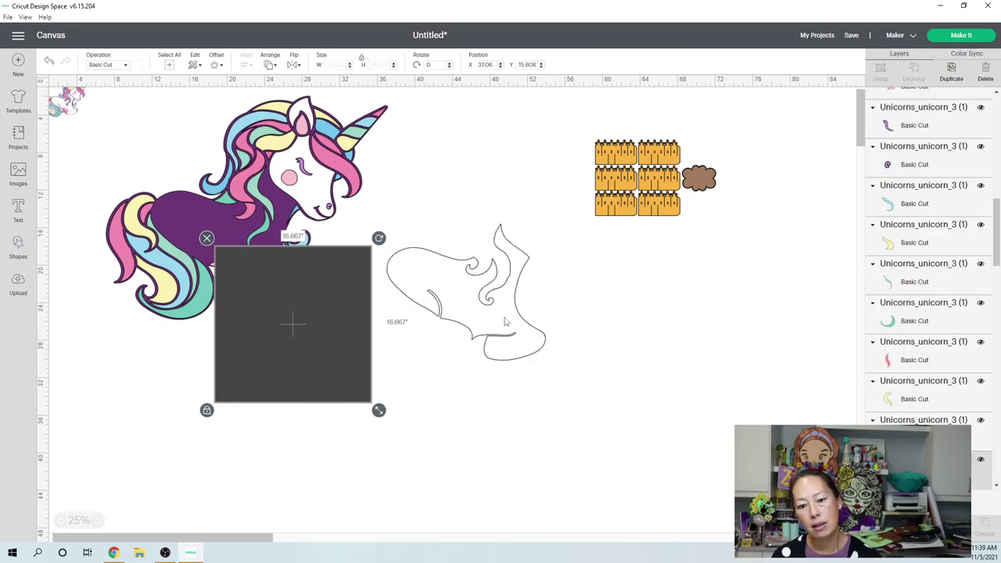
left_click(505, 322)
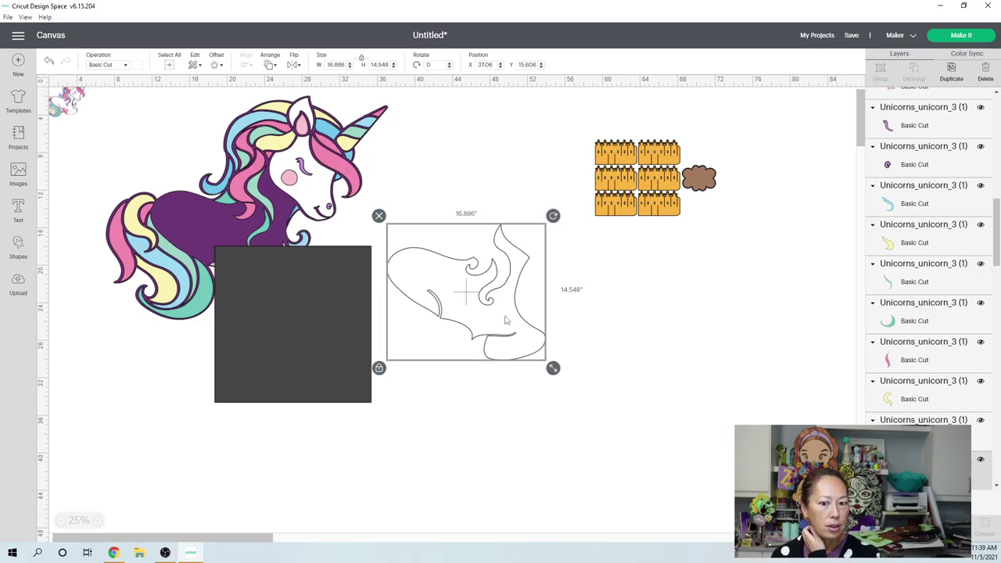
Cover the rear part of the white body layer with the square and rotate the square to about 13.16 degrees.
left_click_drag(340, 305, 455, 292)
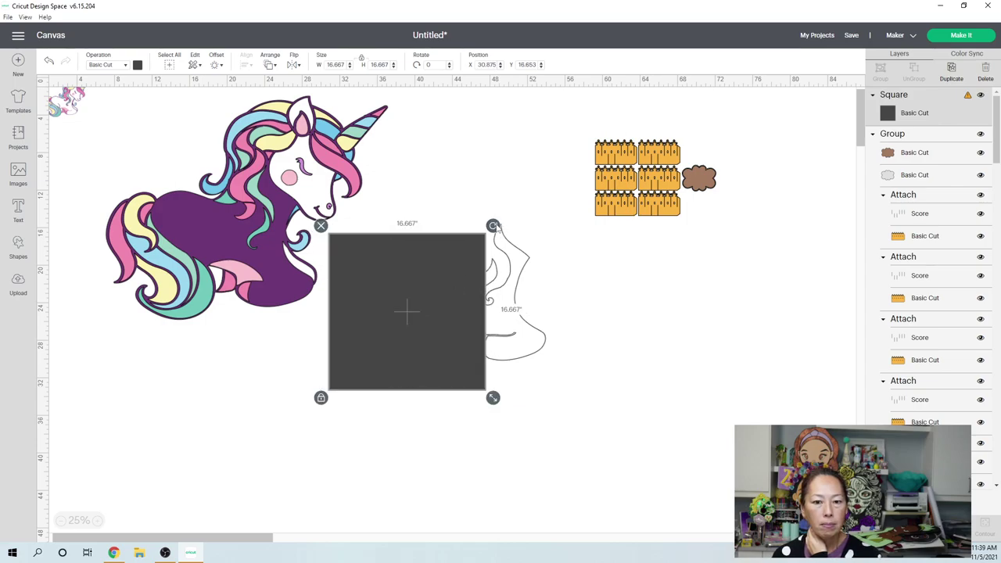
left_click_drag(492, 226, 503, 238)
left_click_drag(464, 276, 465, 292)
left_click_drag(506, 252, 514, 274)
left_click_drag(459, 292, 459, 287)
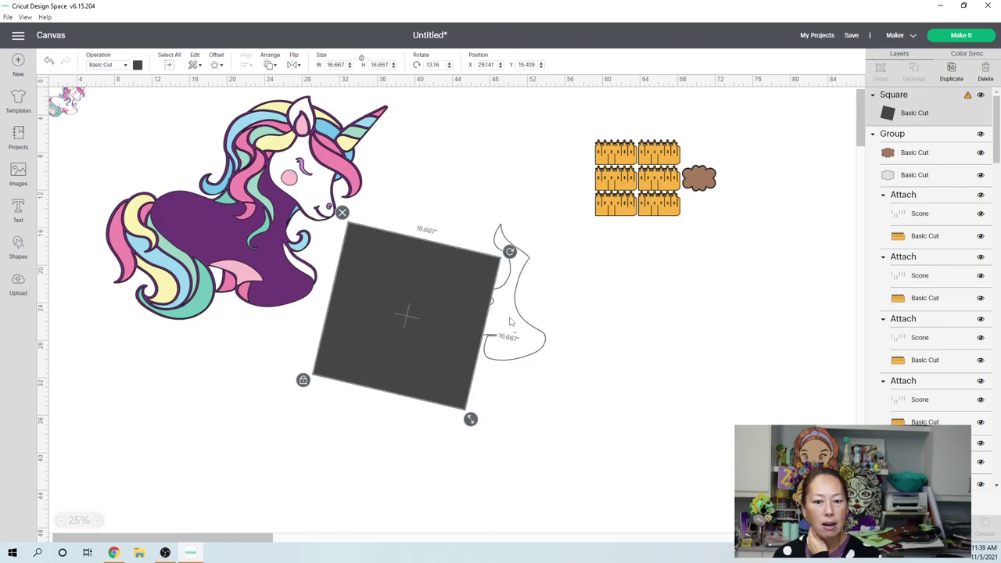
left_click(585, 321)
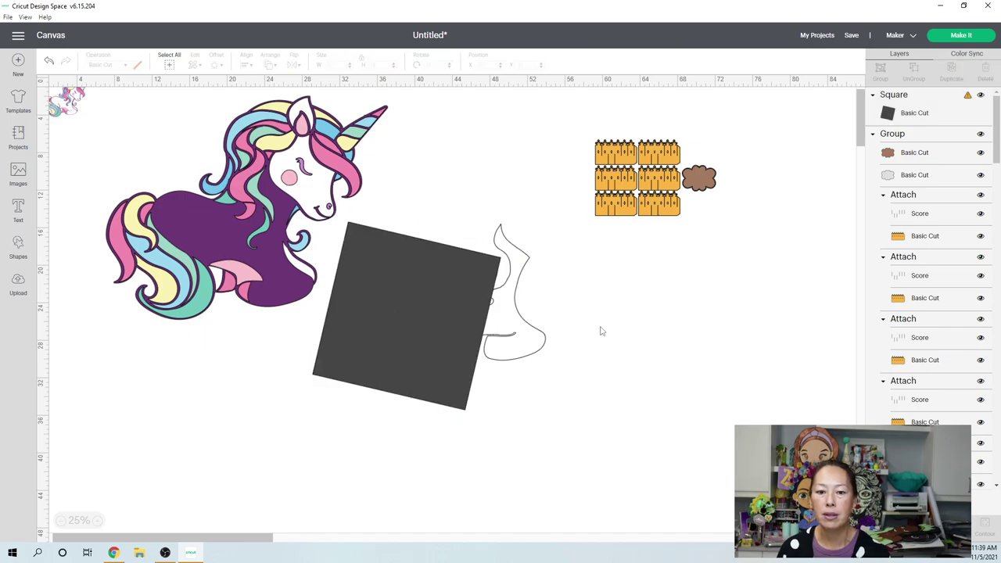
Slice the white body layer with the rotated square and delete the two dark leftover pieces.
left_click_drag(459, 307, 460, 308)
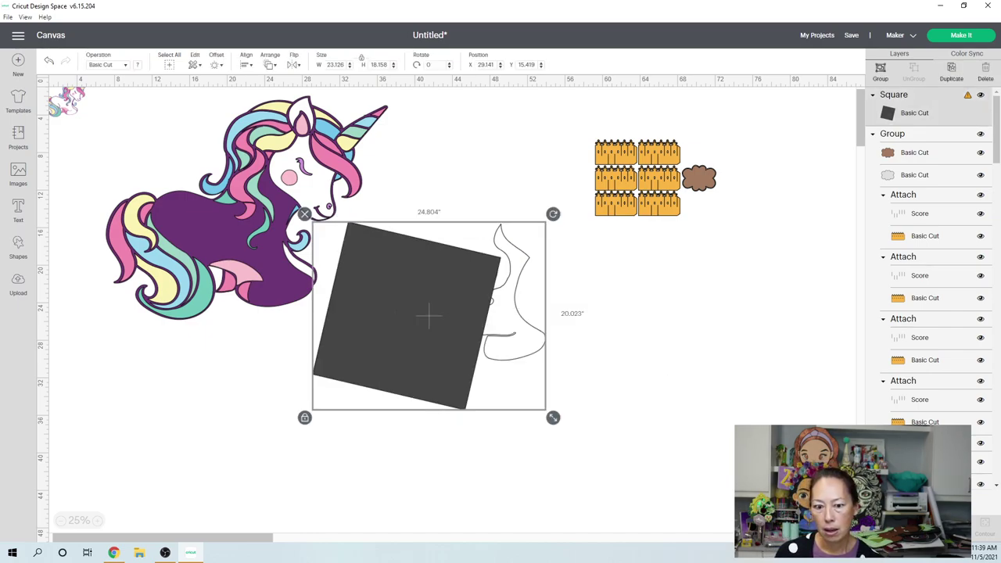
left_click(670, 348)
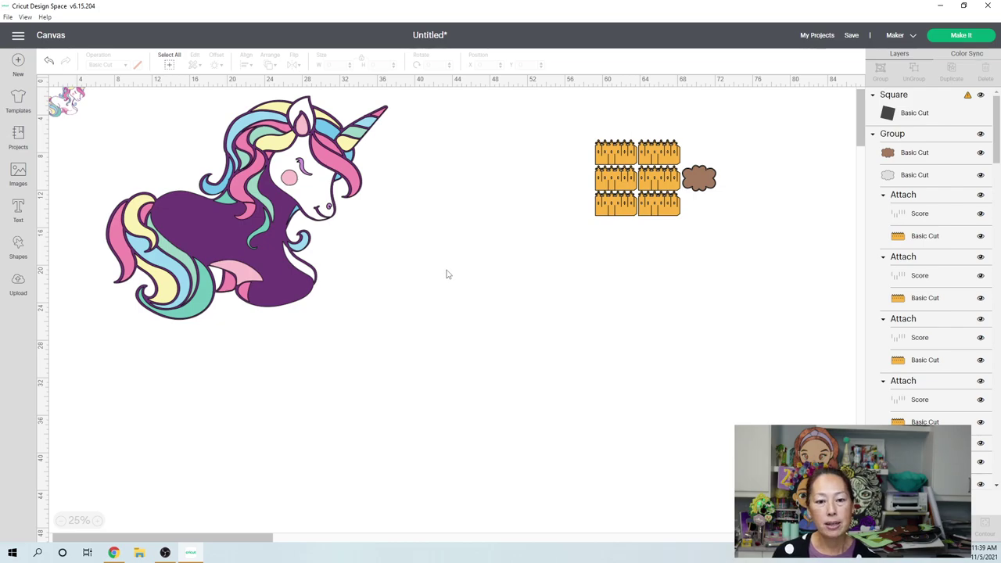
left_click_drag(378, 283, 364, 376)
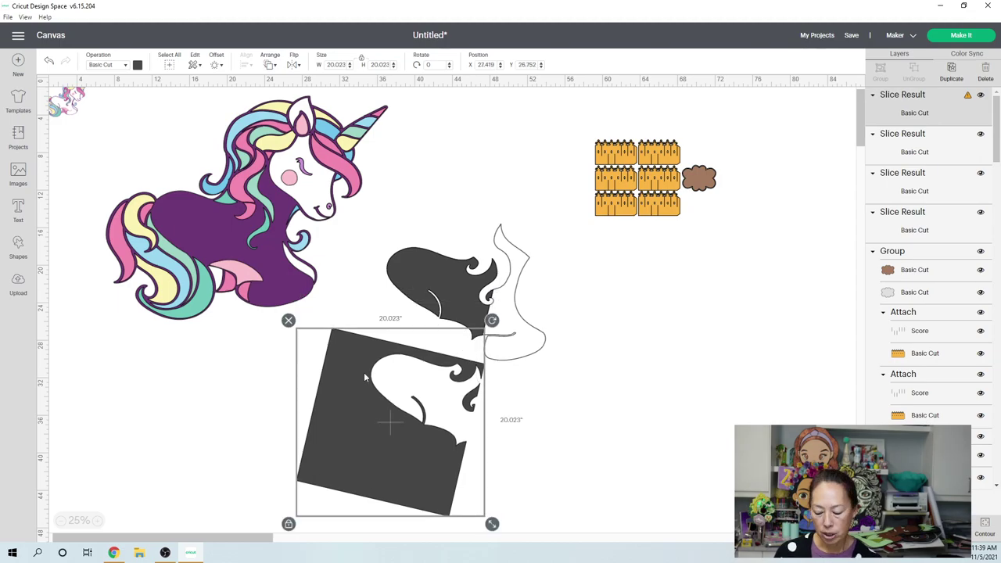
key("Delete")
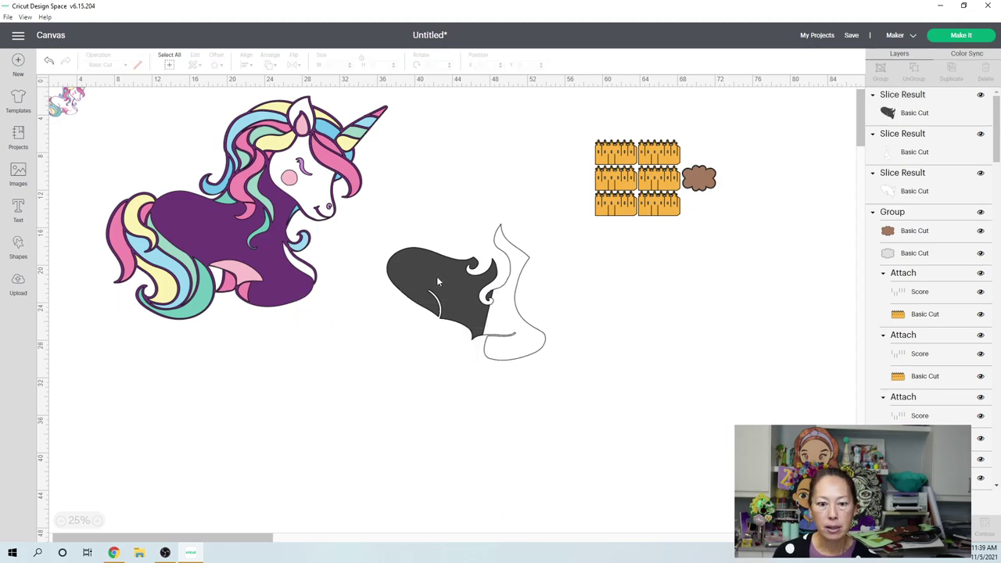
left_click(438, 281)
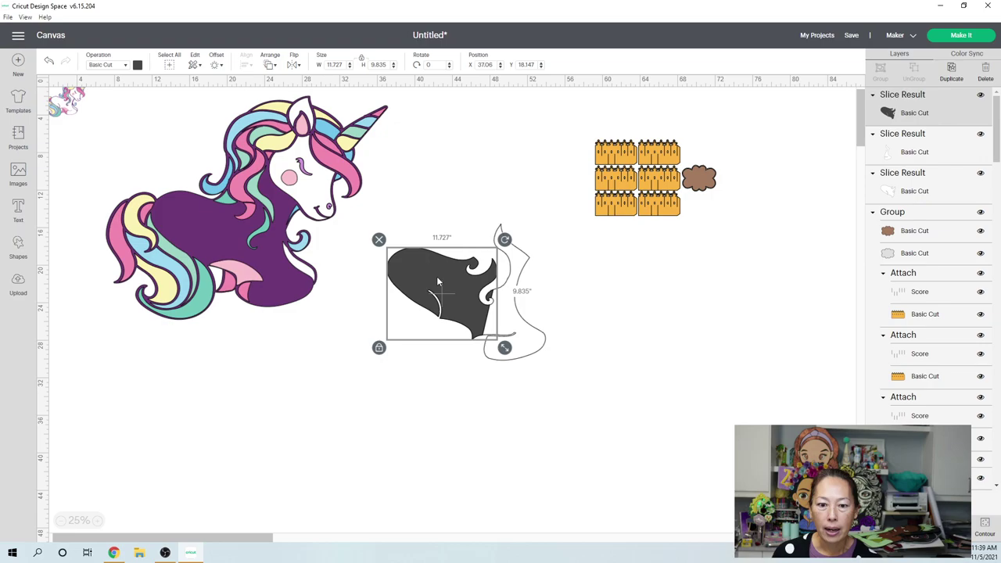
left_click_drag(436, 282, 356, 397)
key("Delete")
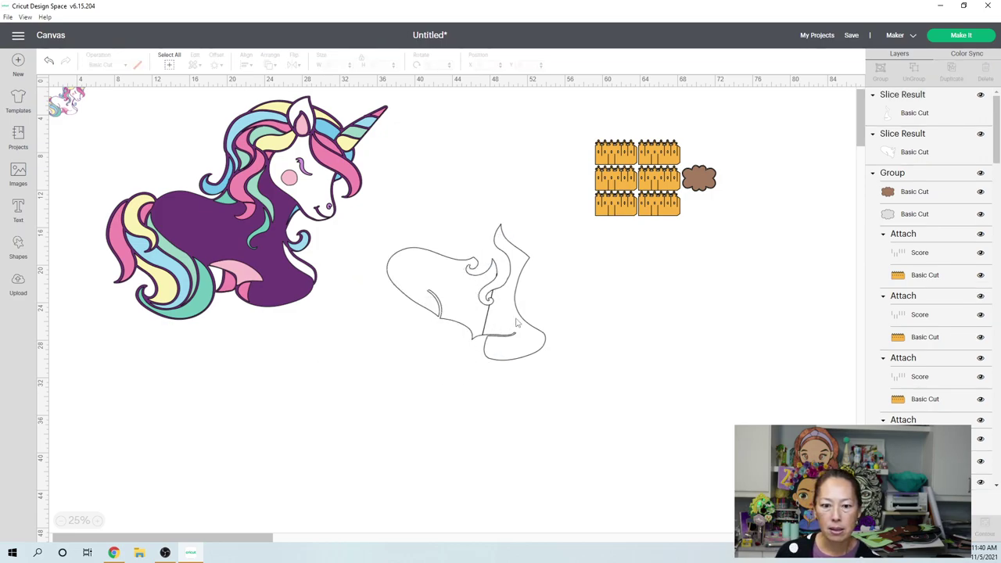
left_click(516, 322)
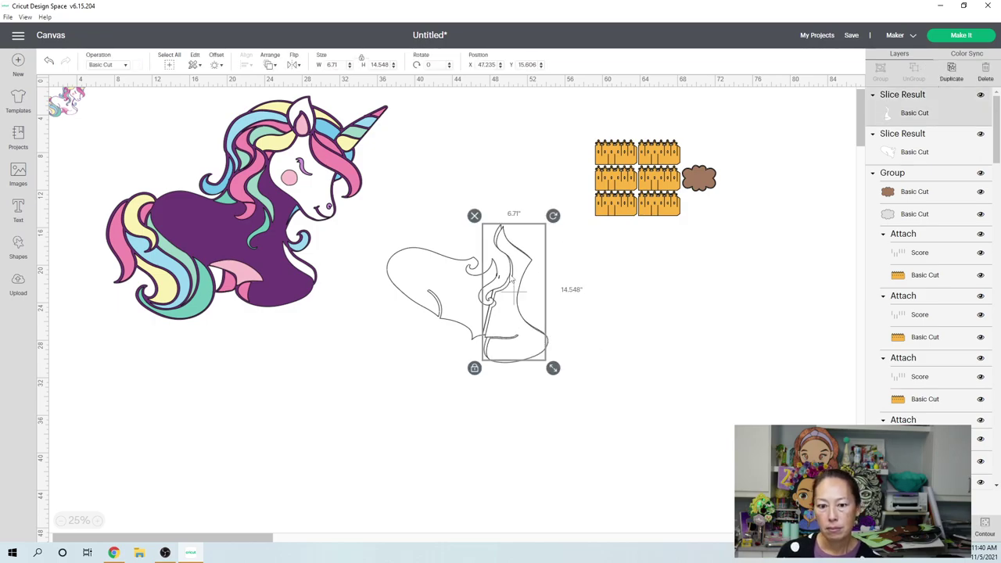
key("ctrl+d")
left_click_drag(525, 267, 704, 293)
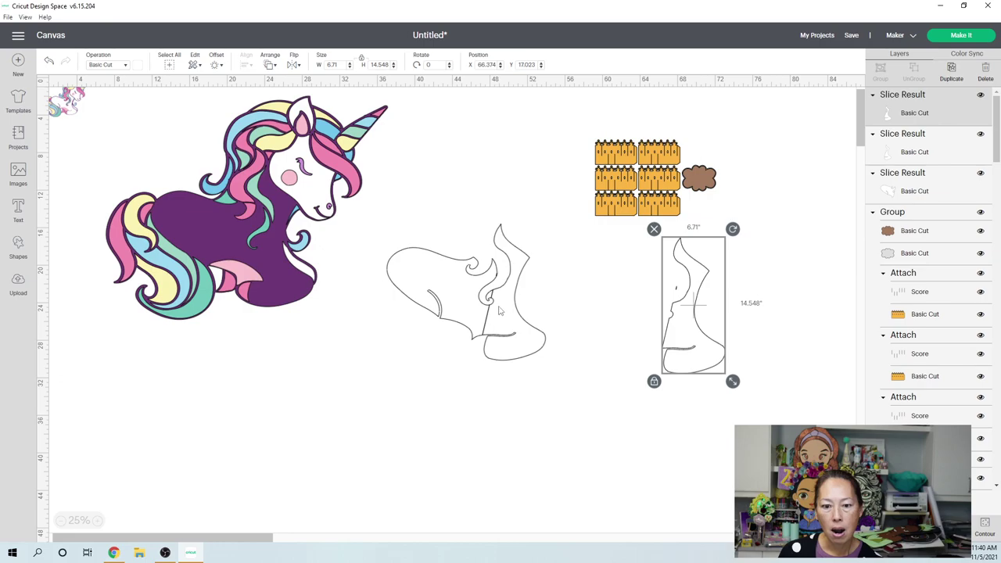
left_click(457, 310)
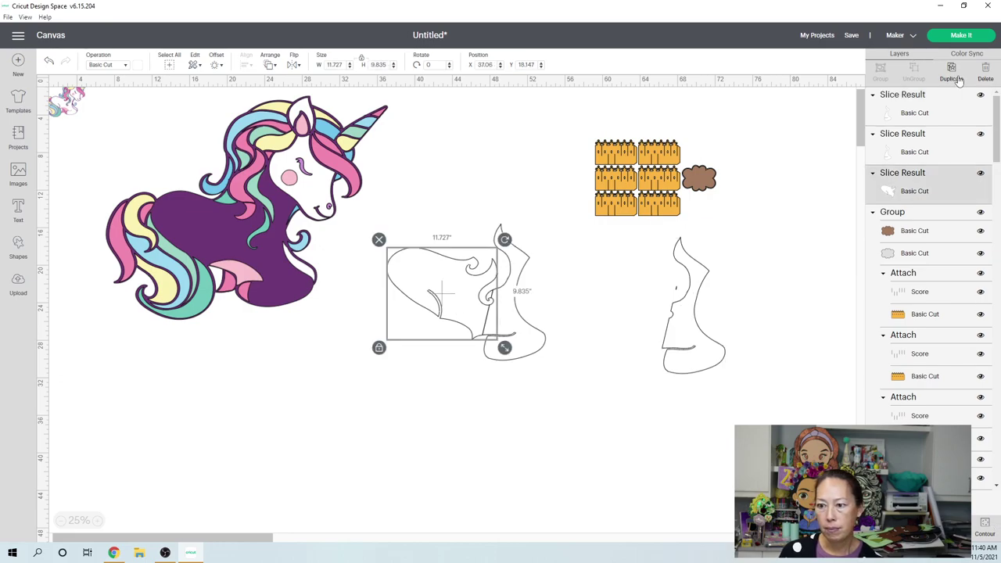
key("ctrl+d")
left_click_drag(462, 292, 628, 306)
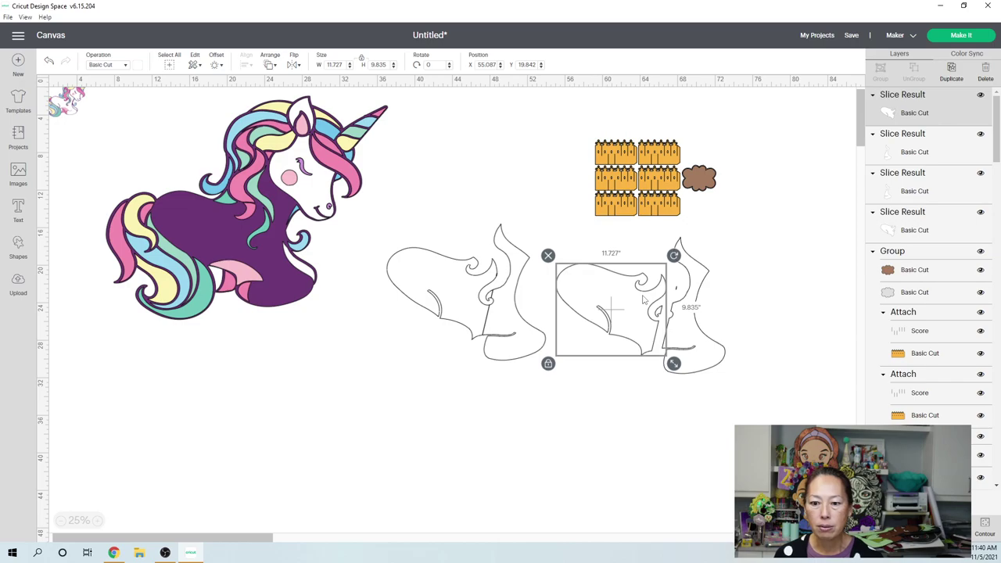
left_click_drag(643, 299, 652, 296)
left_click_drag(748, 414, 637, 289)
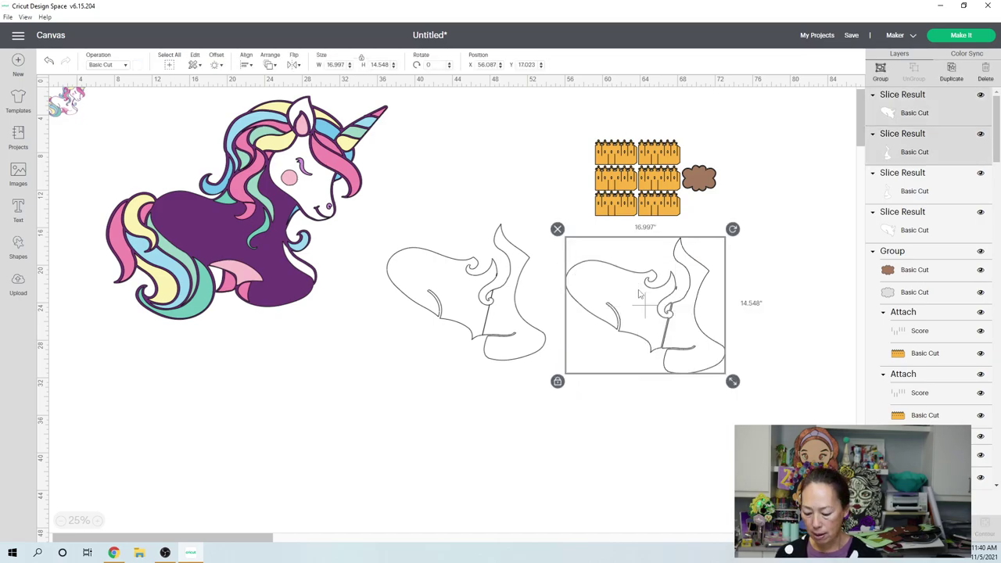
key("Delete")
Duplicate the front and rear body pieces together and move the copies into the empty space beside the originals.
left_click_drag(579, 409, 412, 275)
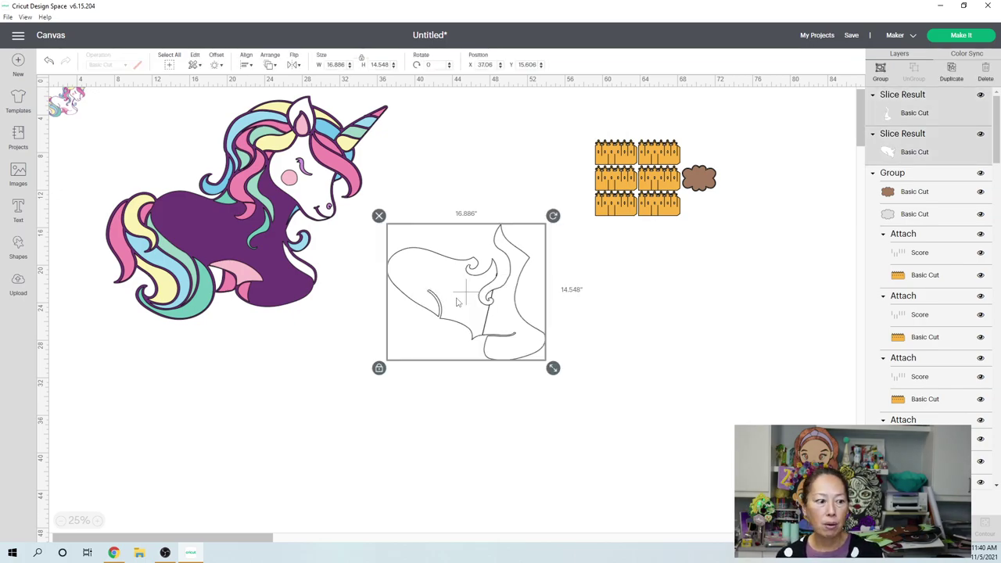
key("ctrl+d")
left_click_drag(534, 311, 754, 329)
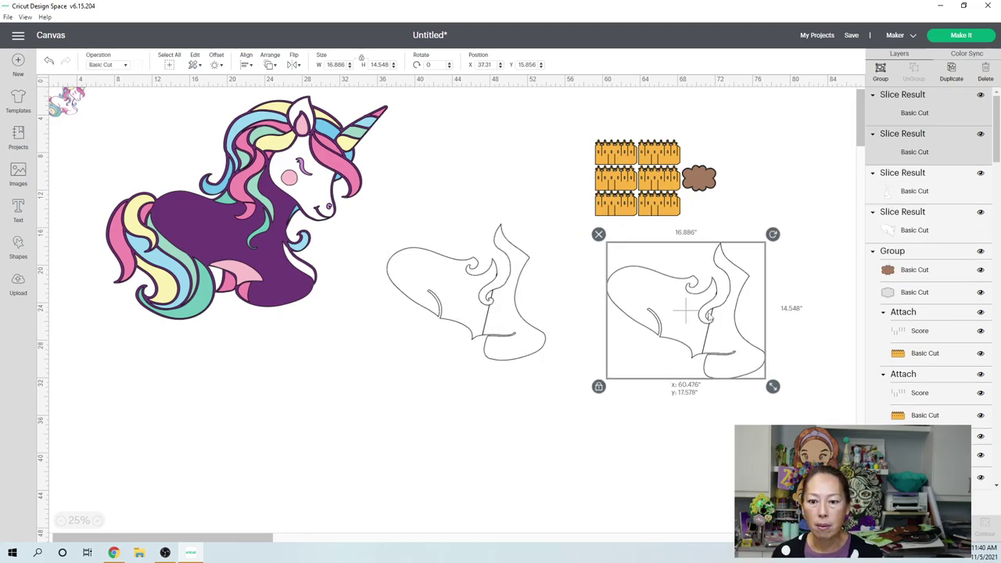
Hide the tiny stray contour of the original front body piece.
left_click(516, 336)
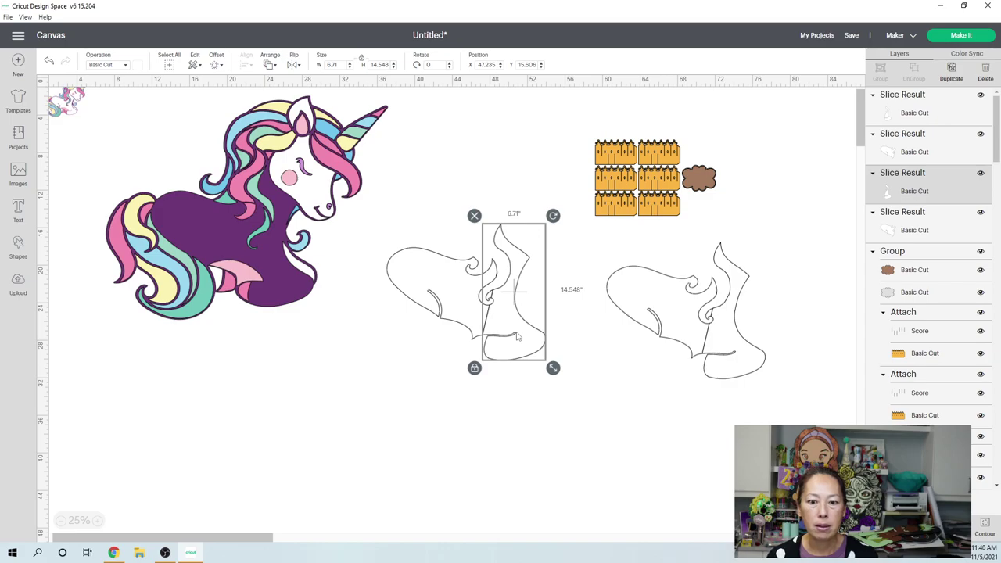
left_click(981, 525)
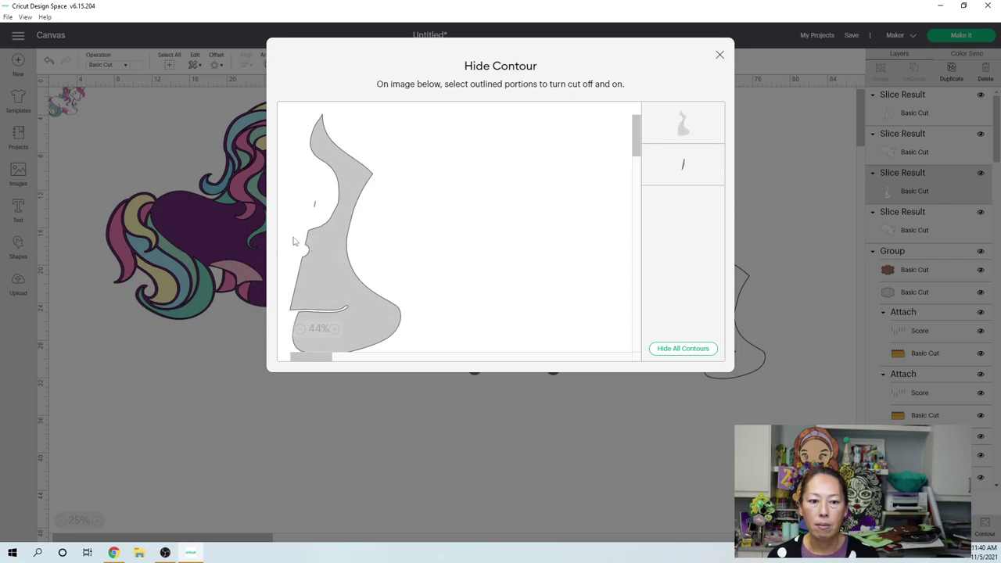
left_click(685, 174)
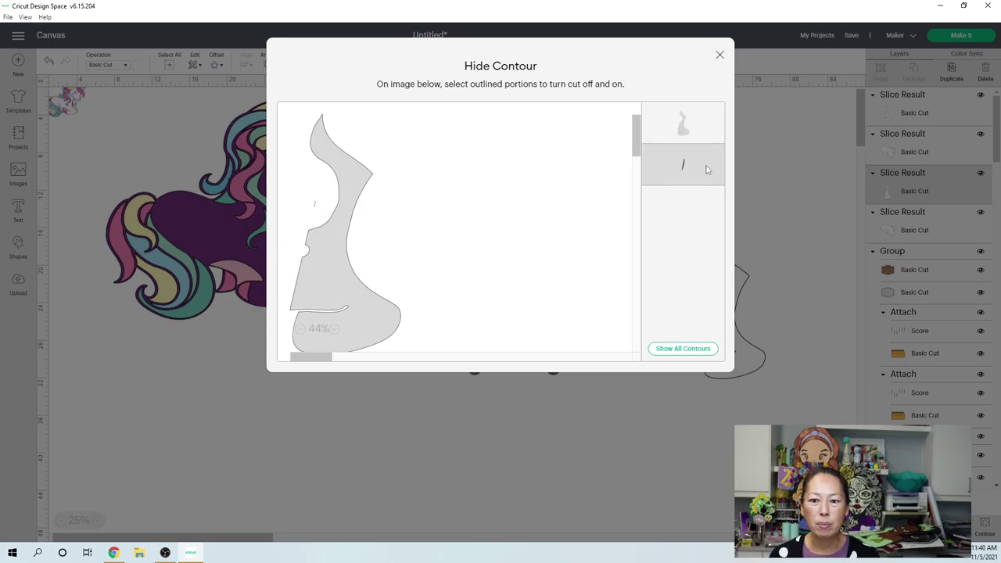
left_click(720, 55)
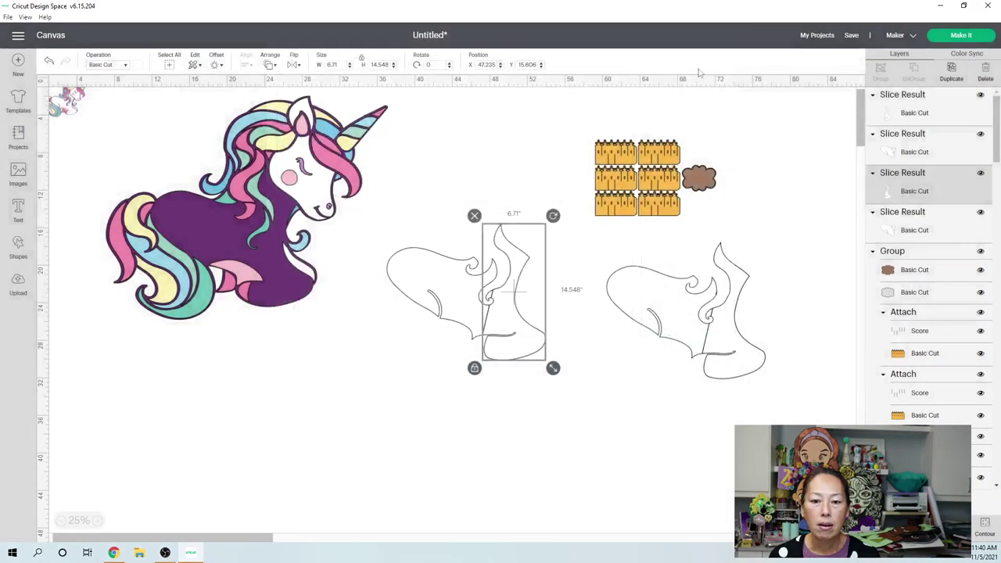
Hide the large contour of the original rear body piece, keeping only its small detached sliver.
left_click(435, 284)
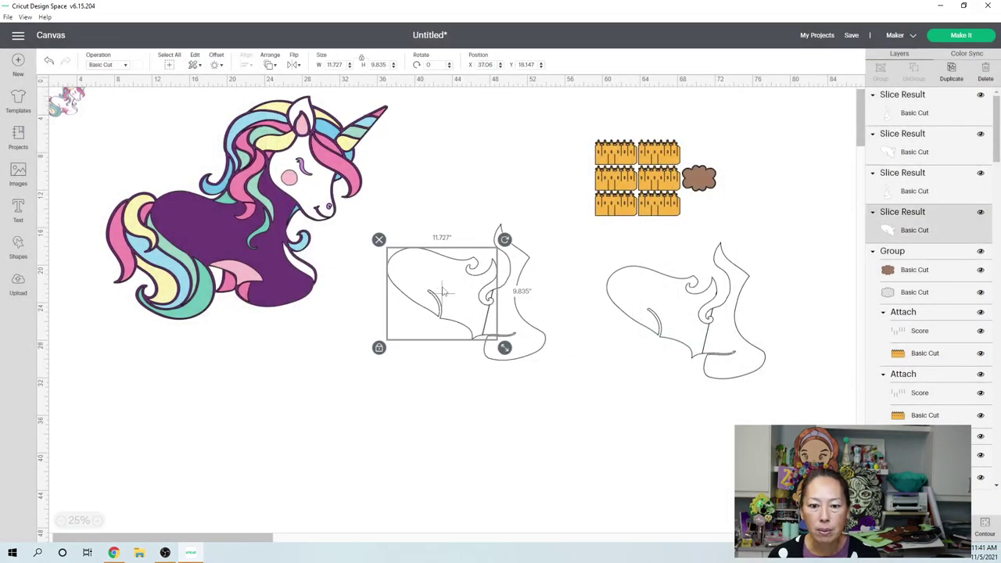
left_click(984, 525)
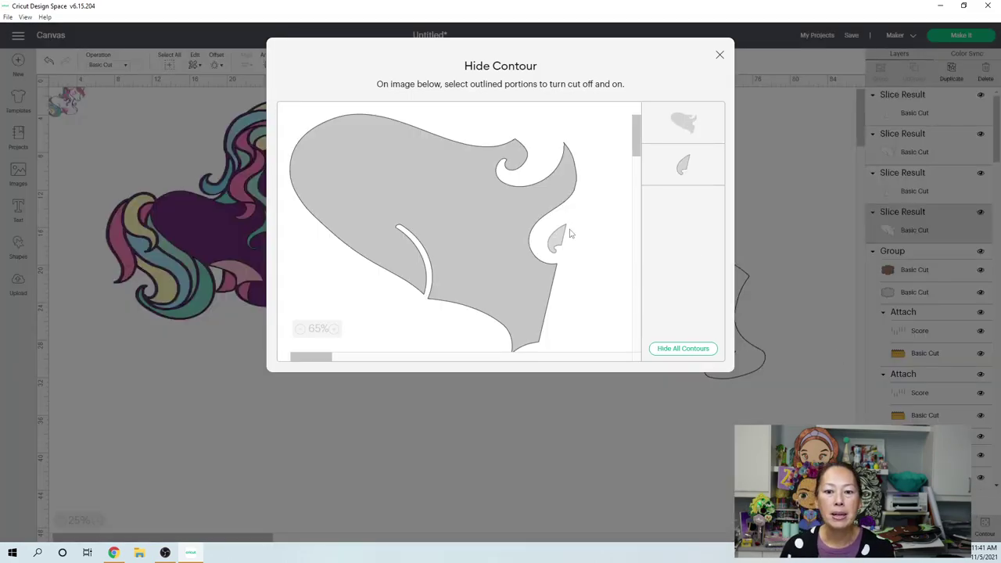
left_click(556, 238)
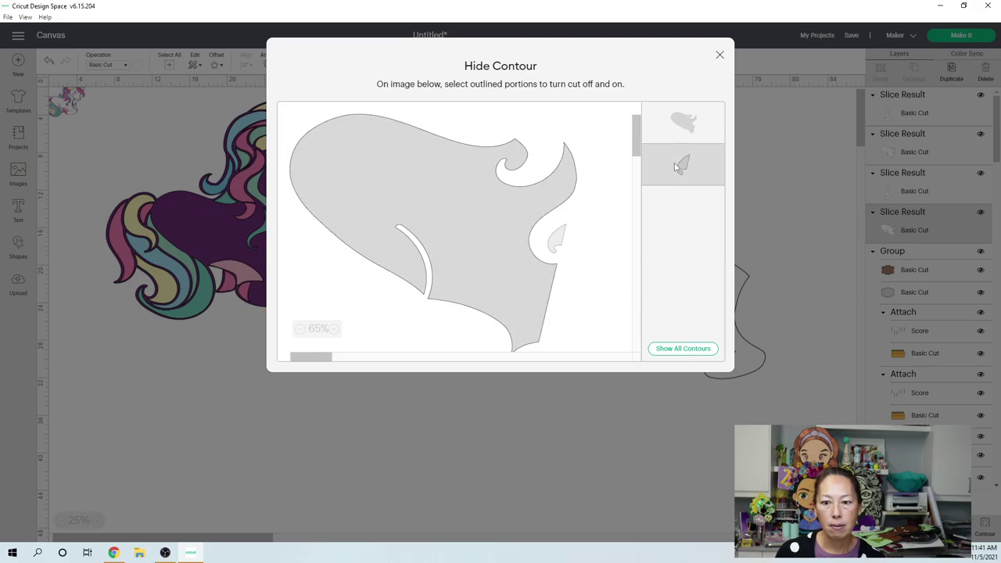
left_click(558, 241)
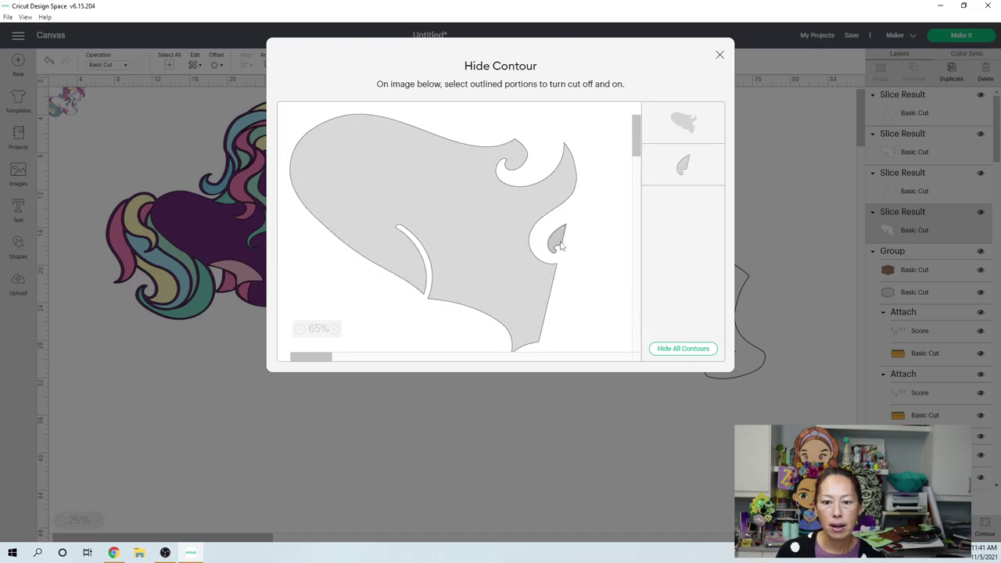
left_click(720, 57)
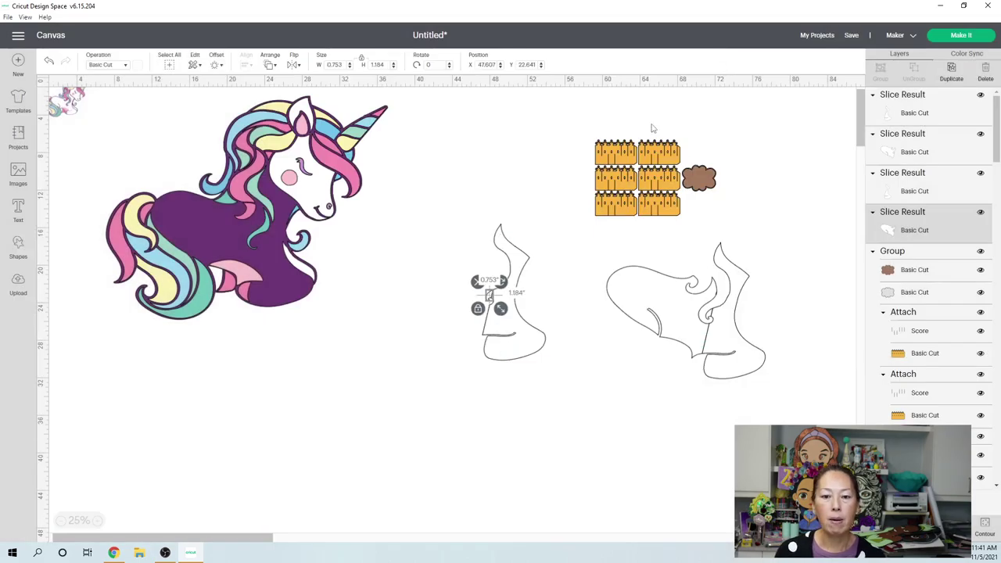
left_click(522, 403)
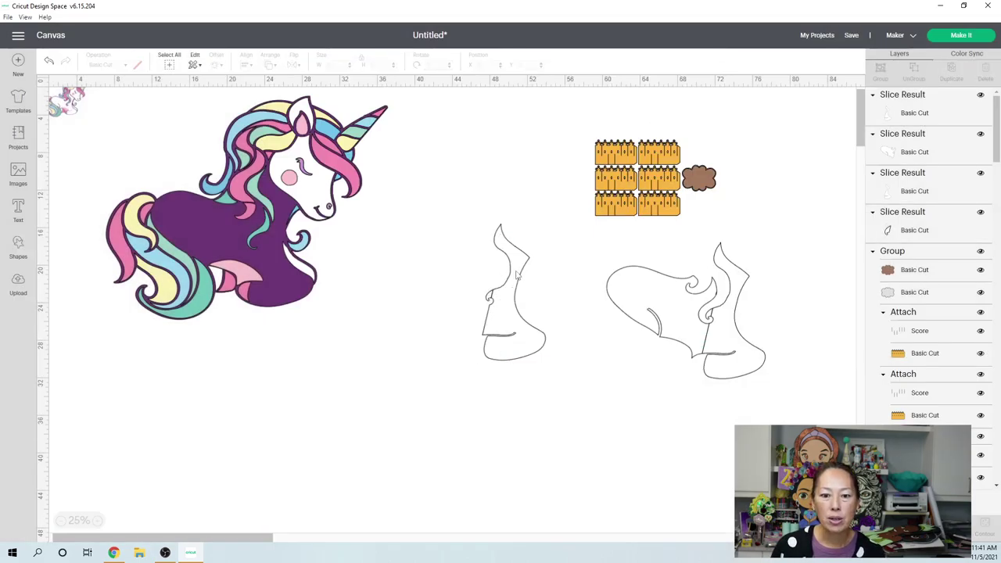
Weld the small detached sliver to the original front body piece.
left_click_drag(530, 410, 437, 249)
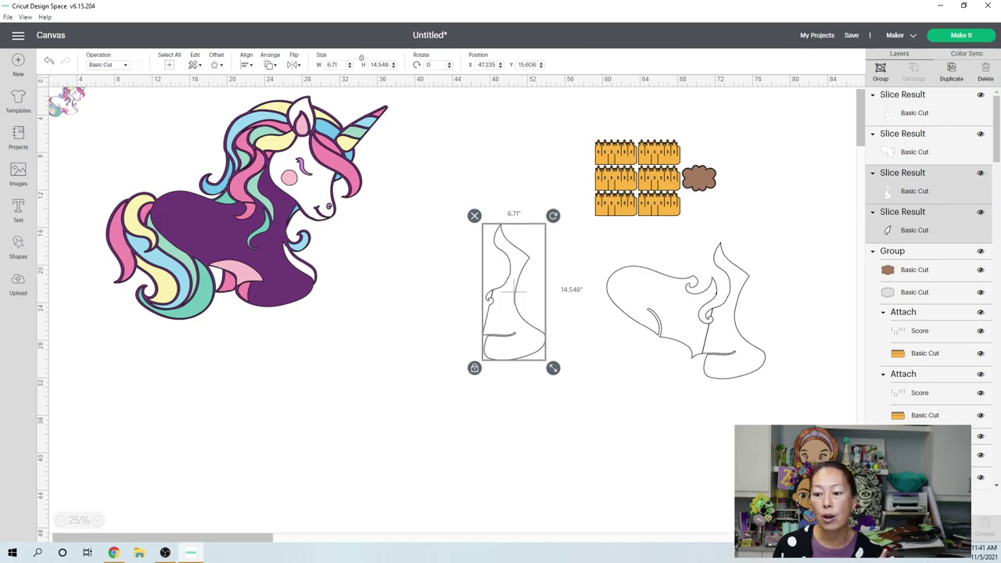
key("Escape")
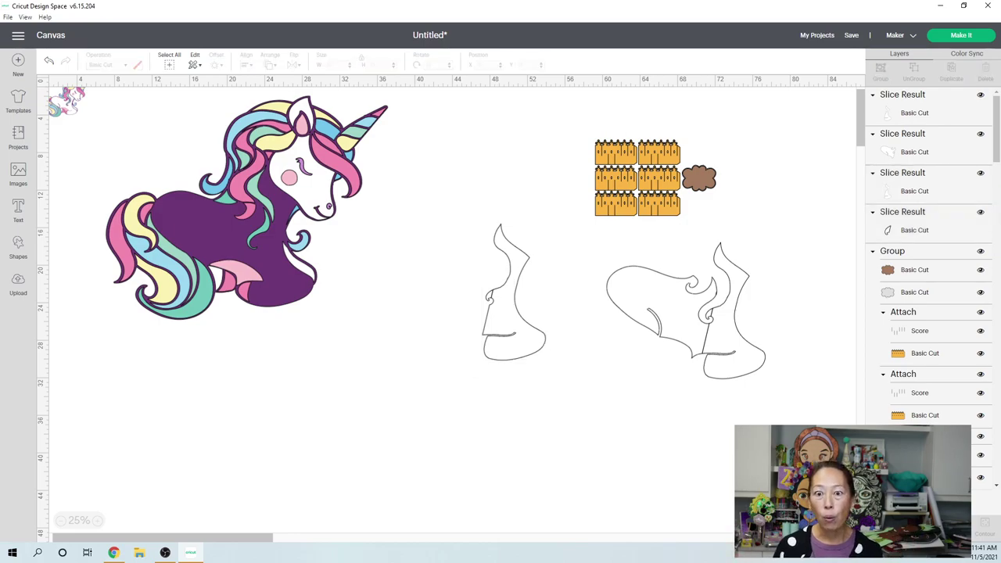
key("Delete")
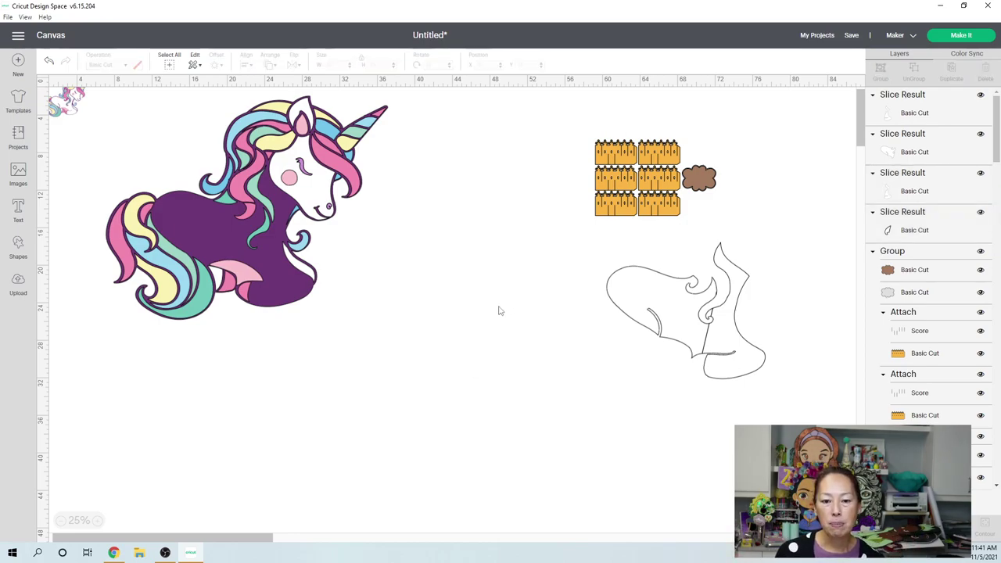
key("ctrl+z")
left_click(500, 315)
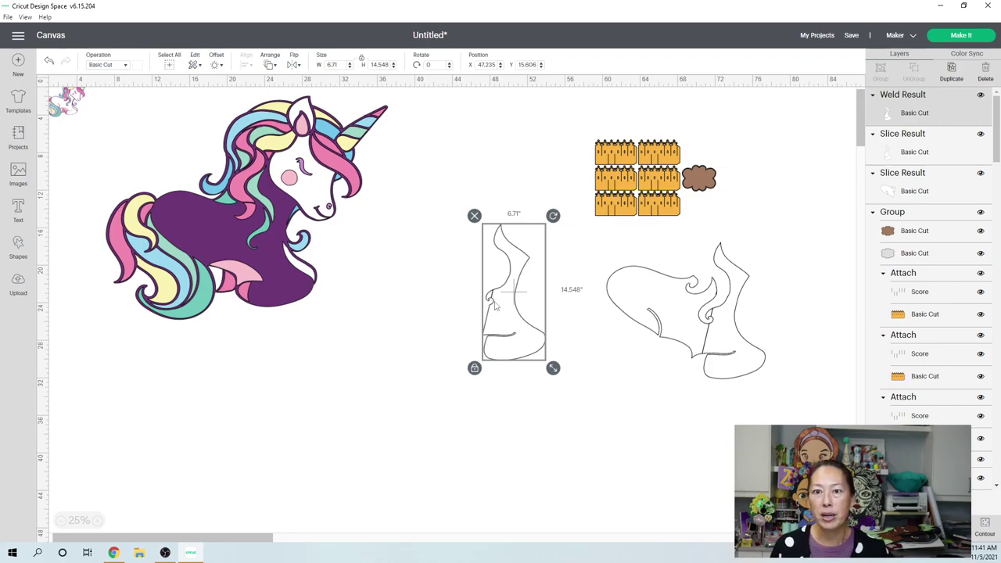
Delete the leftover copy of the front body piece and hide the small detached sliver contour of the rear body piece.
left_click(728, 340)
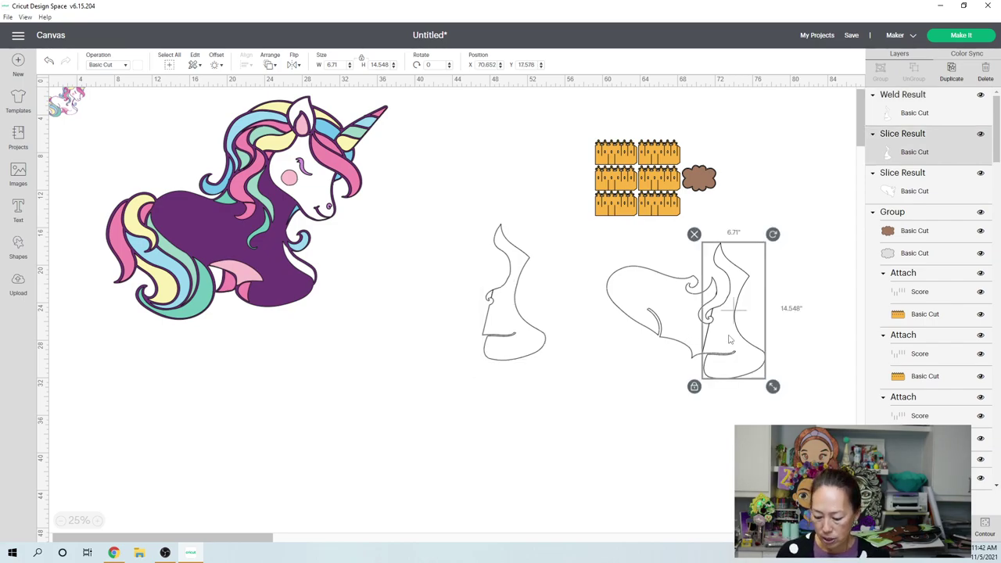
key("Delete")
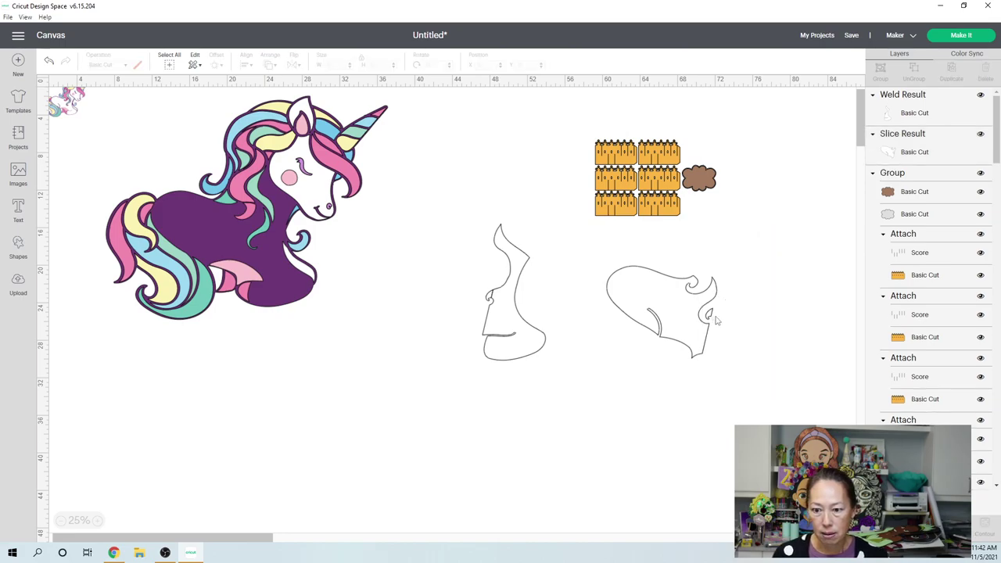
left_click(716, 321)
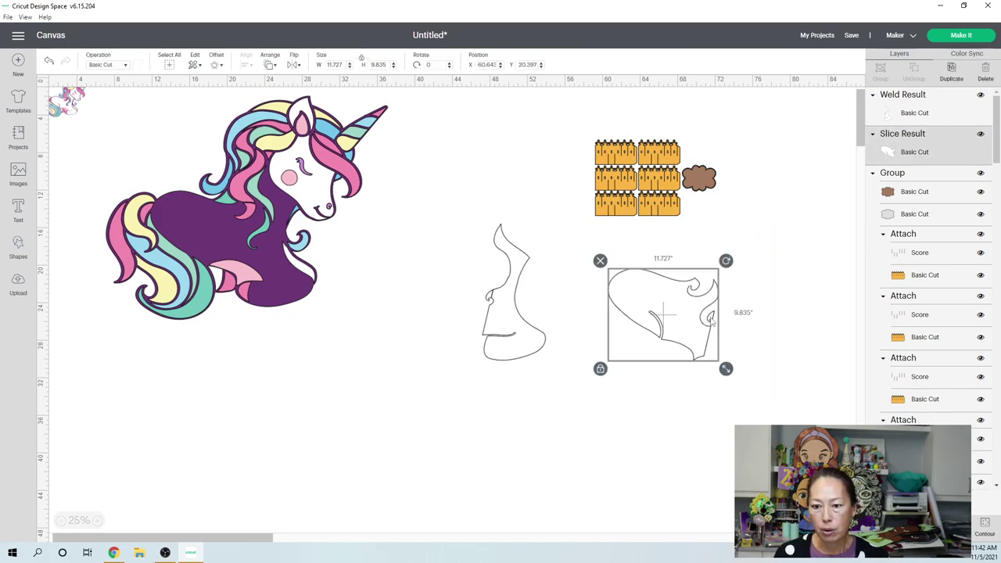
left_click(984, 525)
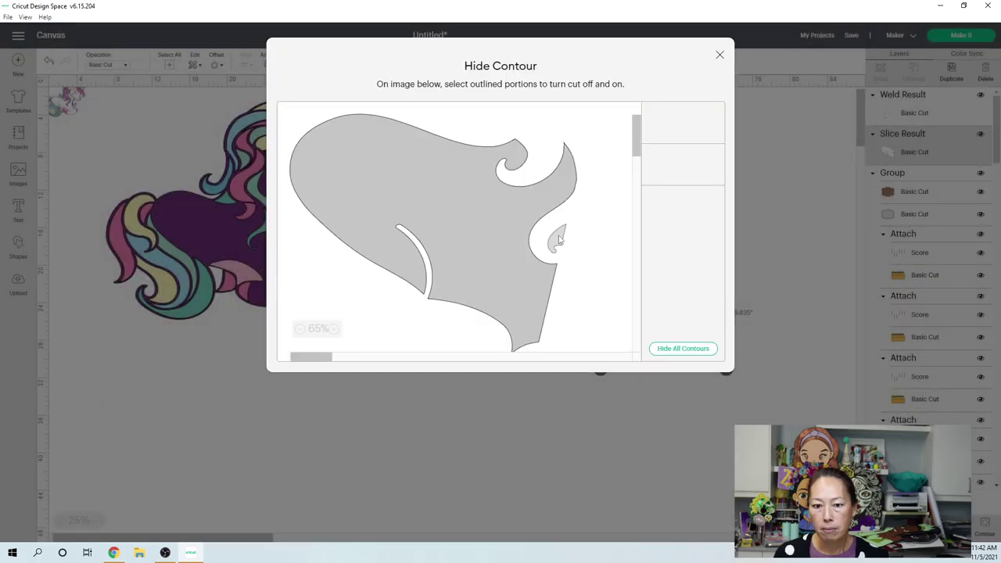
left_click(554, 233)
left_click(720, 55)
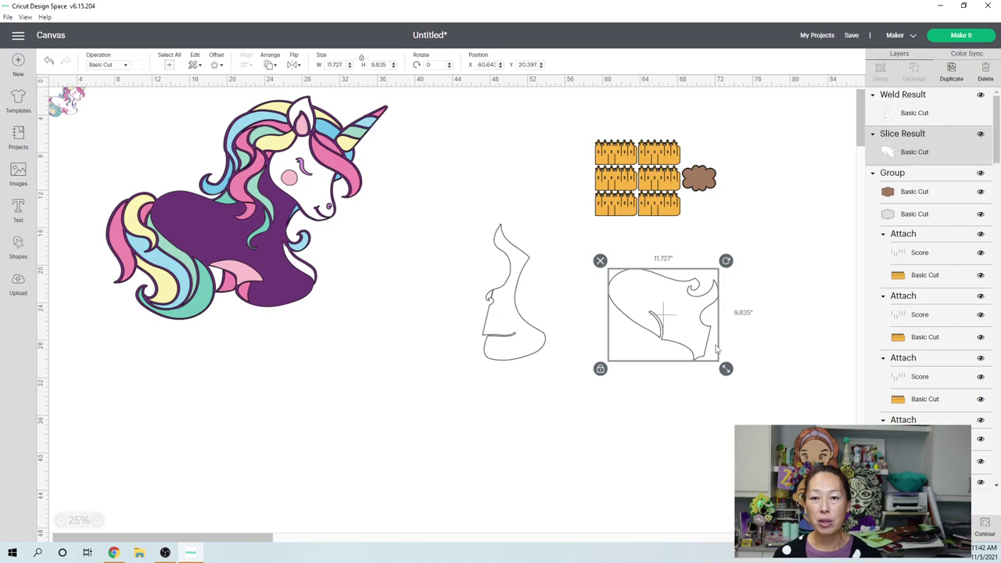
Rotate the front body piece to about 322 degrees.
left_click(491, 332)
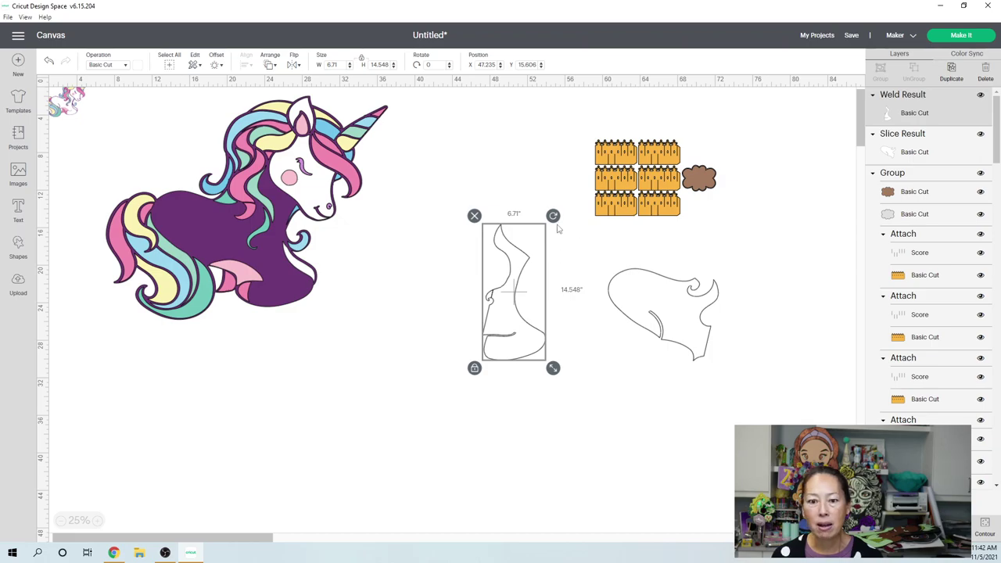
left_click_drag(551, 217, 506, 228)
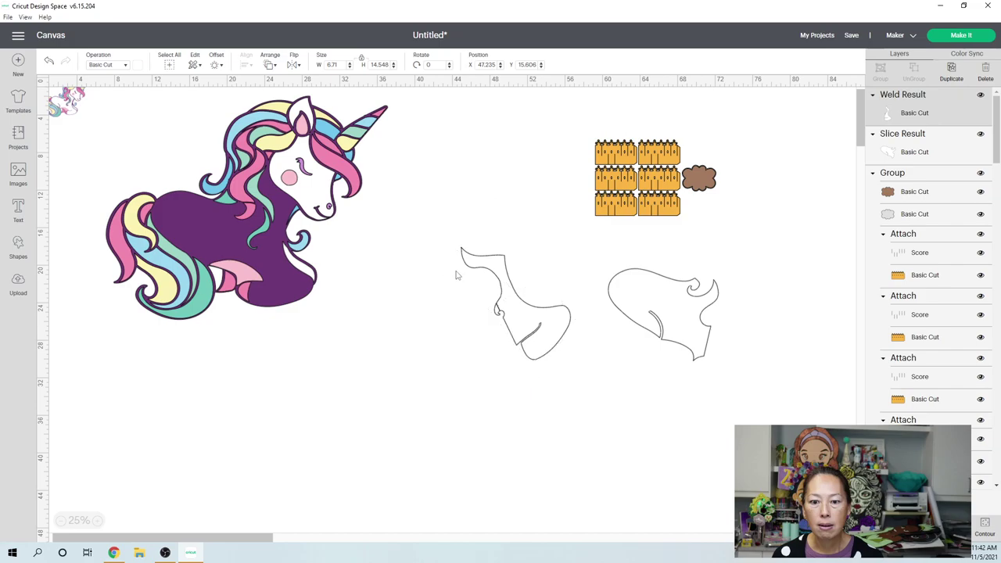
left_click(530, 376)
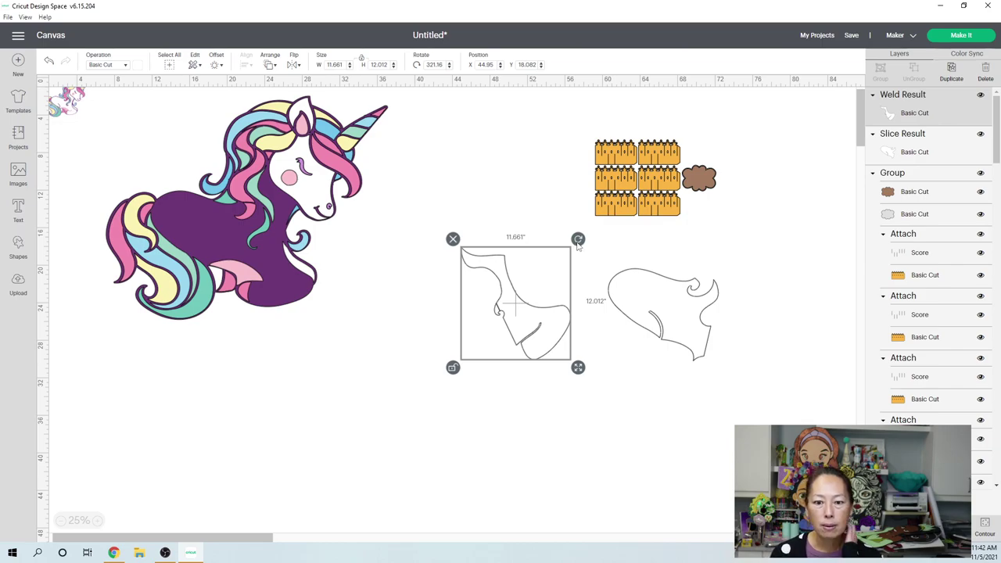
left_click_drag(577, 248, 578, 249)
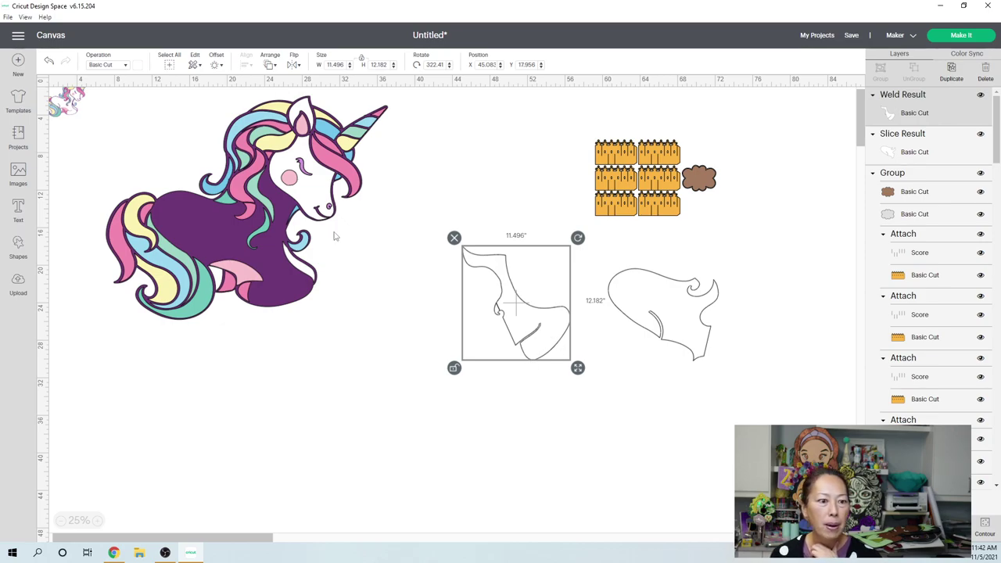
Enlarge the small reference unicorn image to about 14.8 by 11.7 inches.
left_click(74, 113)
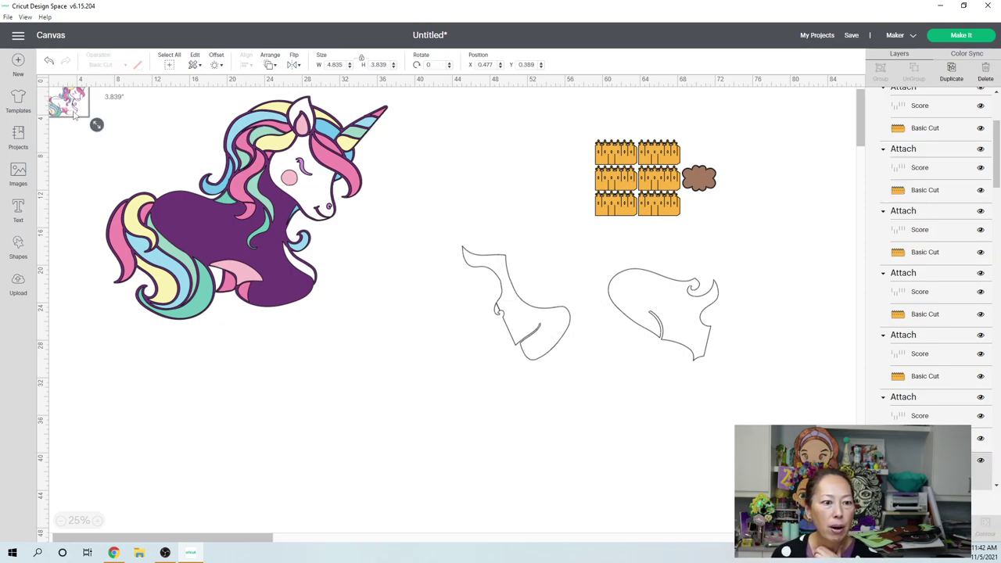
left_click_drag(96, 122, 190, 197)
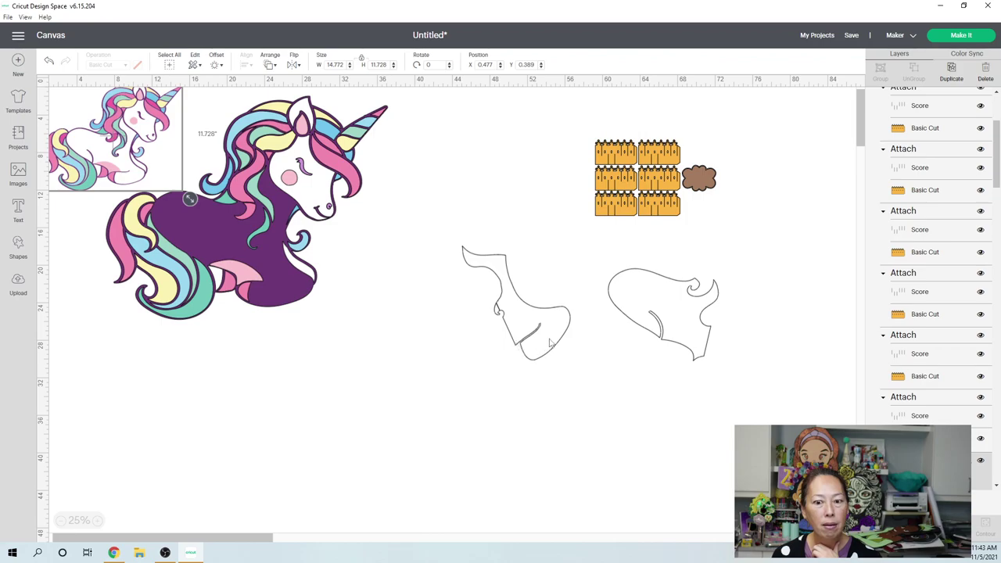
Lay the front body piece over the large unicorn's chest and rotate it to about 1.3 degrees to match the body's shape.
key("ctrl+z")
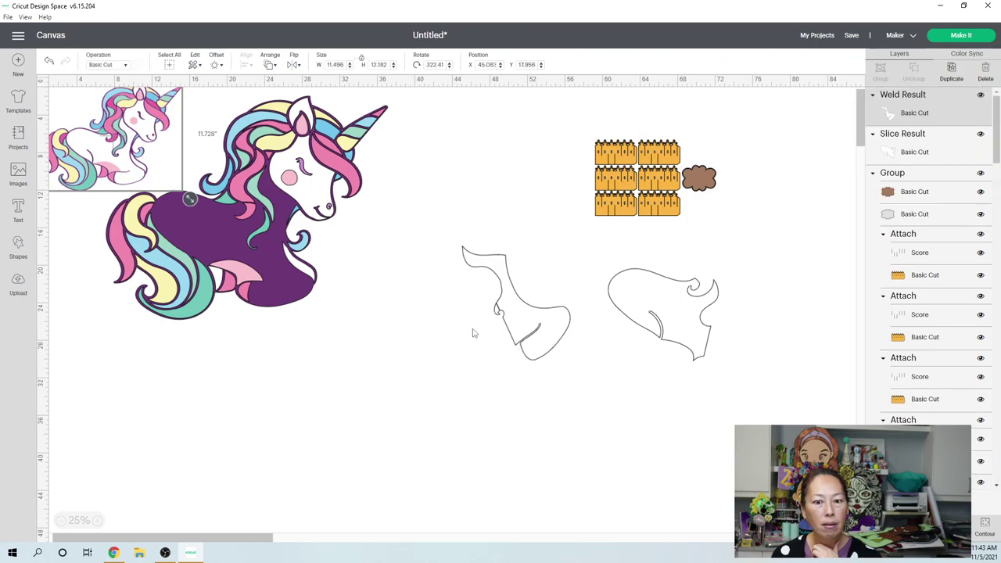
left_click_drag(473, 333, 473, 333)
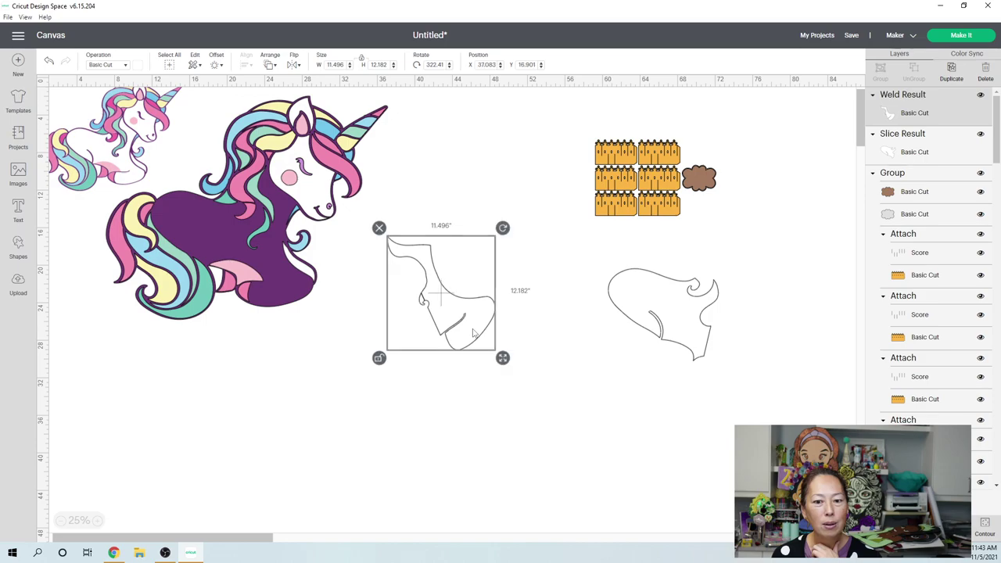
left_click_drag(502, 228, 530, 299)
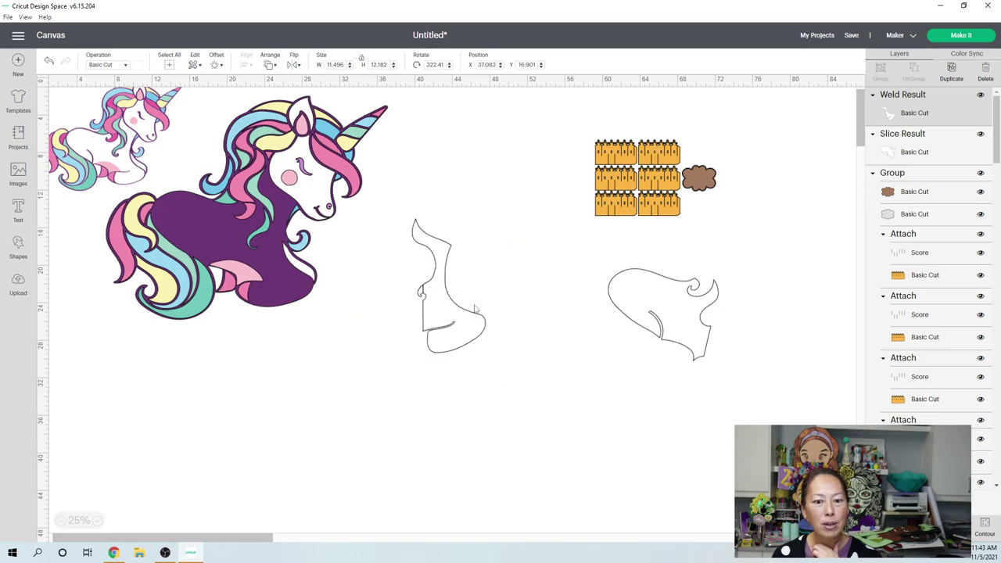
left_click_drag(448, 315, 289, 268)
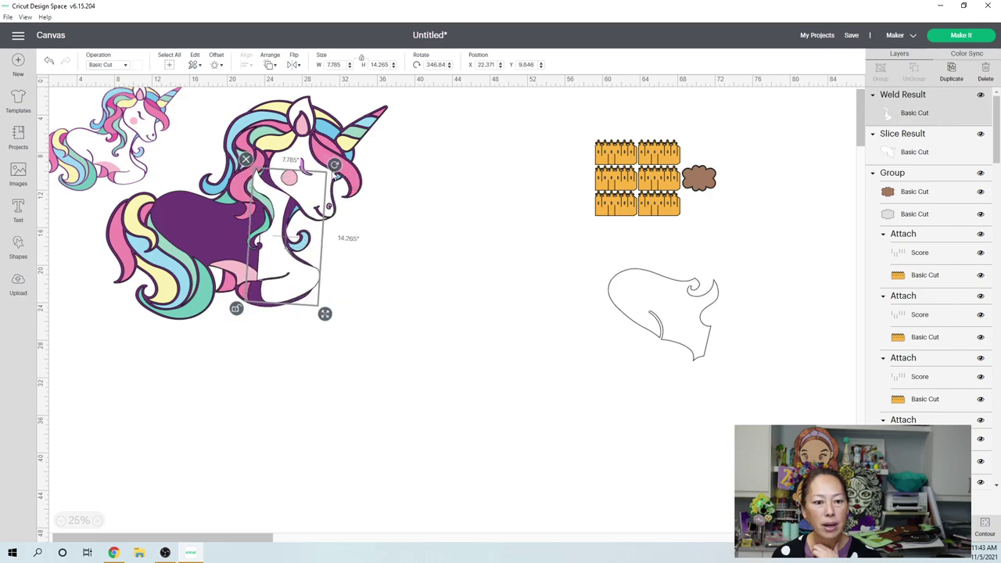
left_click_drag(331, 166, 274, 215)
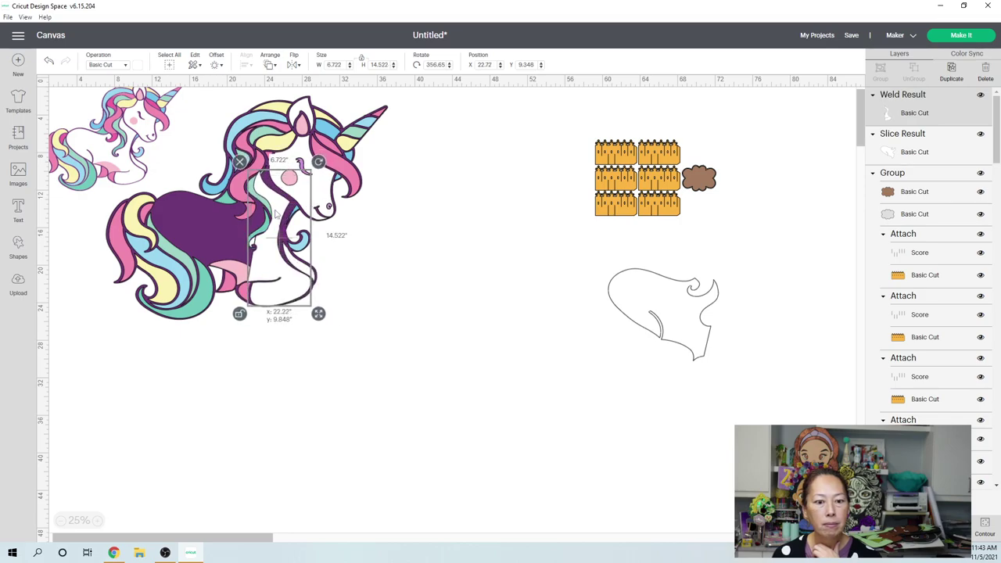
left_click_drag(318, 162, 325, 178)
left_click_drag(275, 218, 281, 218)
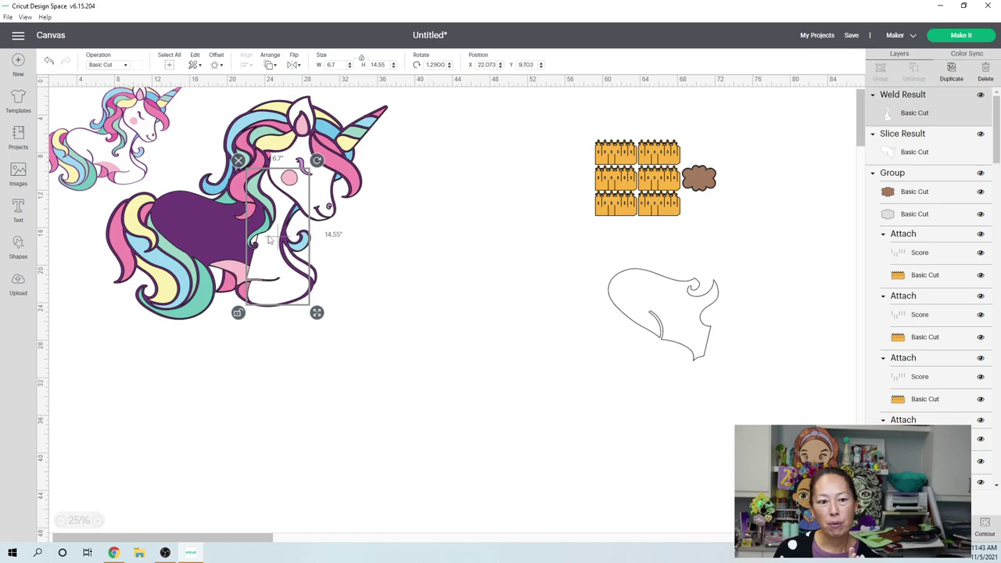
left_click_drag(267, 250, 271, 254)
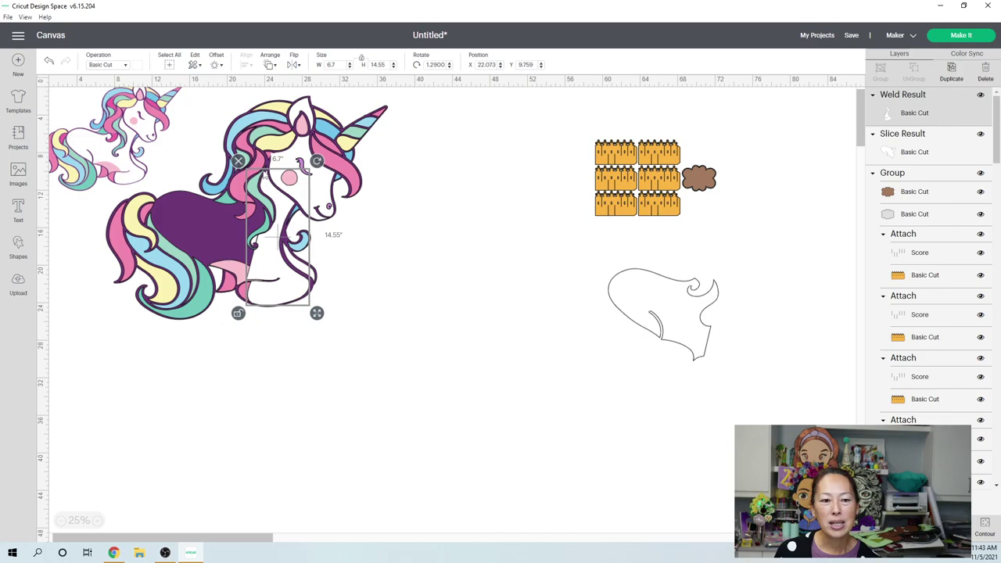
Move the front body piece, the white face and the pink forelock off the unicorn into the empty space near the rear body piece.
left_click_drag(288, 206, 590, 287)
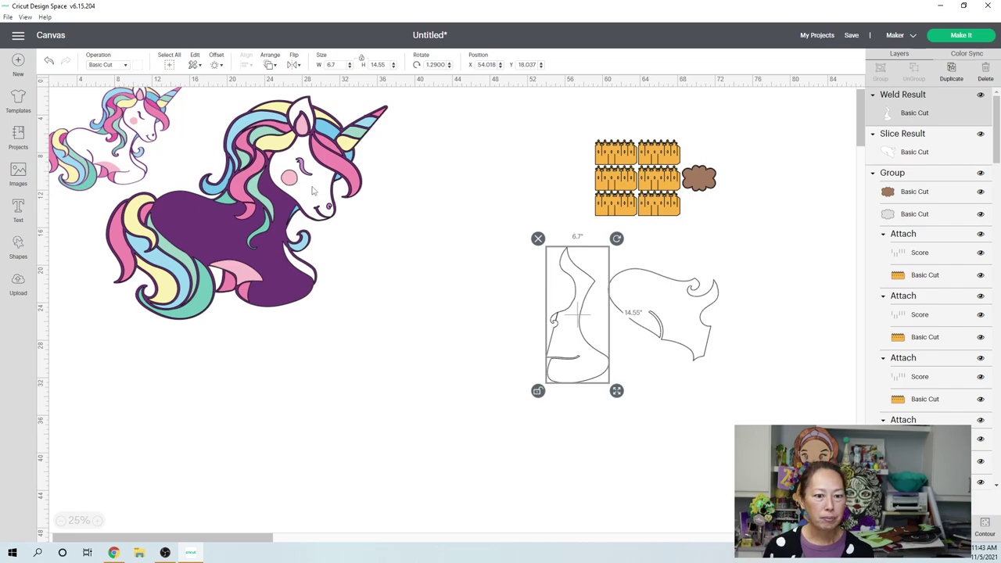
left_click_drag(313, 196, 510, 265)
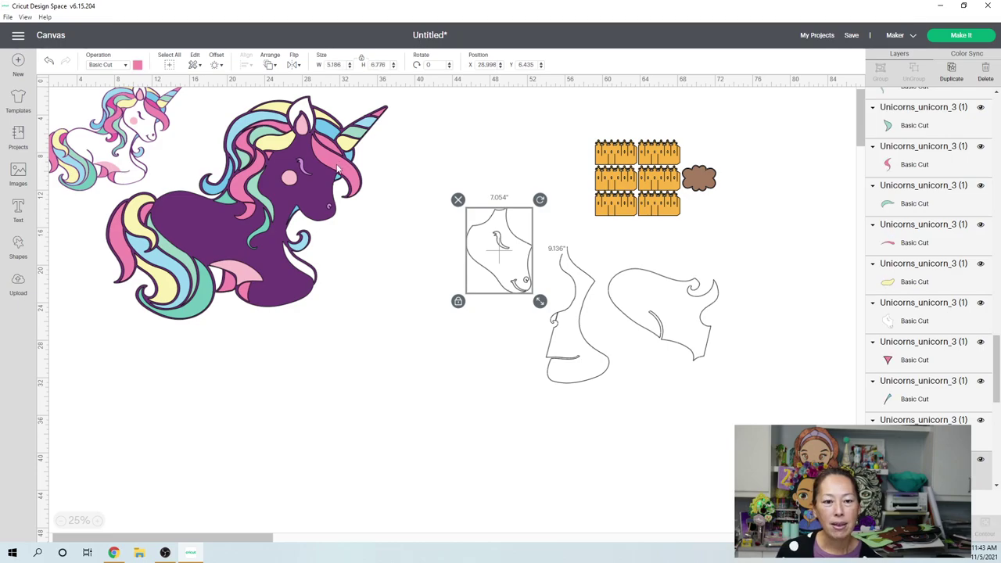
left_click(338, 171)
left_click_drag(339, 170, 469, 226)
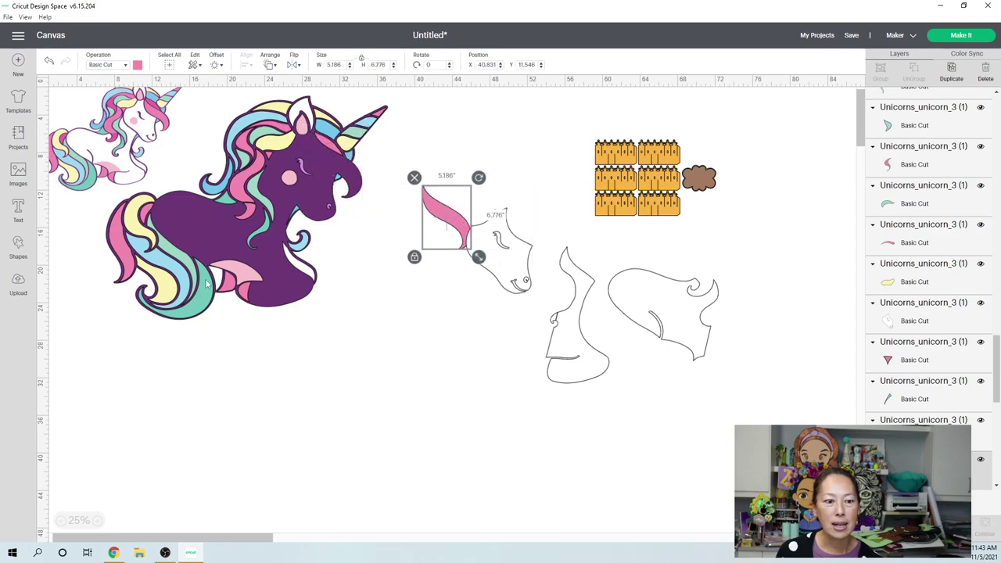
Check the sizes of the two teal pieces in the unicorn's tail.
left_click(197, 300)
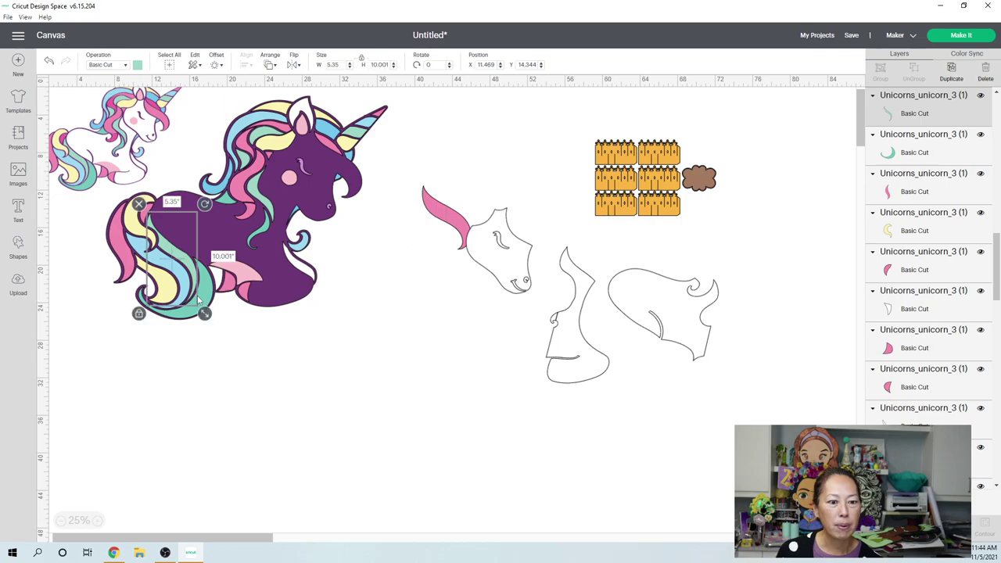
left_click(207, 294)
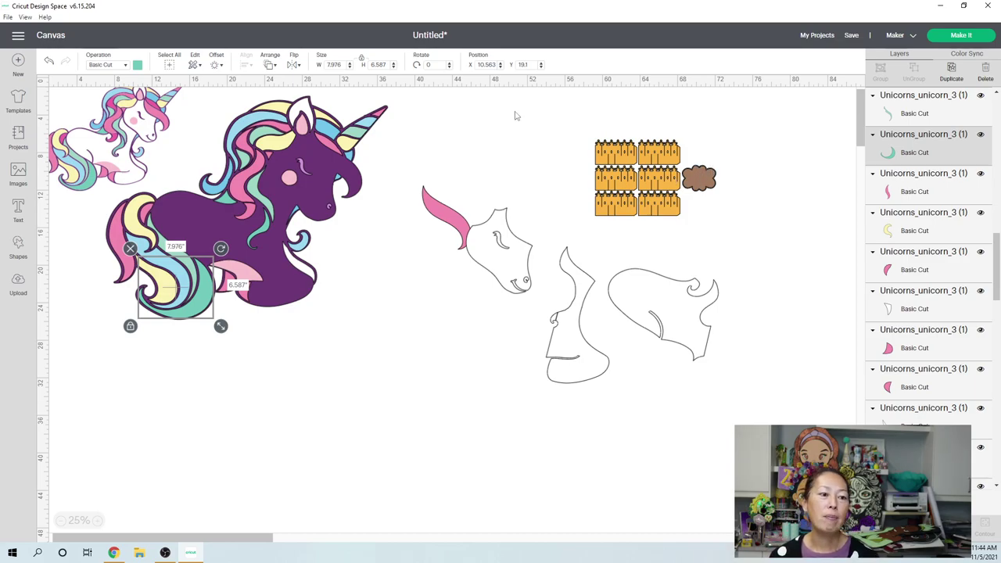
Add the text "5" to the canvas and leave it selected.
left_click(17, 209)
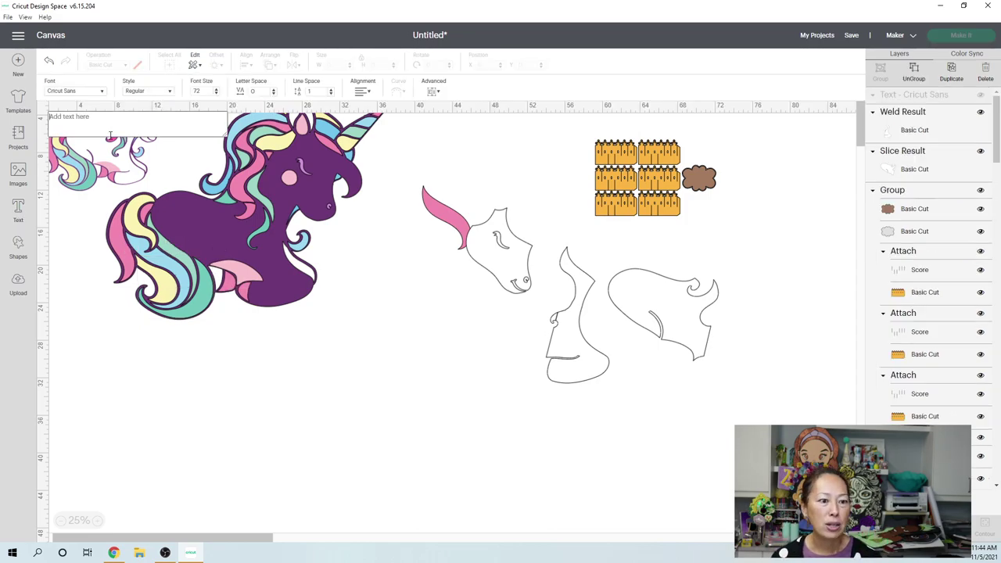
type("S")
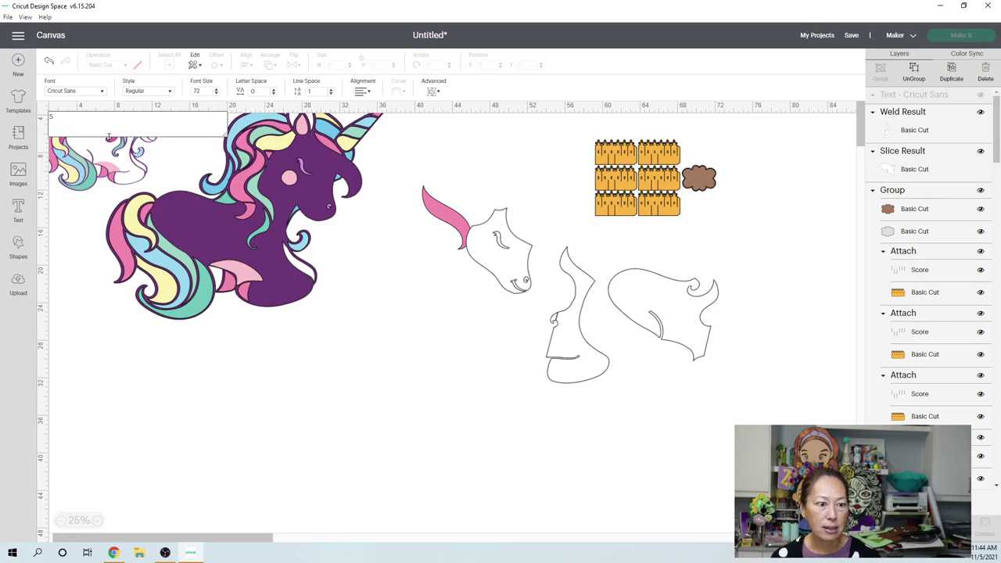
left_click(348, 317)
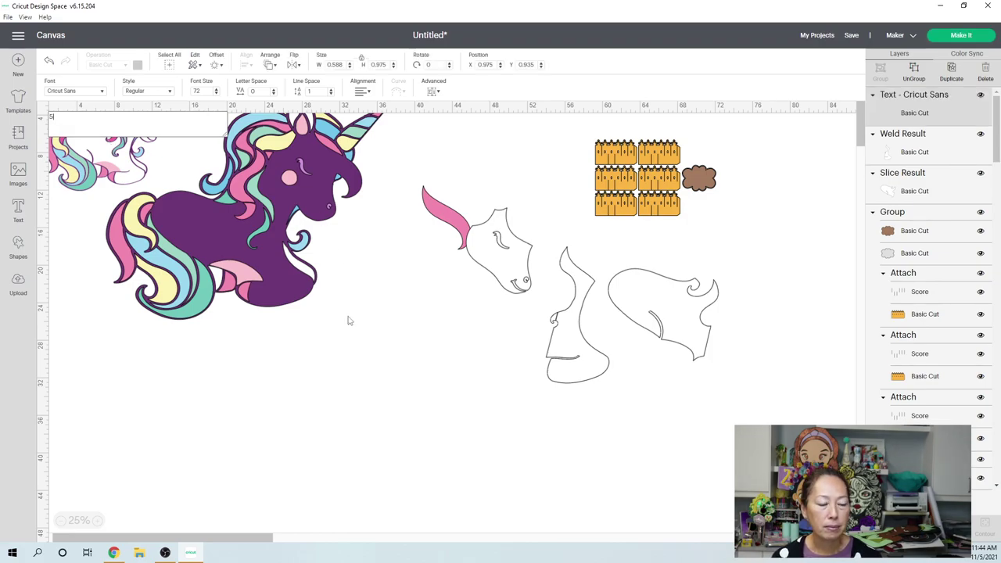
left_click(295, 266)
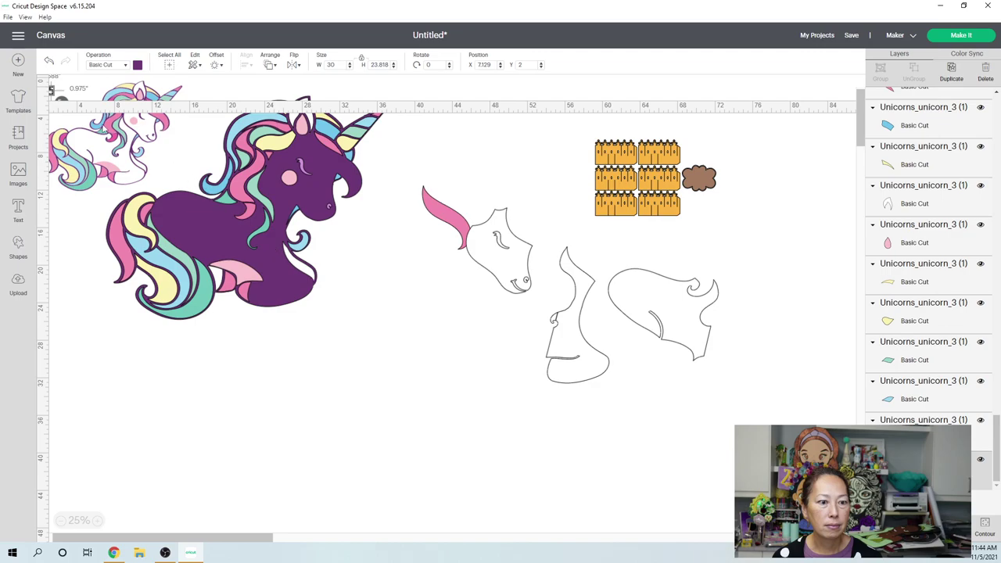
left_click(52, 93)
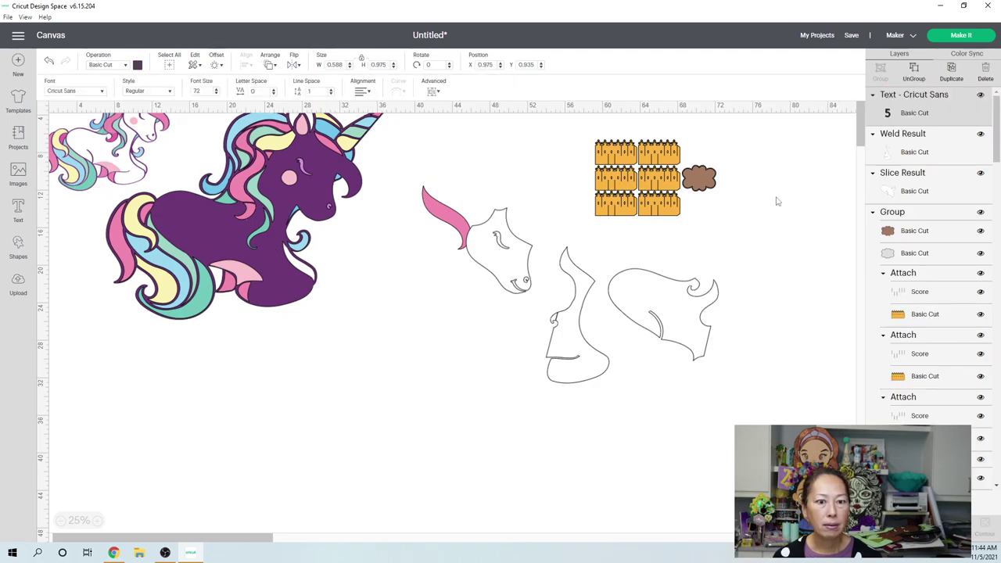
left_click(942, 115)
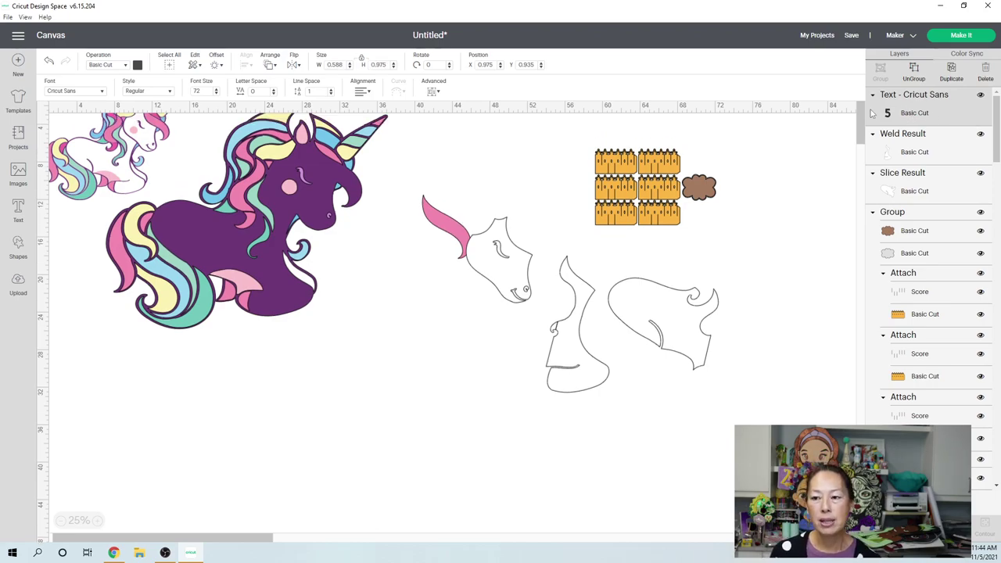
Bring the number 5 into reach at X 5, Y 5, place it on the brown rosette center and enlarge it to about 1.4 by 2.4 inches.
left_click(482, 65)
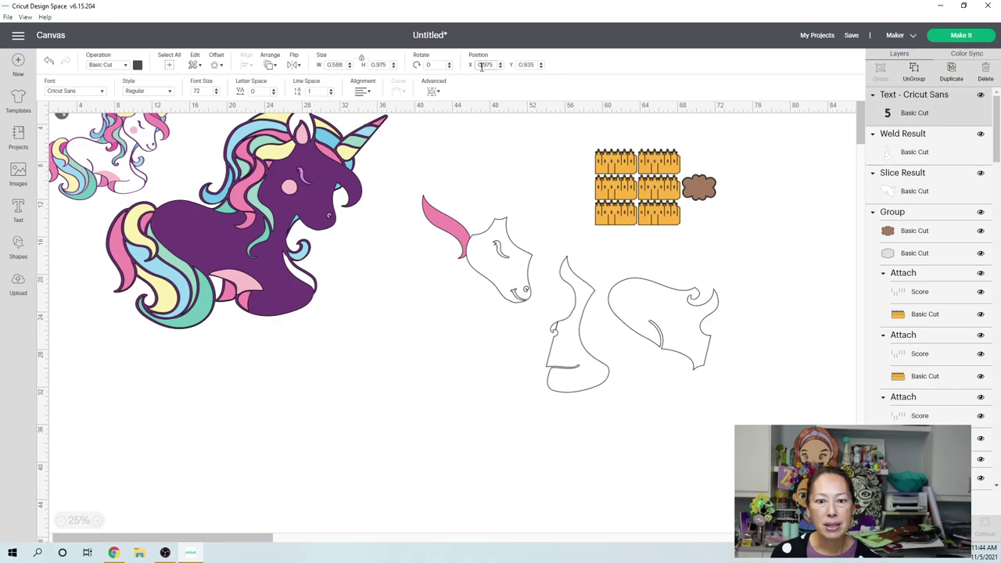
double_click(483, 66)
type("5")
key("Tab")
type("5")
key("Tab")
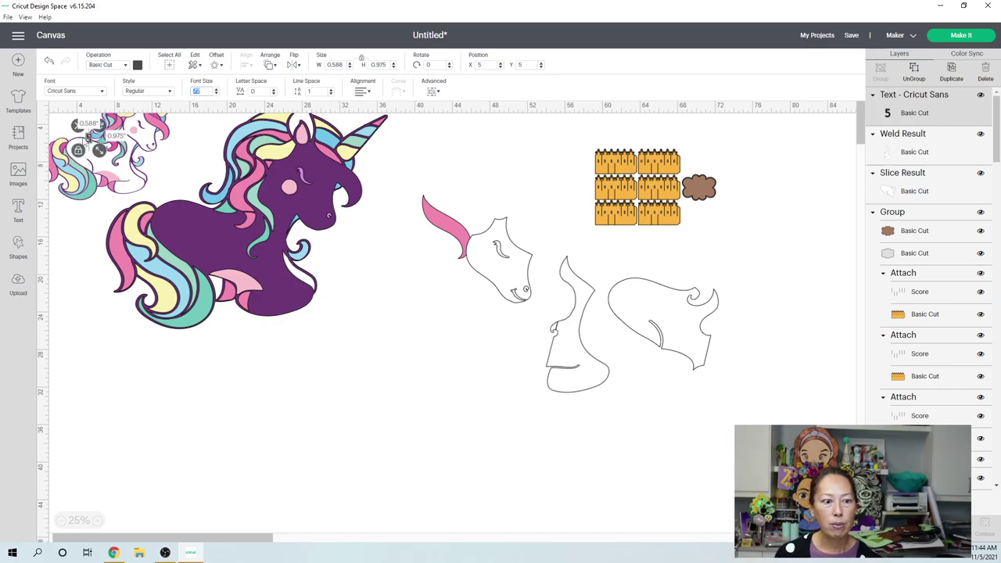
left_click_drag(88, 137, 702, 199)
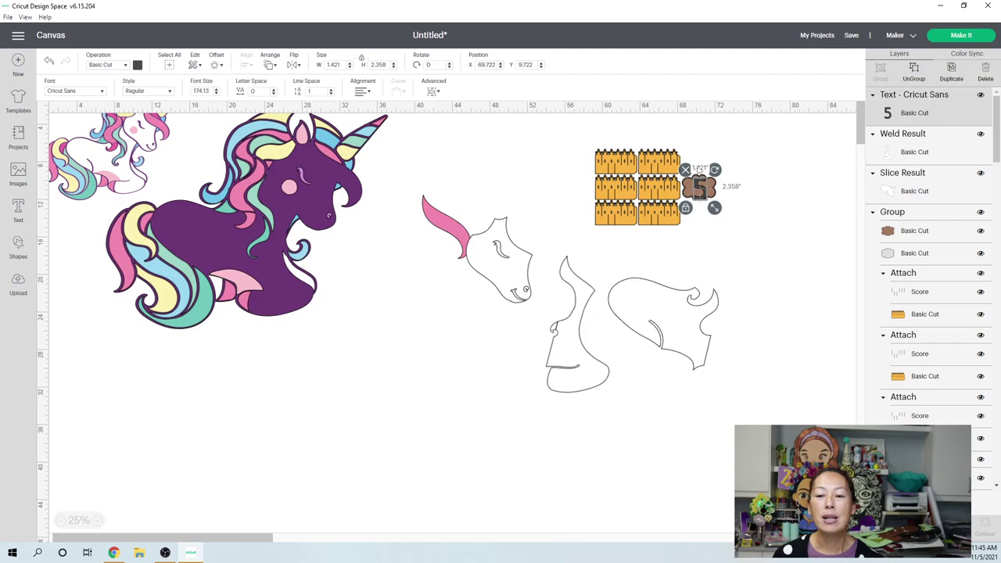
Add an offset with a distance of 0.10 inches around the number 5.
left_click(216, 68)
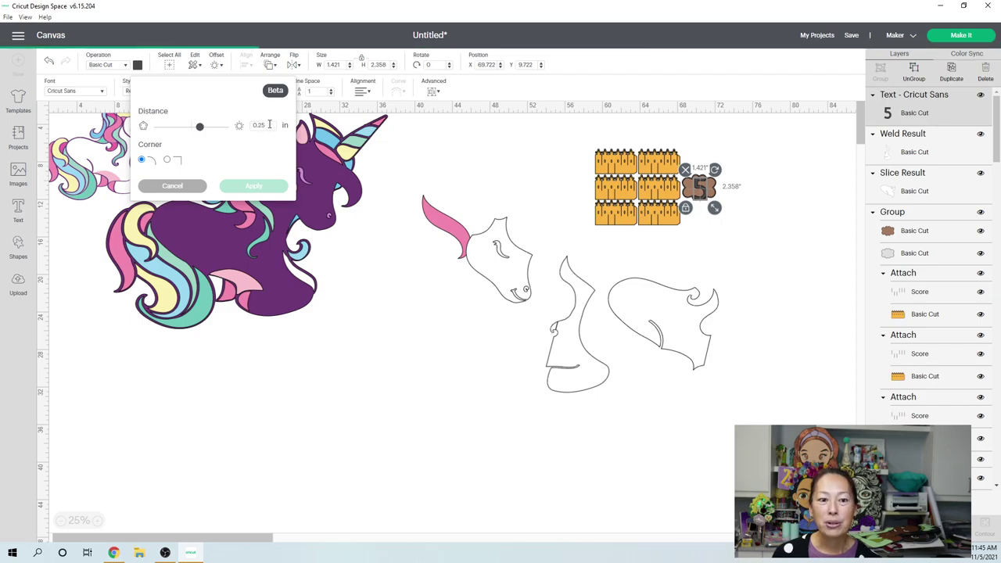
double_click(261, 125)
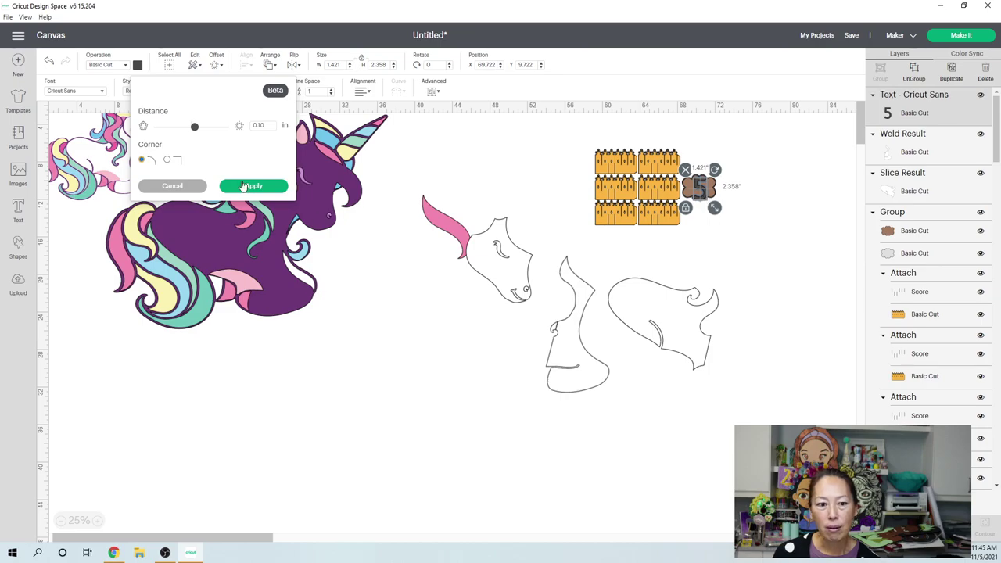
left_click(244, 186)
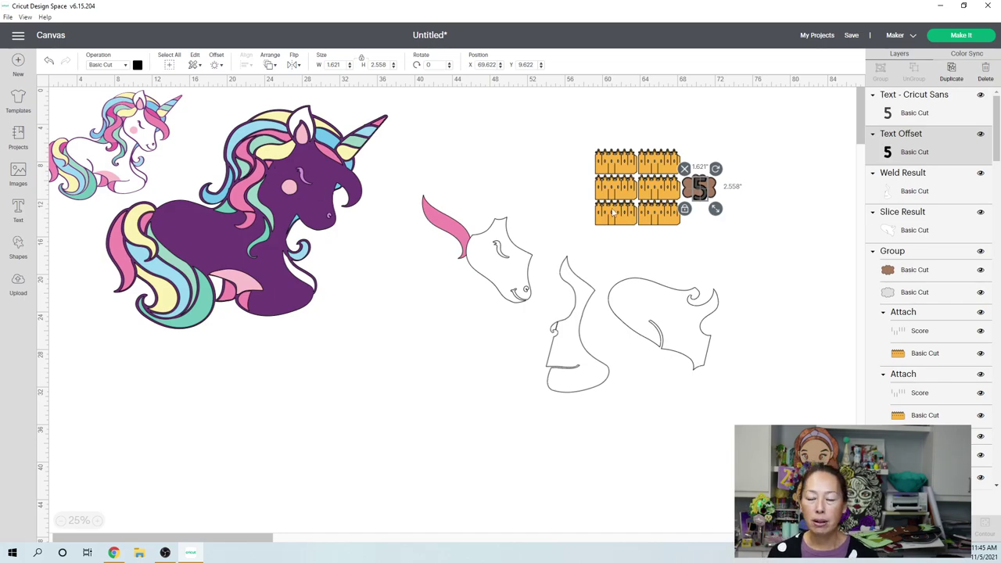
Color the number 5 and its offset layer white.
left_click(916, 116)
left_click(906, 153)
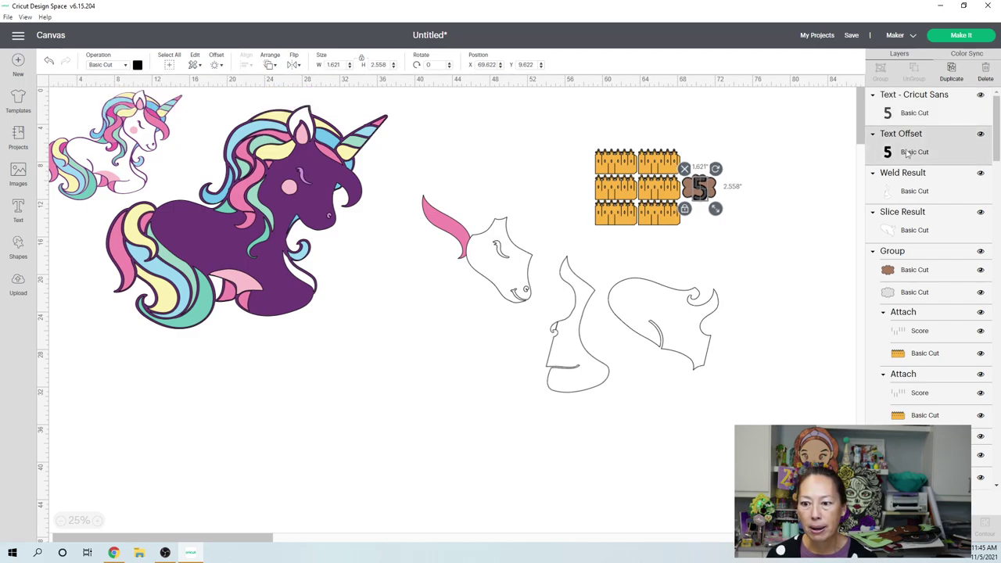
left_click(912, 117)
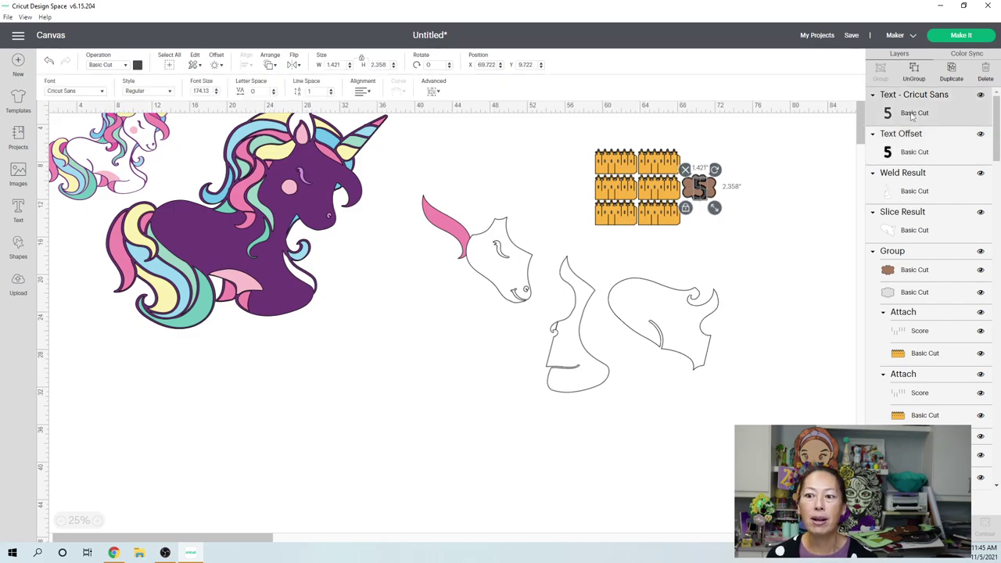
left_click(137, 67)
left_click(227, 114)
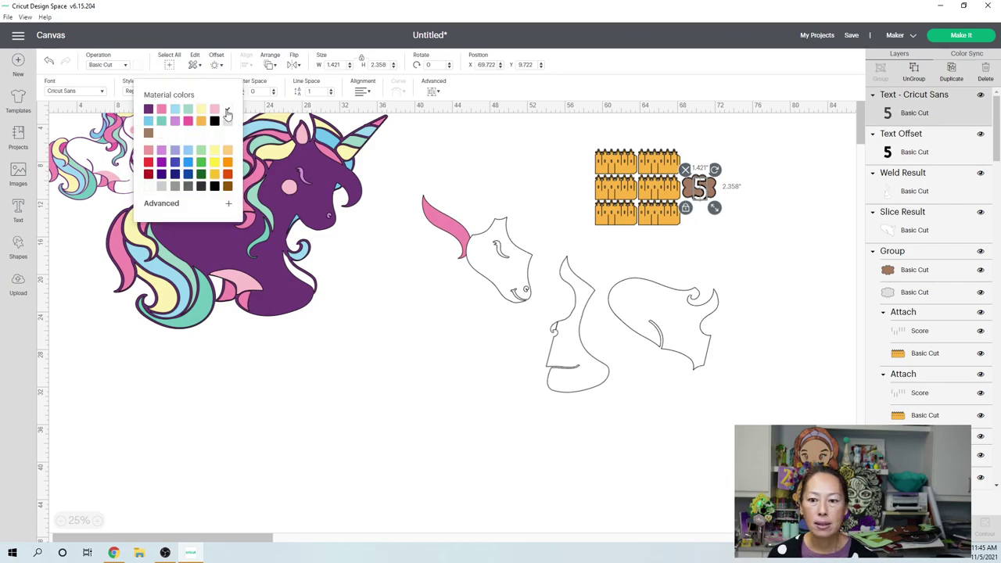
left_click(920, 152)
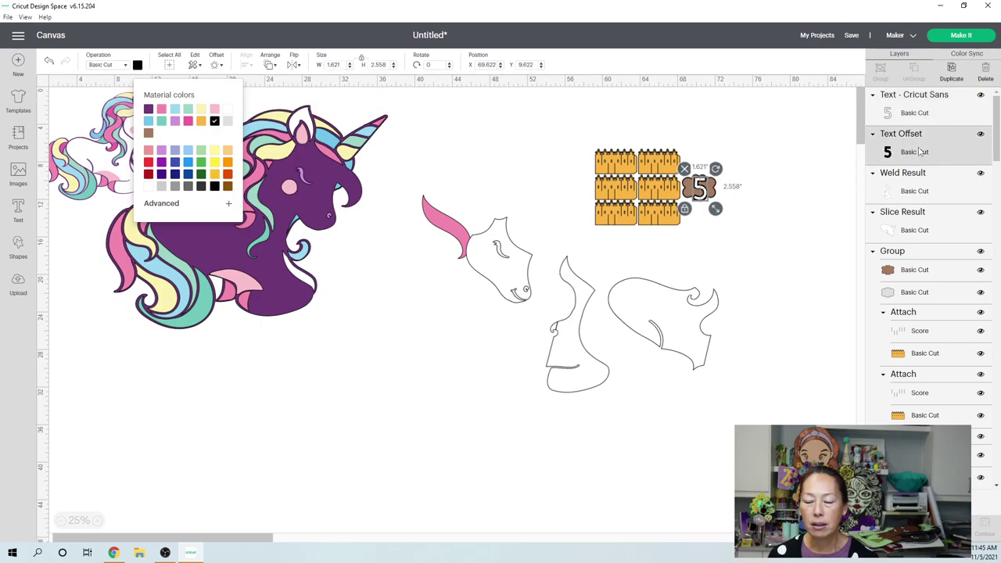
left_click(225, 110)
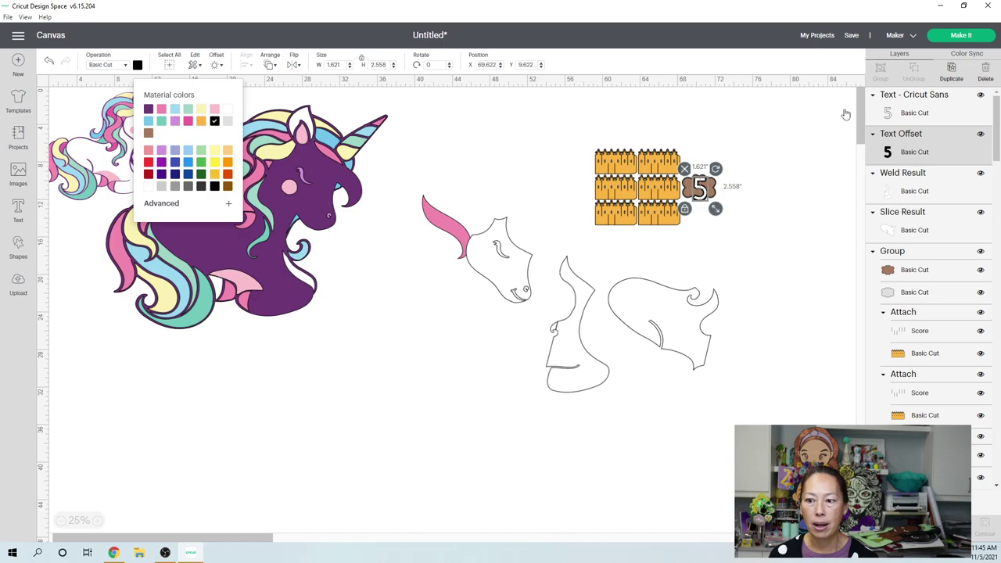
Color the number 5 light purple against its white offset.
left_click(913, 114)
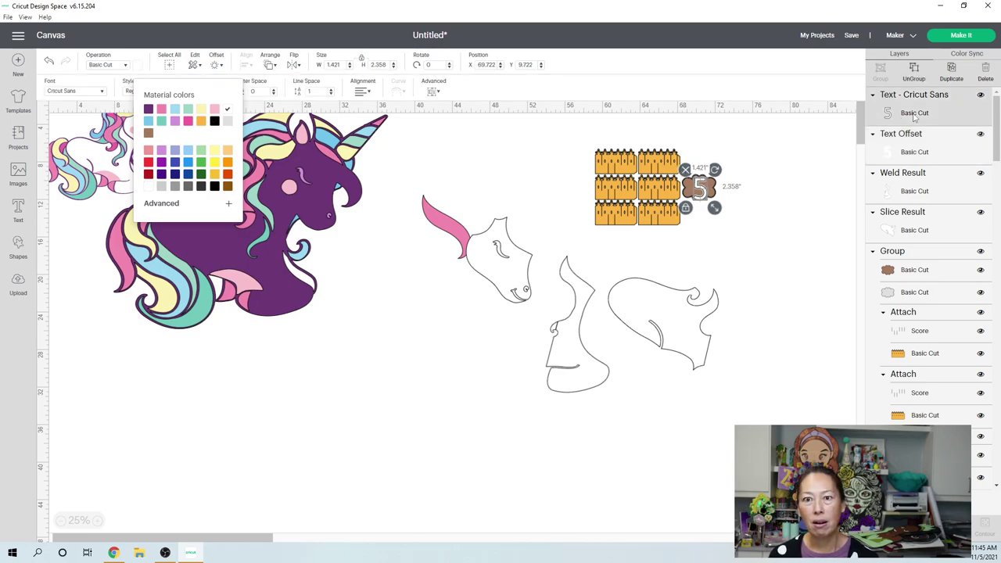
left_click(176, 122)
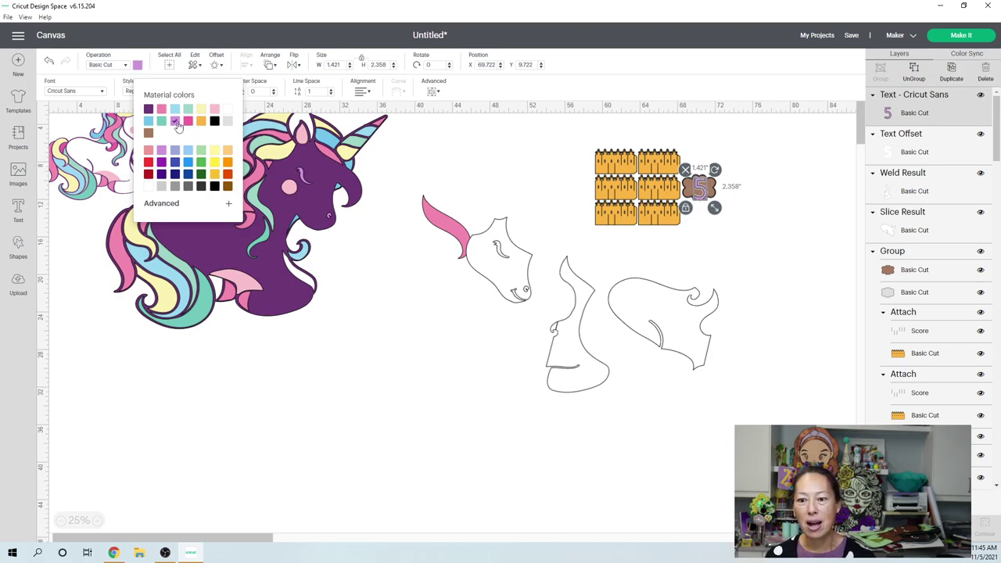
left_click(743, 225)
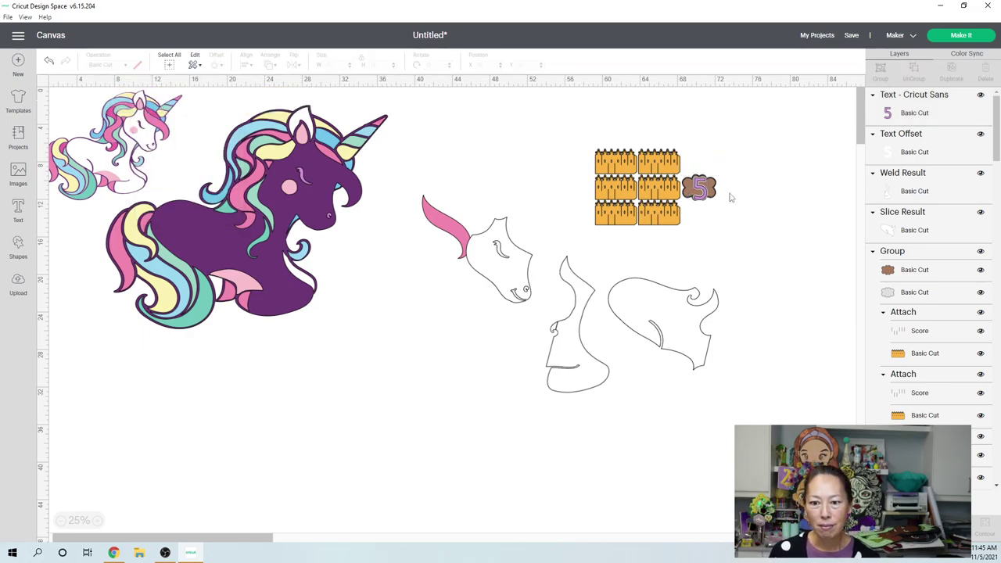
Recolor the rosette center's brown shape white and its light gray backing shape dark purple.
left_click(716, 187)
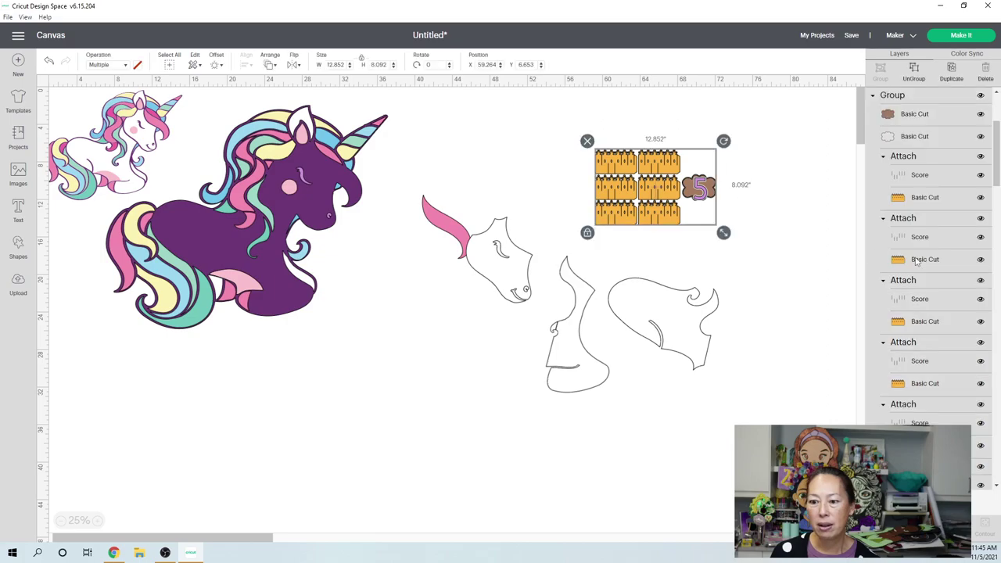
scroll(943, 225, "down", 5)
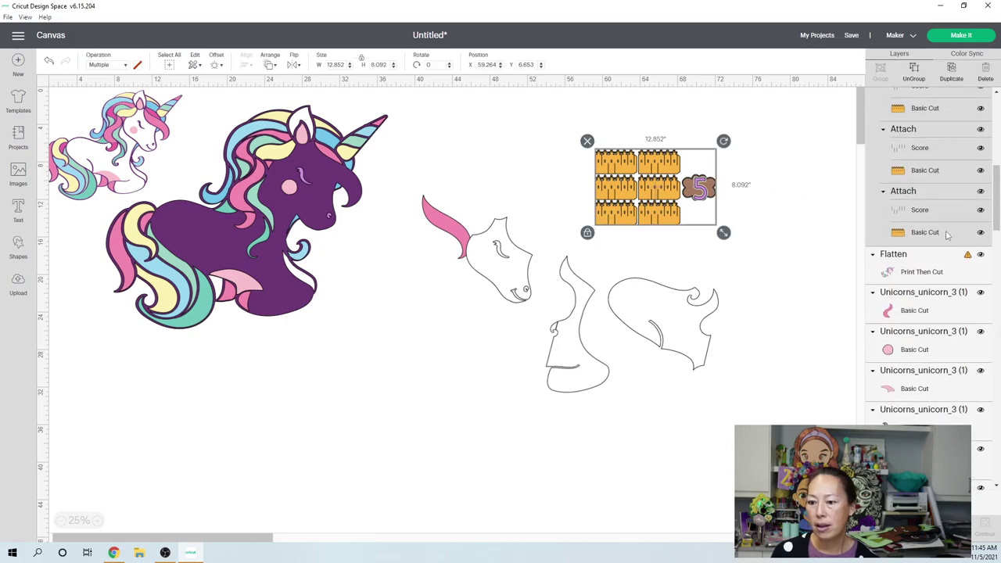
scroll(941, 228, "up", 6)
scroll(941, 229, "up", 3)
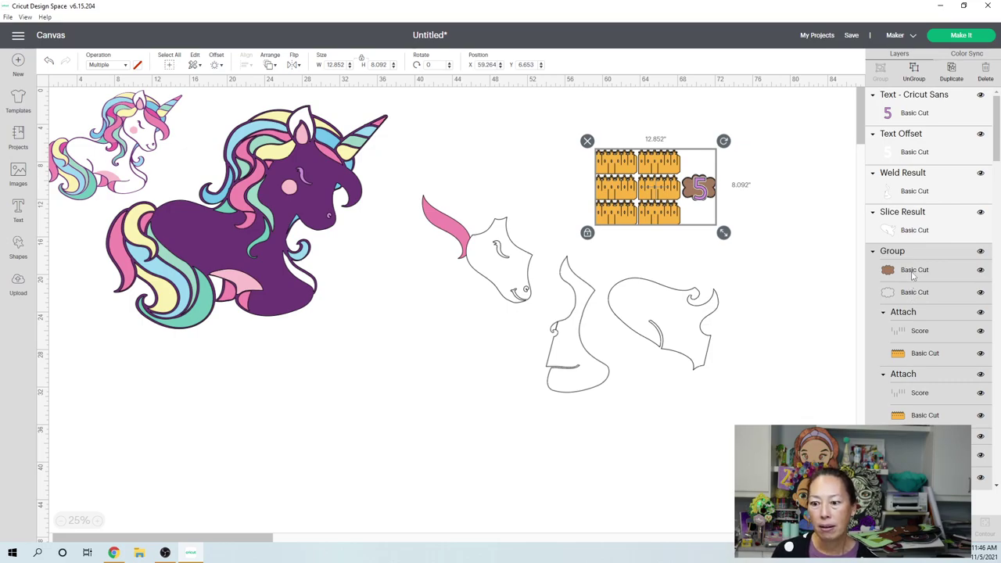
left_click(912, 271)
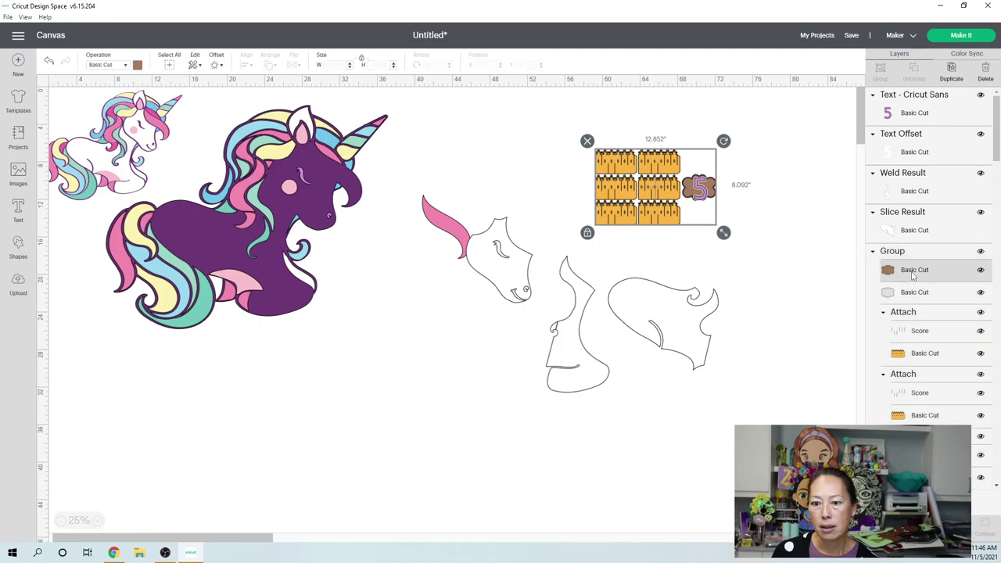
left_click(138, 65)
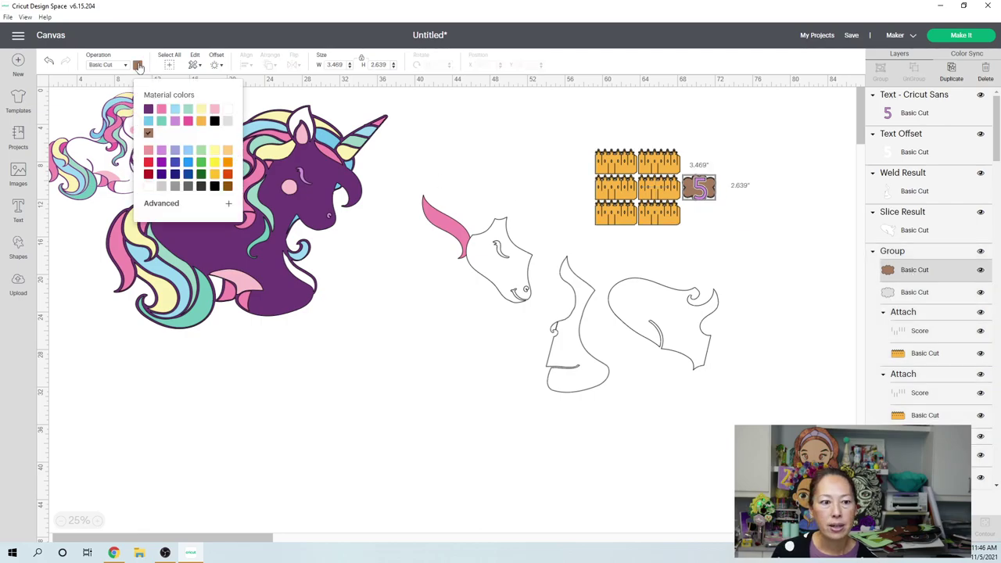
left_click(227, 111)
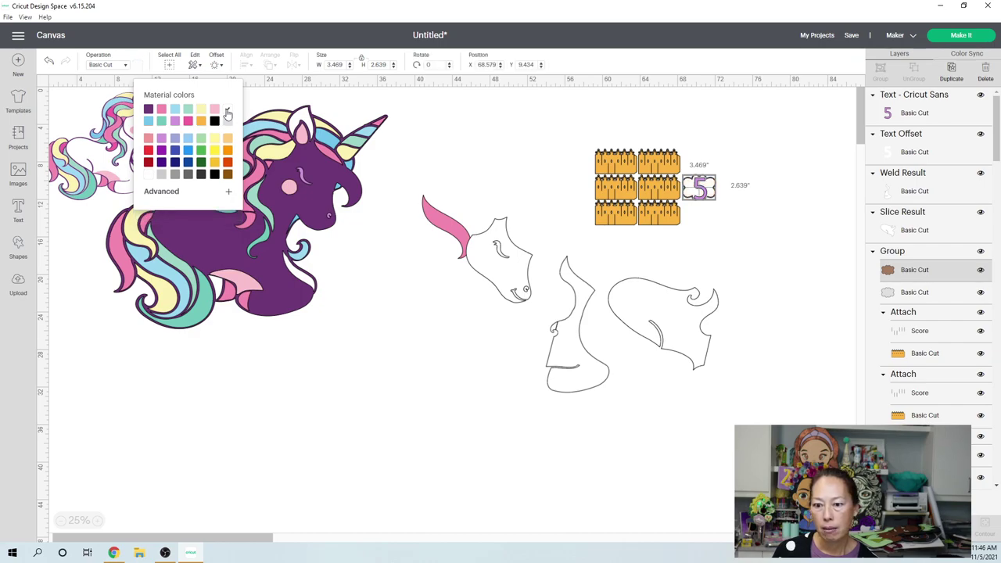
left_click(898, 293)
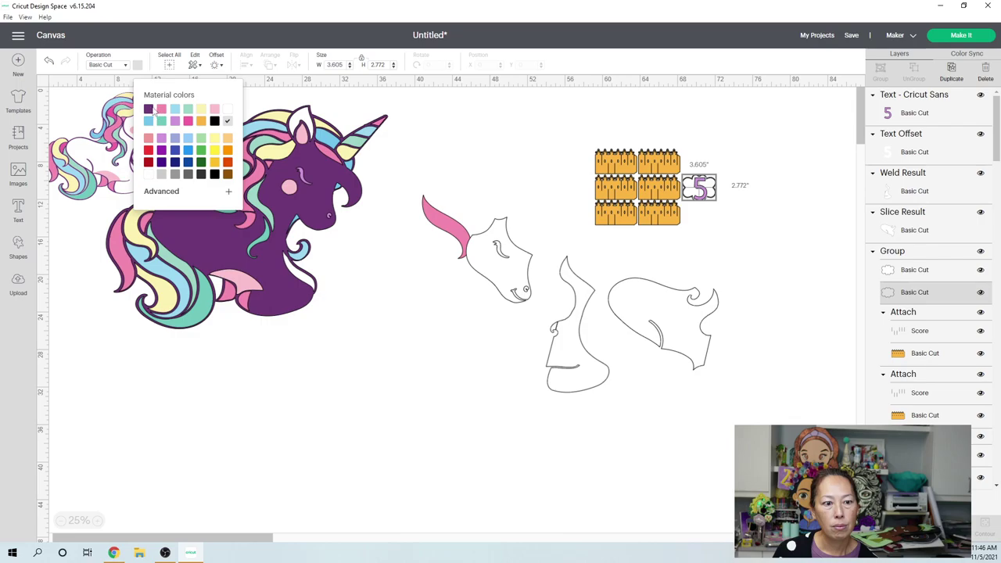
left_click(149, 109)
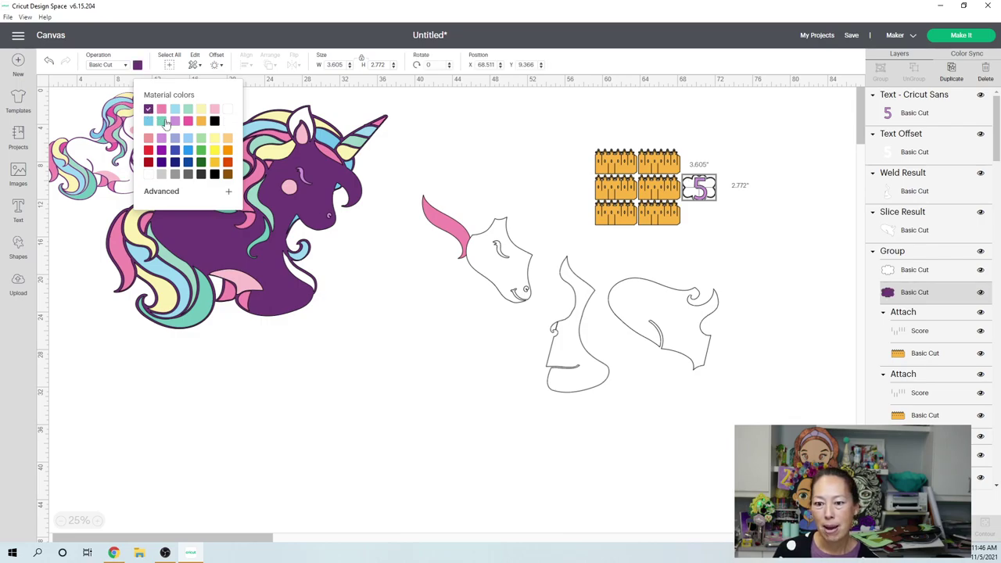
left_click(750, 257)
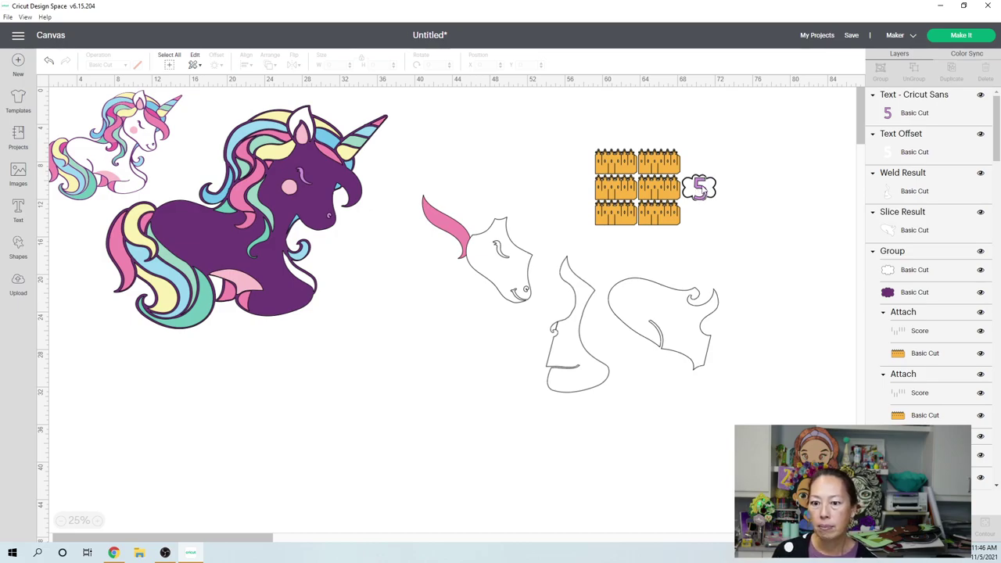
Color the number 5's offset light purple and the number 5 itself white.
left_click(899, 152)
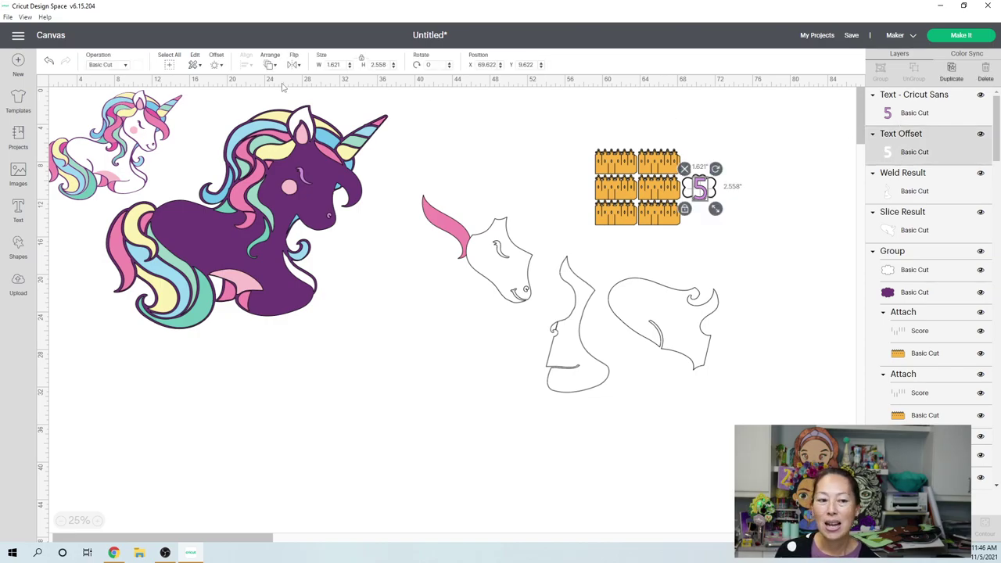
left_click(137, 68)
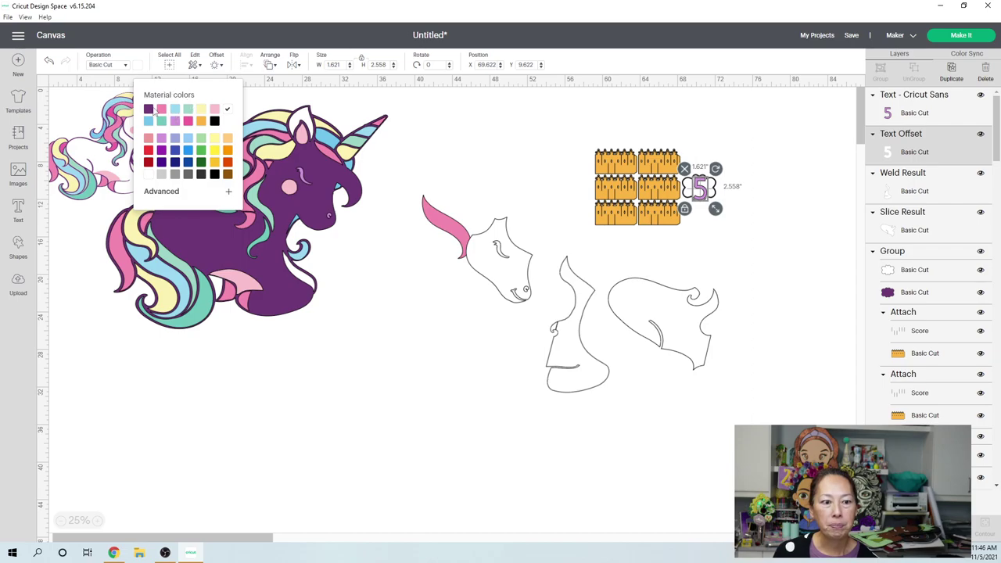
left_click(175, 121)
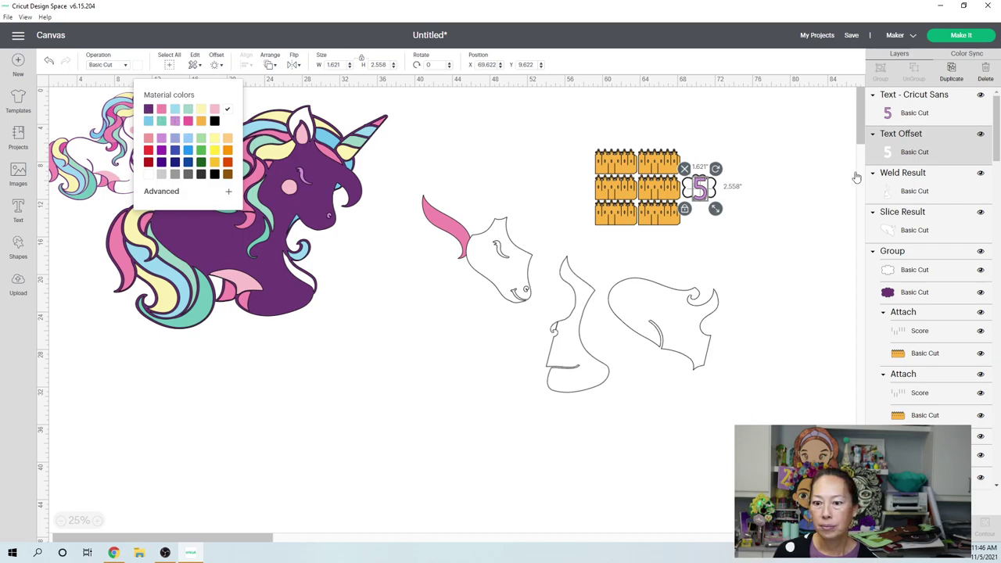
left_click(920, 113)
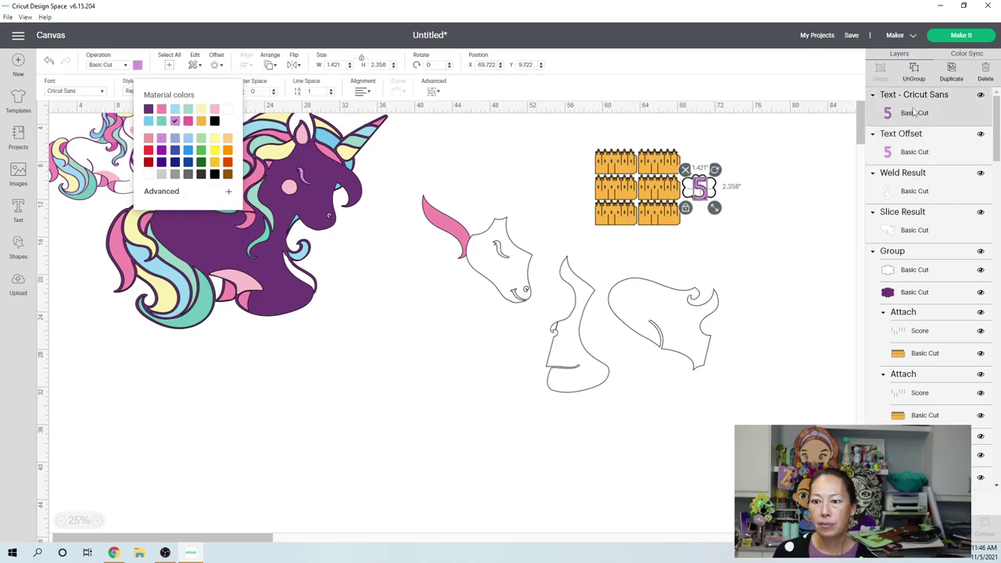
left_click(227, 110)
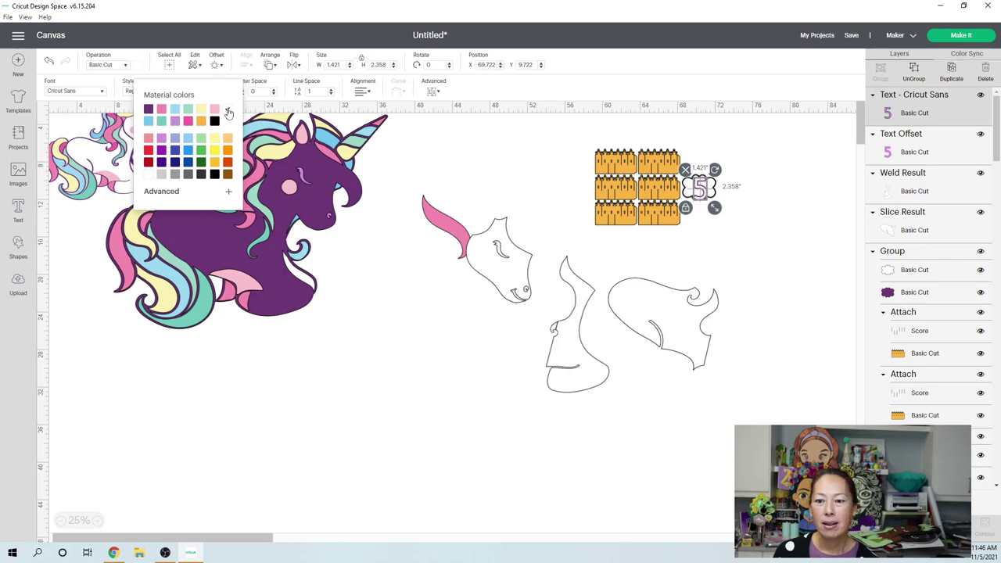
left_click(738, 240)
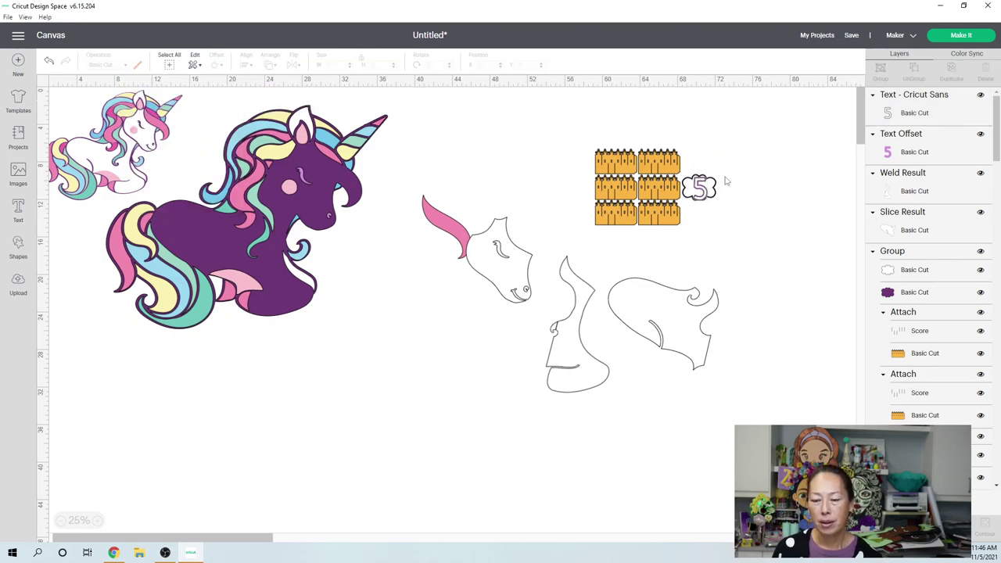
Recolor the bottom orange rosette strip in the column nearest the number 5 dark purple.
left_click(643, 168)
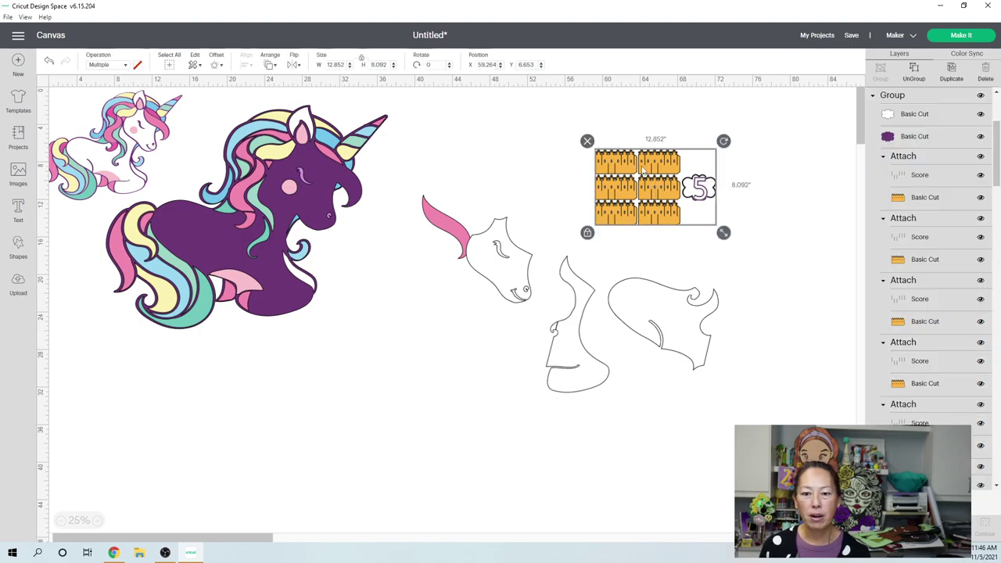
left_click(943, 200)
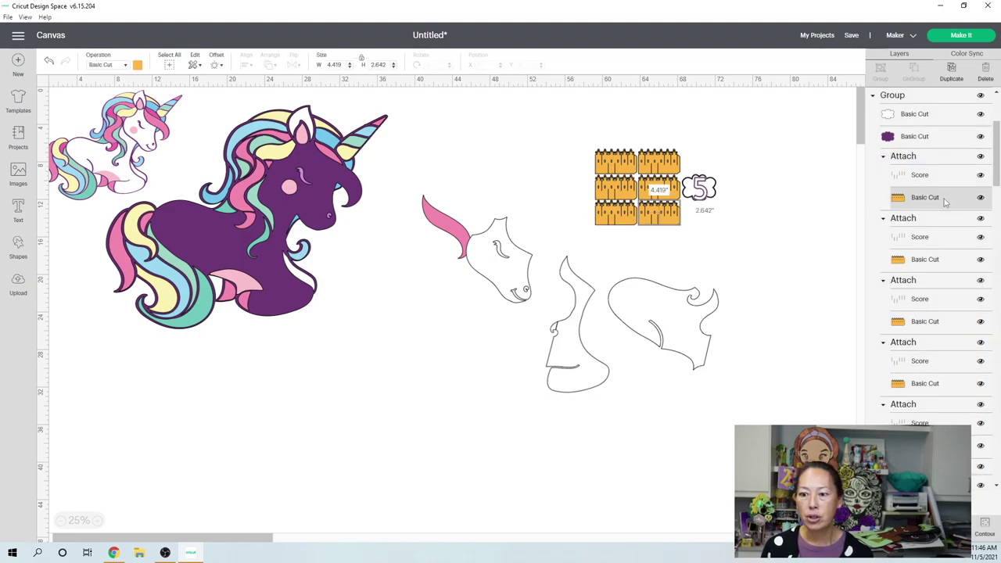
left_click(138, 65)
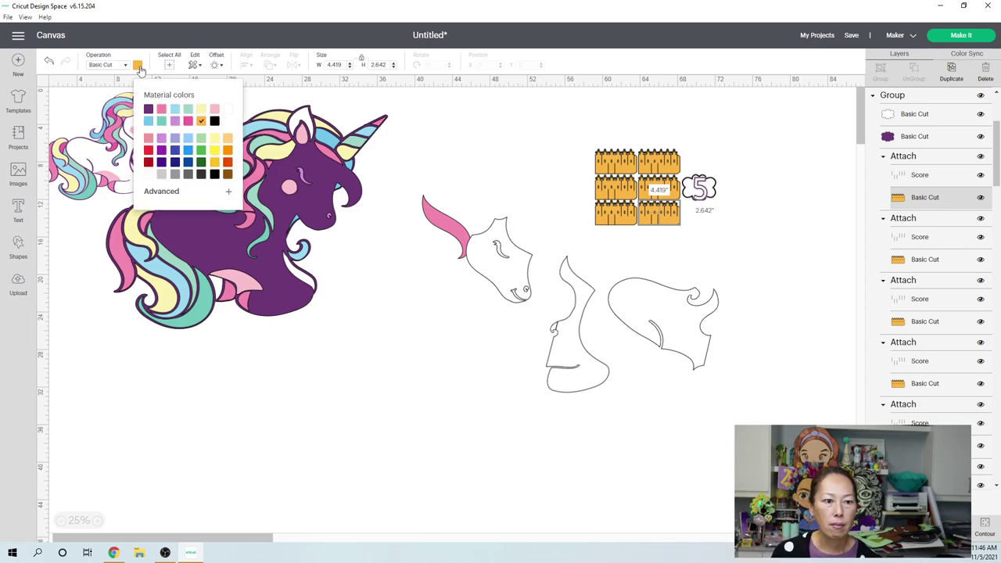
left_click(149, 109)
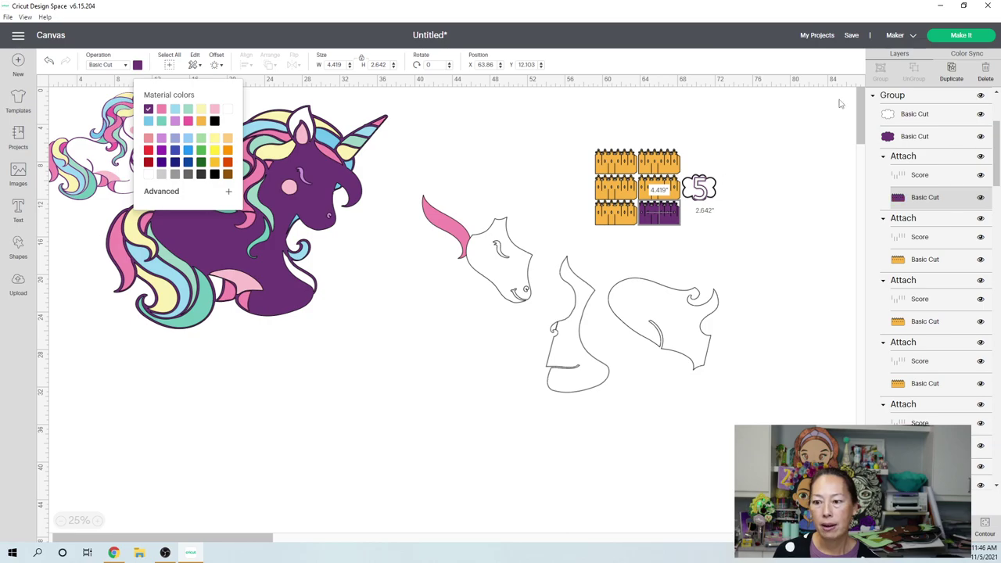
left_click(769, 315)
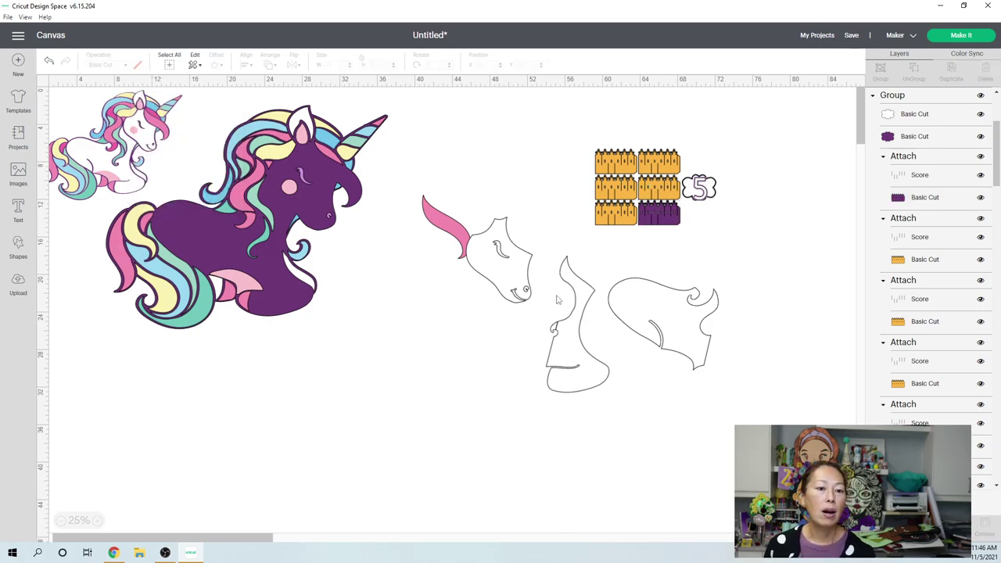
Move the dark purple silhouette from behind the unicorn to empty canvas below, at about X 5.9, Y 26.
left_click_drag(266, 286, 440, 448)
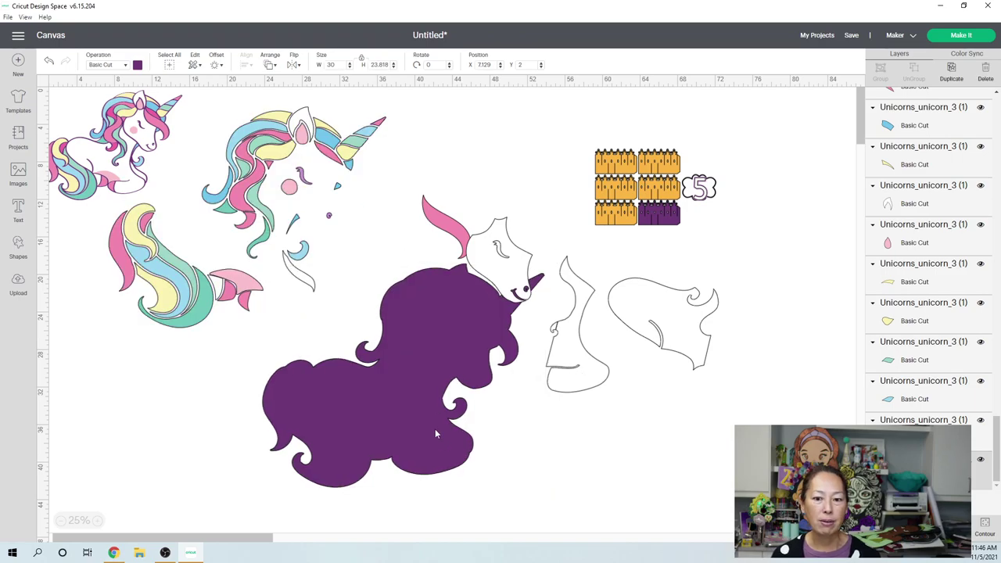
left_click_drag(472, 319, 304, 389)
scroll(303, 384, "down", 5)
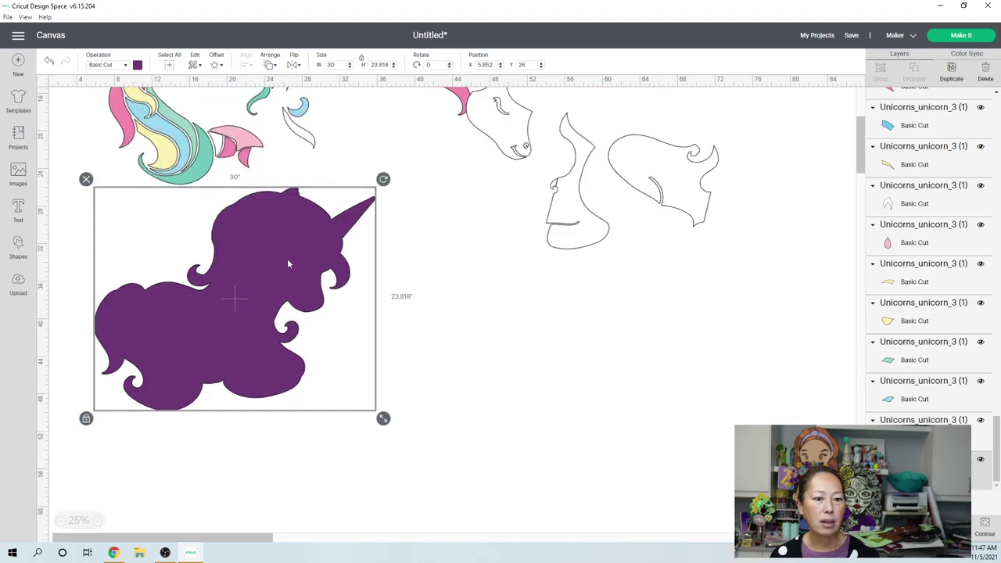
left_click_drag(283, 265, 280, 286)
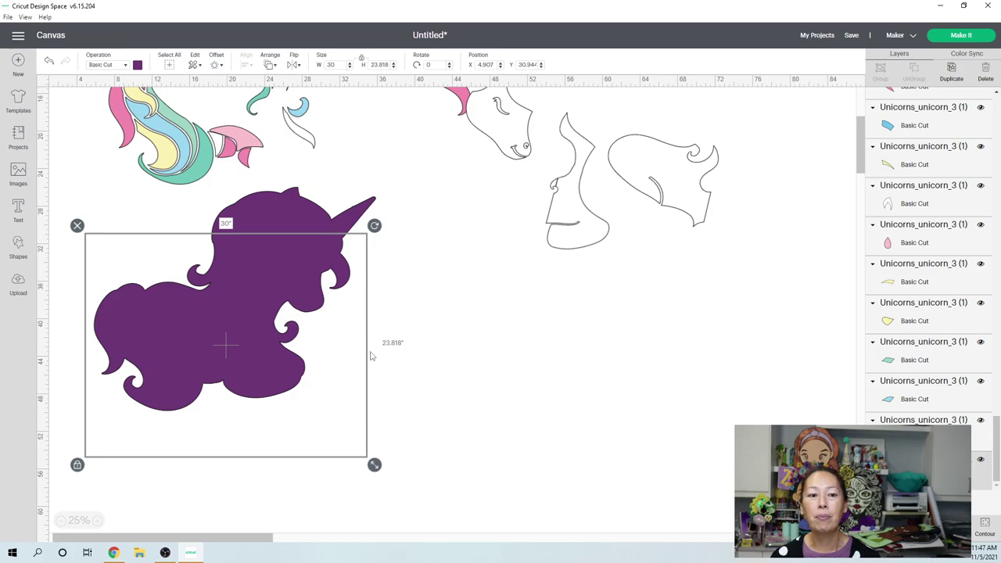
left_click(502, 246)
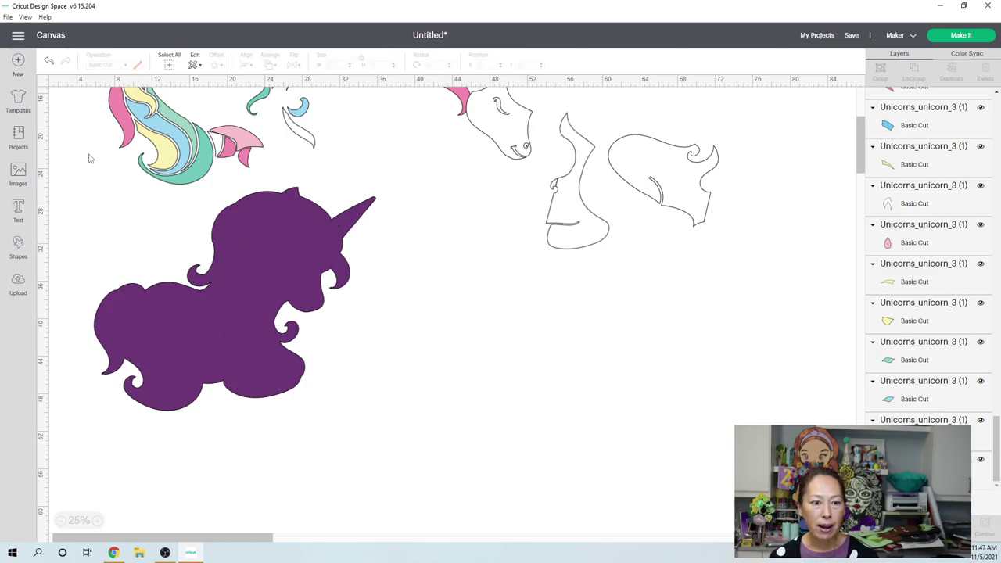
Move the tail and pink body pieces out beside the white outline pieces and shift the purple silhouette to about X 3.4, Y 25.4.
left_click_drag(83, 116, 363, 141)
left_click_drag(210, 119, 792, 234)
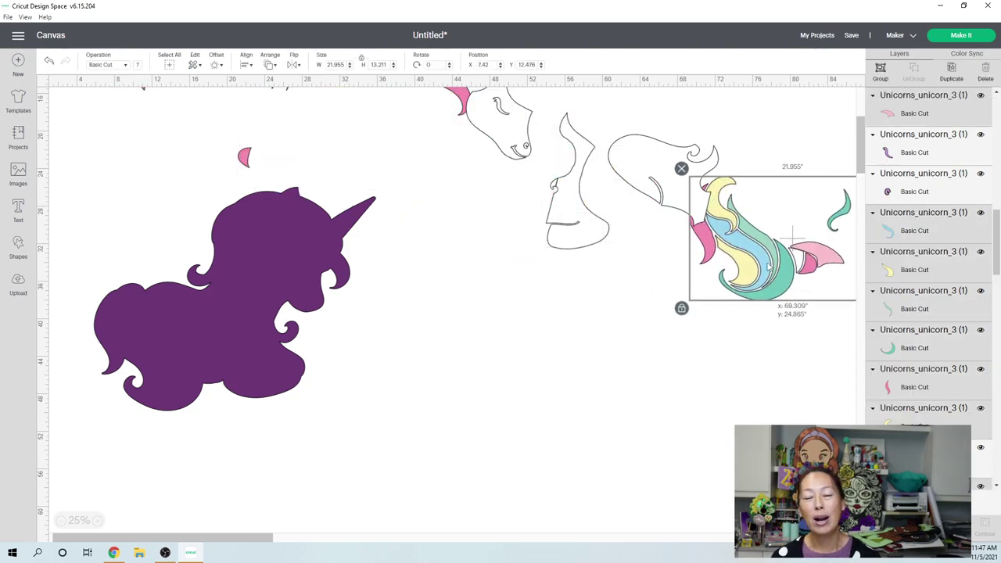
left_click(244, 160)
left_click_drag(244, 160, 774, 164)
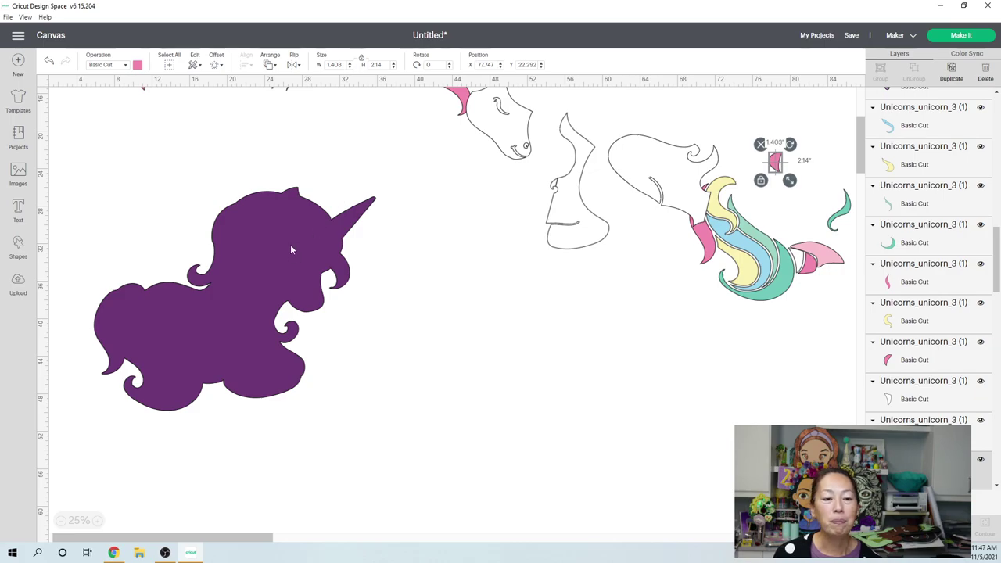
left_click(279, 211)
left_click_drag(278, 211, 255, 206)
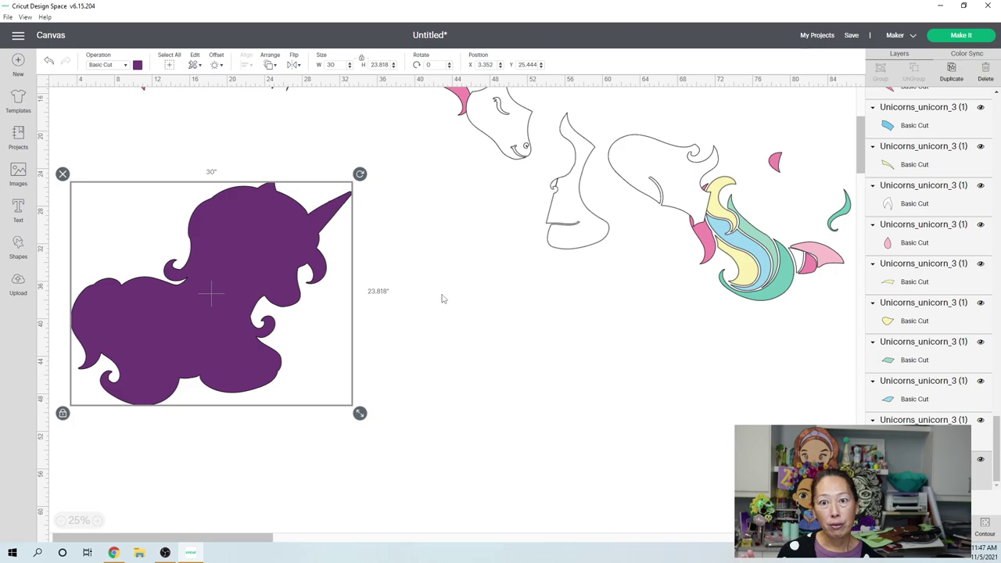
Find the uploaded 3X3 11 Inch Squares grid among the uploaded images and add it to the canvas.
left_click(19, 281)
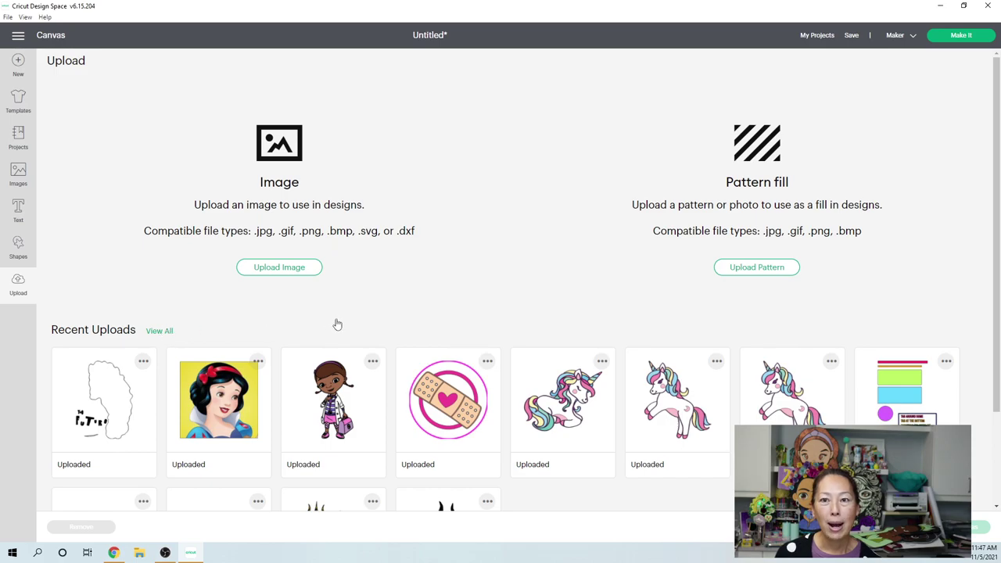
left_click(338, 323)
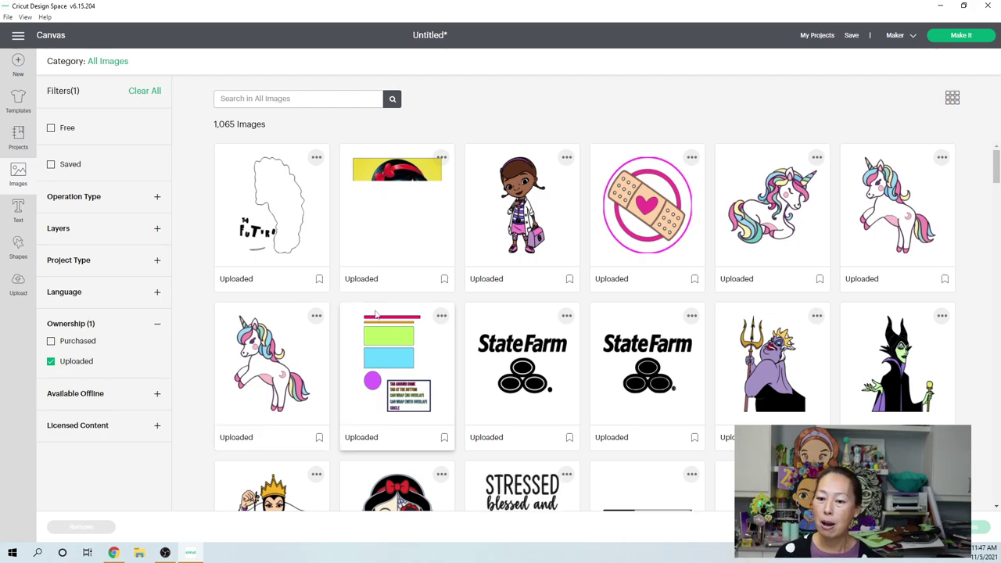
scroll(375, 313, "down", 8)
scroll(375, 314, "up", 5)
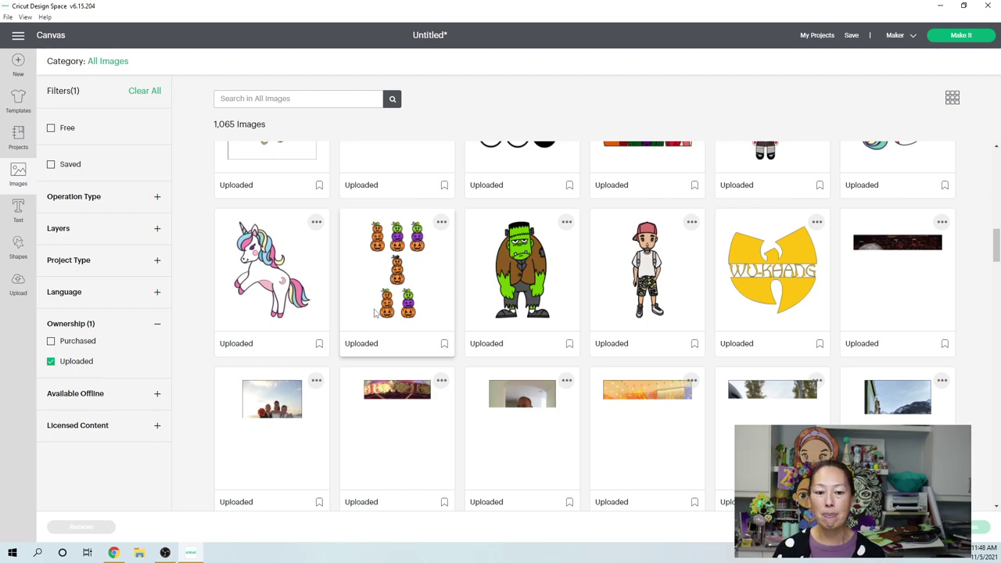
scroll(374, 313, "down", 2)
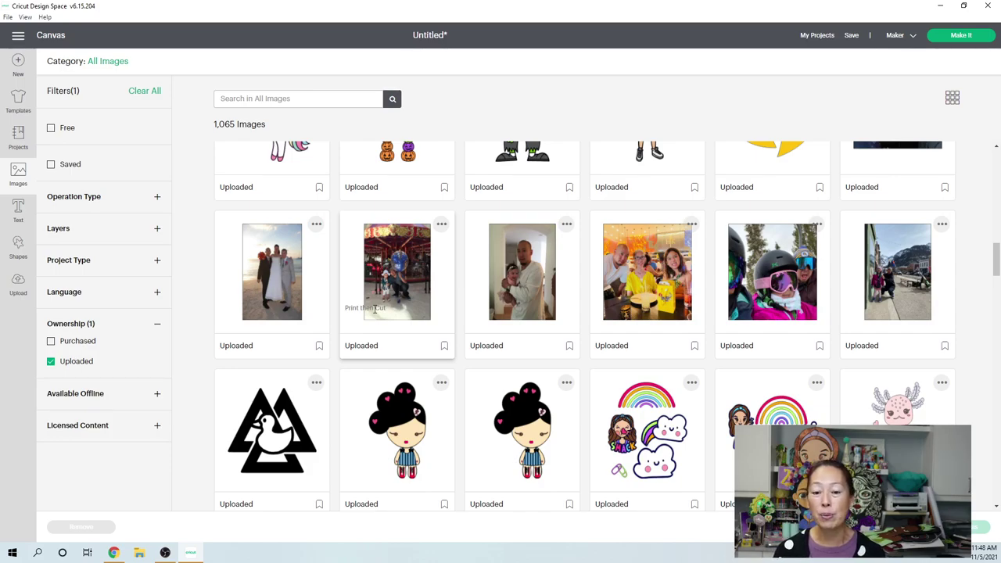
scroll(374, 309, "down", 5)
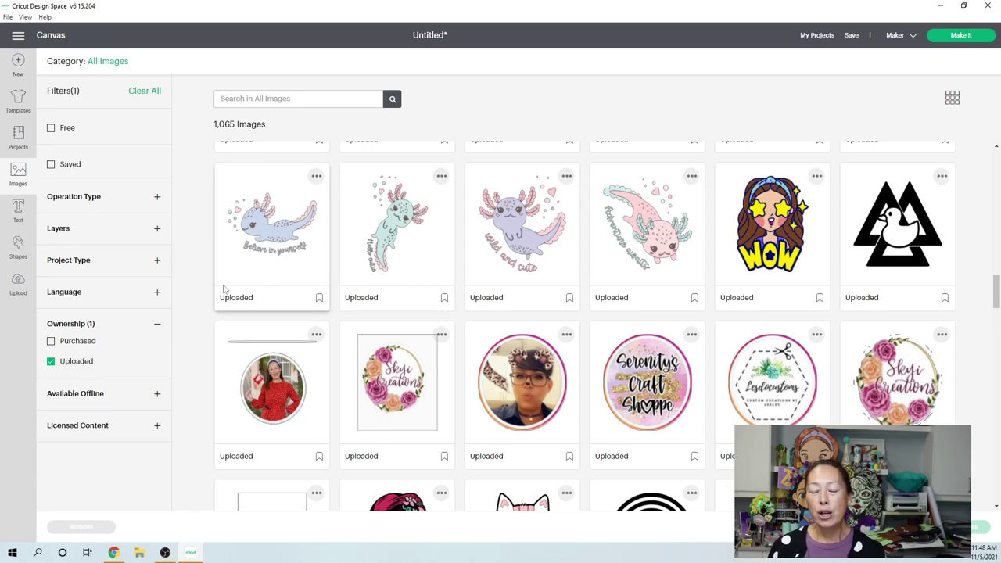
scroll(304, 273, "down", 2)
scroll(401, 298, "down", 4)
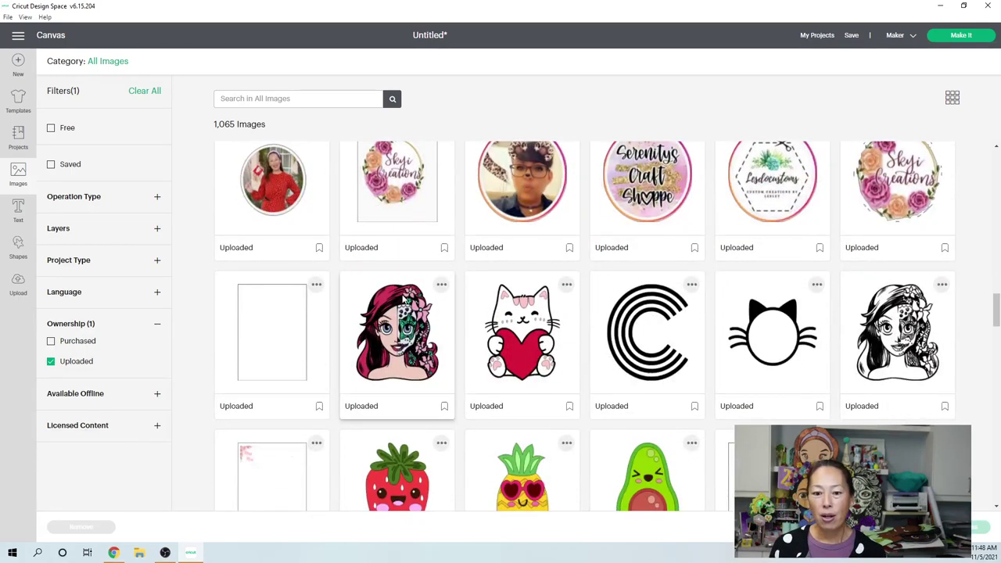
scroll(402, 298, "down", 15)
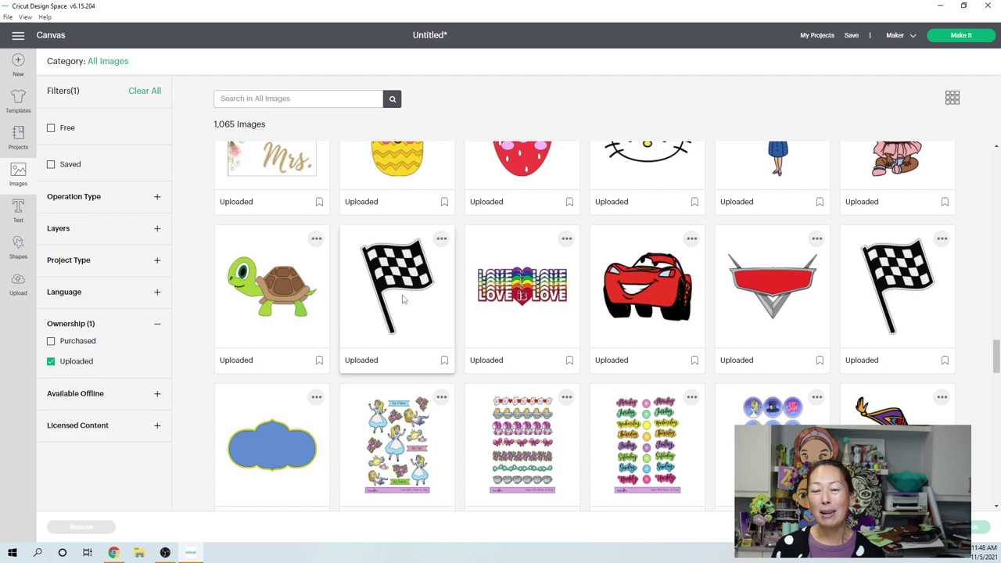
scroll(400, 298, "down", 2)
scroll(400, 298, "down", 6)
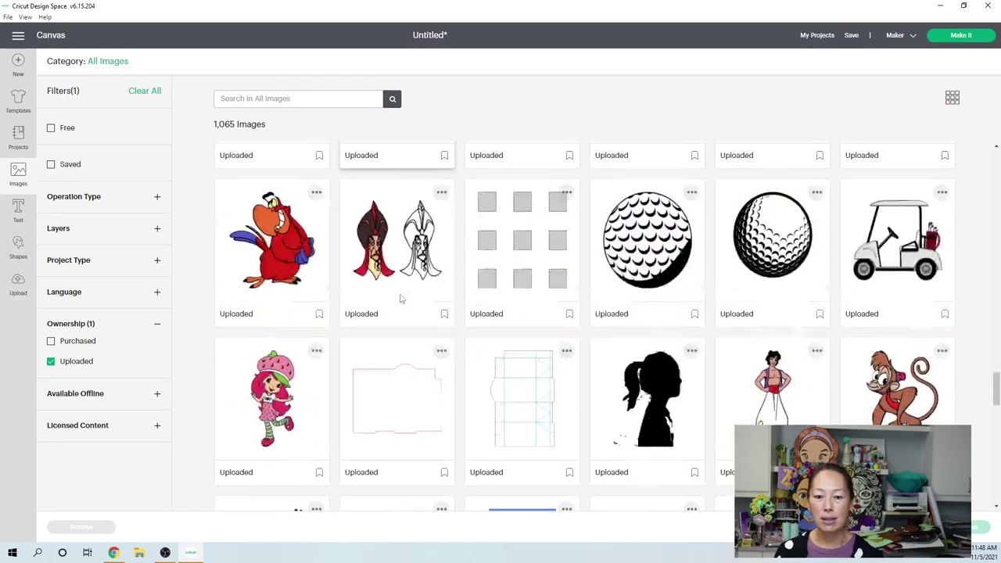
scroll(401, 298, "down", 2)
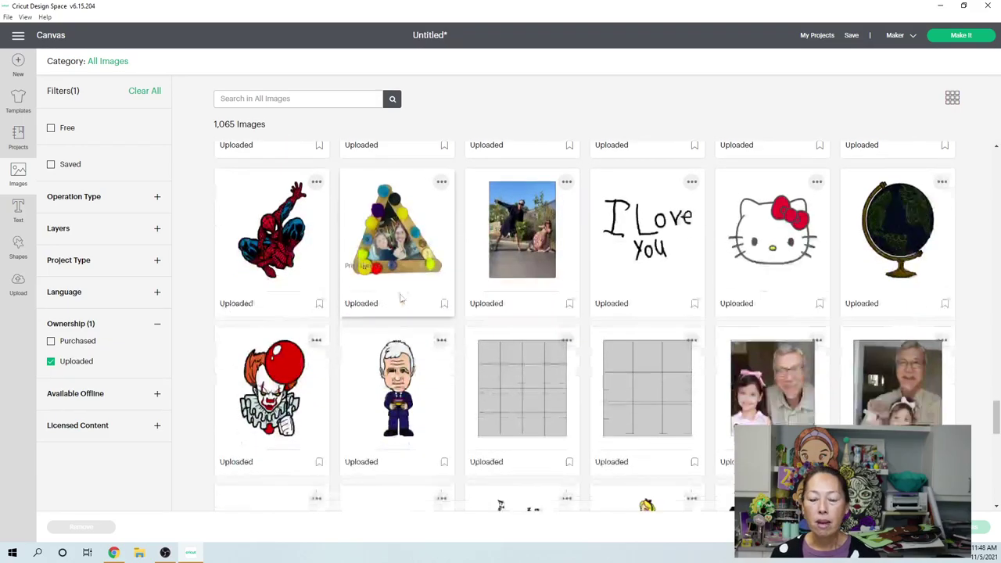
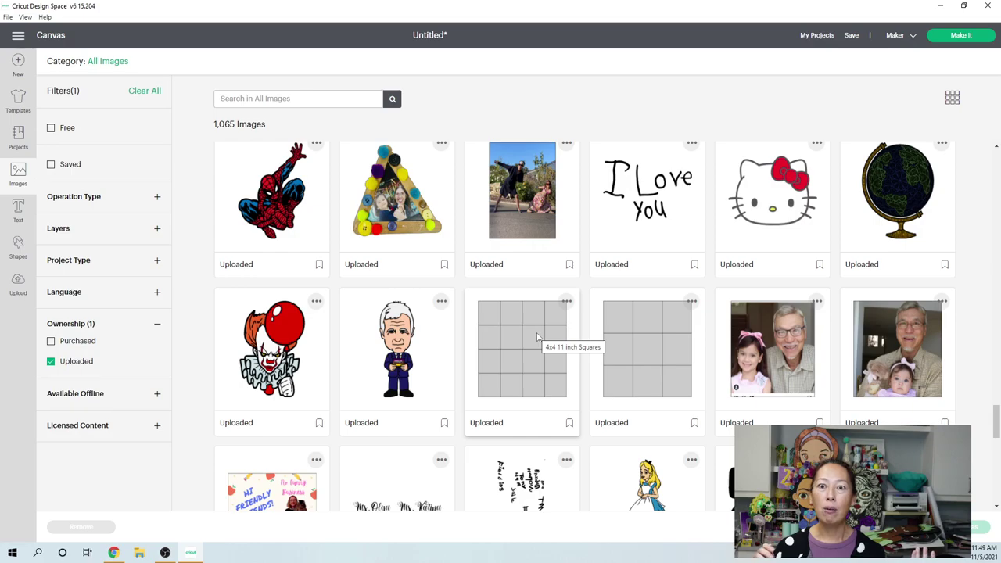
left_click(671, 342)
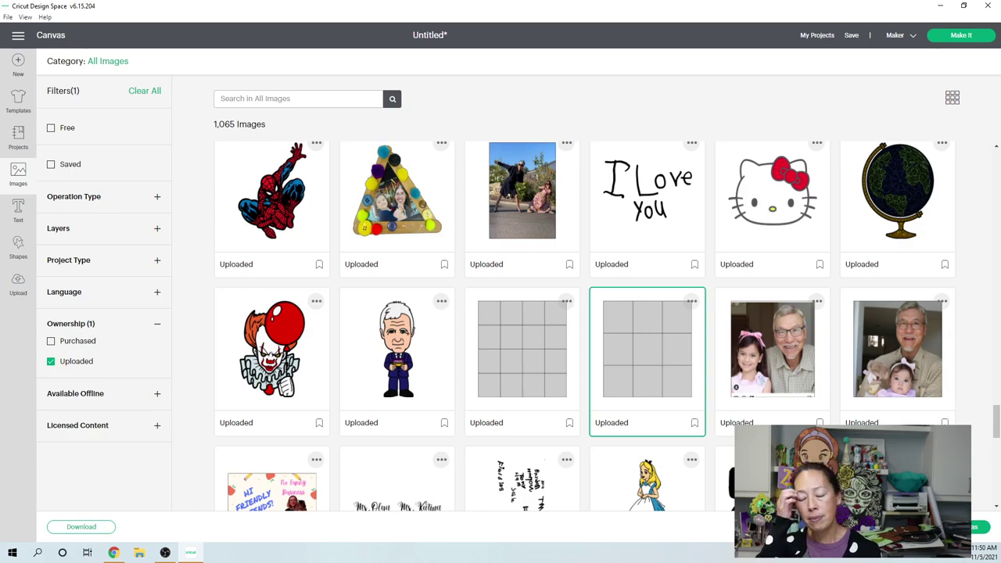
left_click(979, 526)
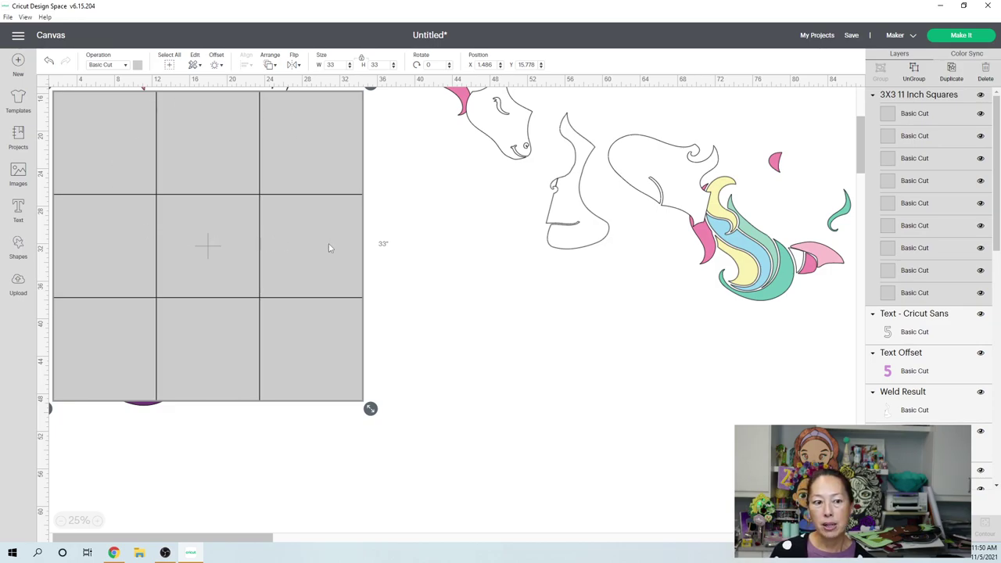
Position the 3X3 square grid at X 2, Y 16 and ungroup it into separate squares.
scroll(329, 247, "up", 1)
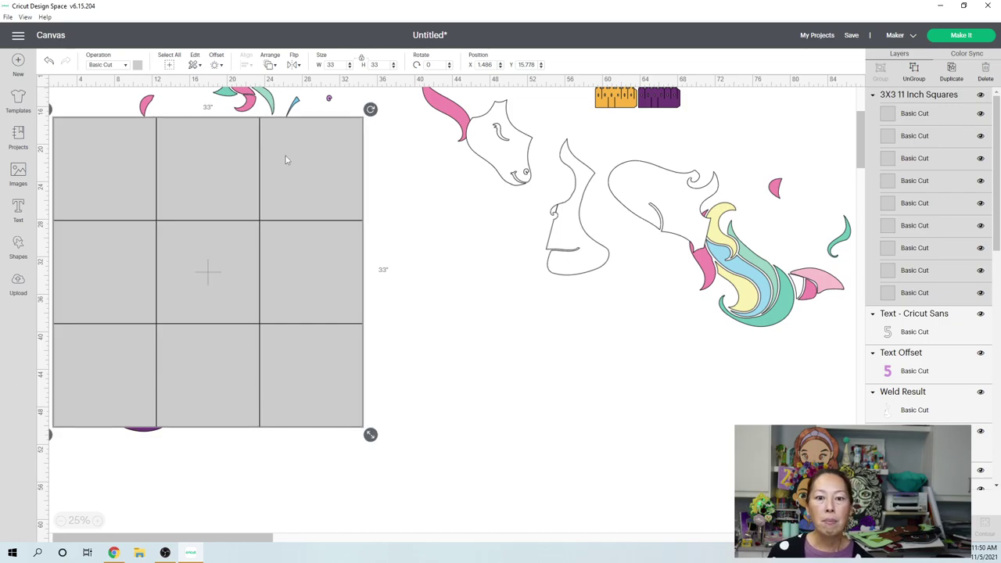
left_click(485, 66)
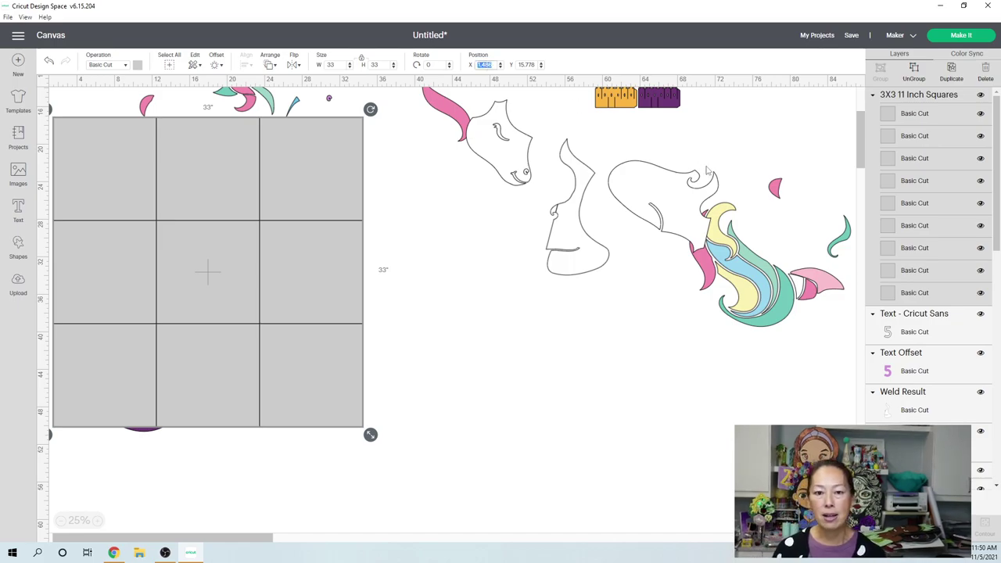
type("2")
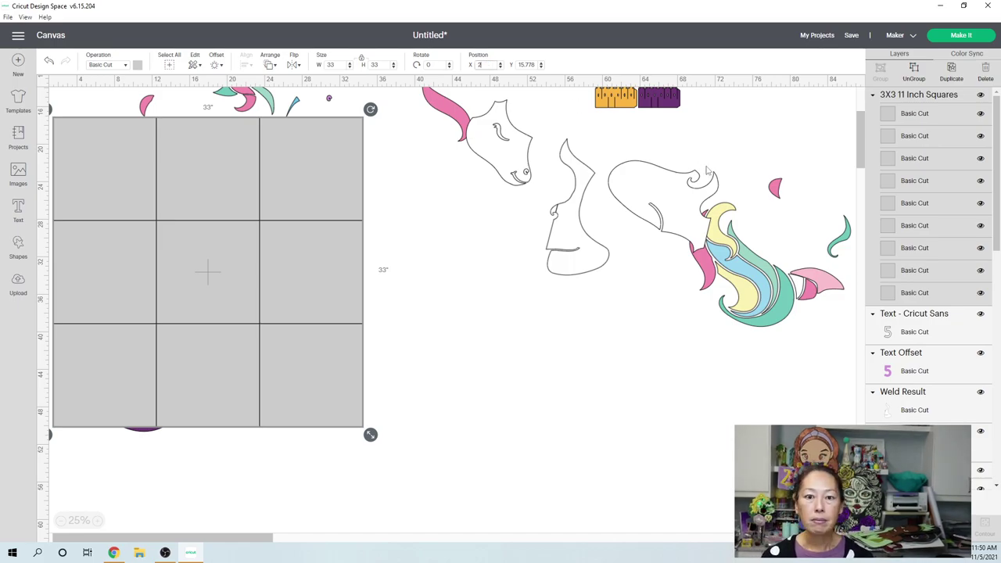
key("Tab")
type("16")
key("Return")
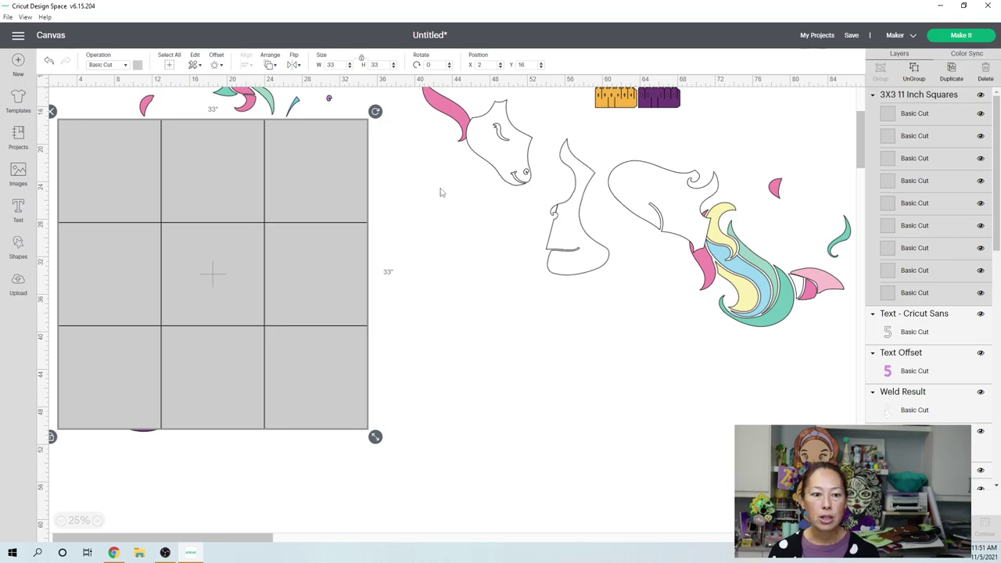
left_click(915, 69)
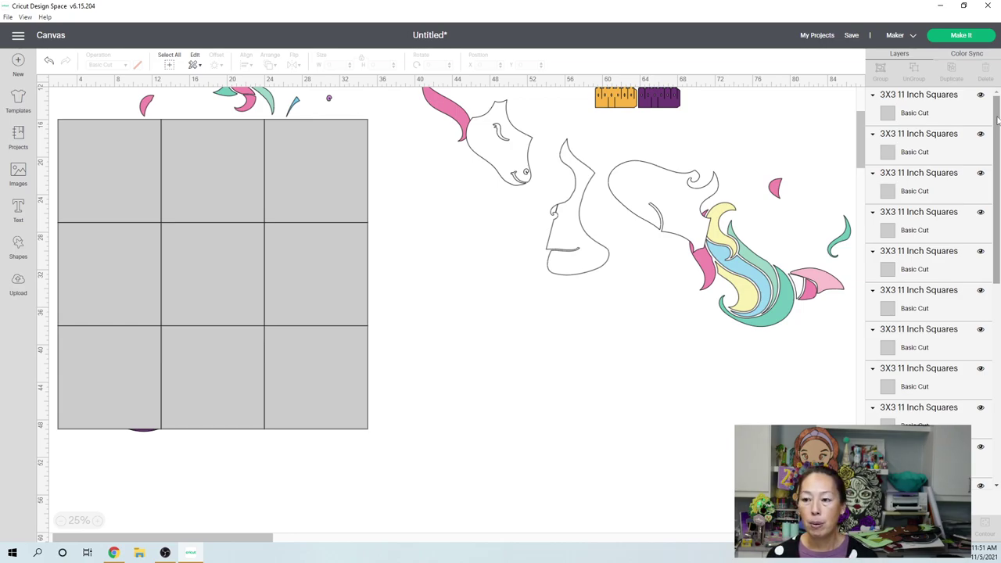
Bring the dark purple unicorn silhouette hidden behind the grid squares to the front.
left_click_drag(997, 119, 997, 438)
left_click_drag(996, 395, 995, 457)
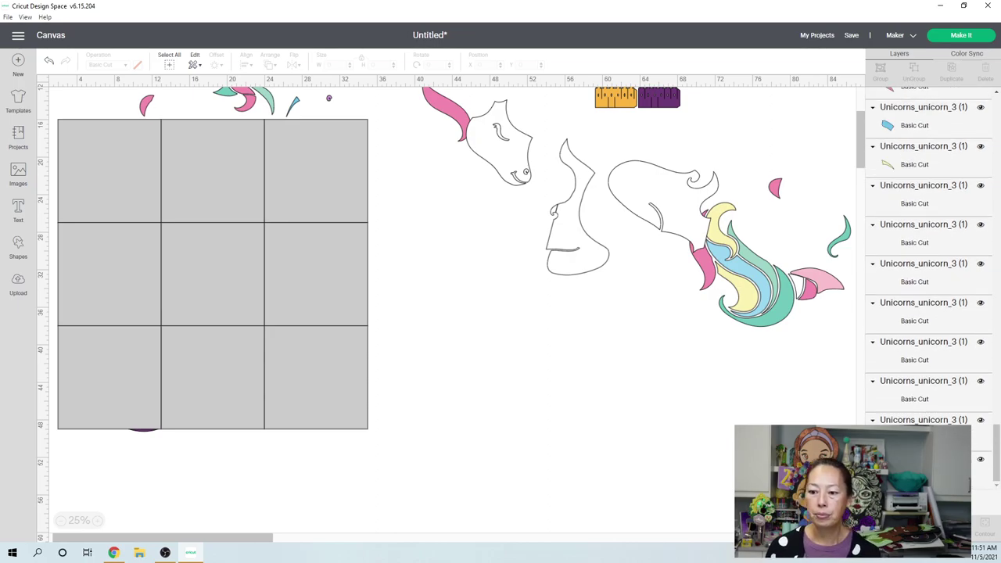
left_click(211, 319)
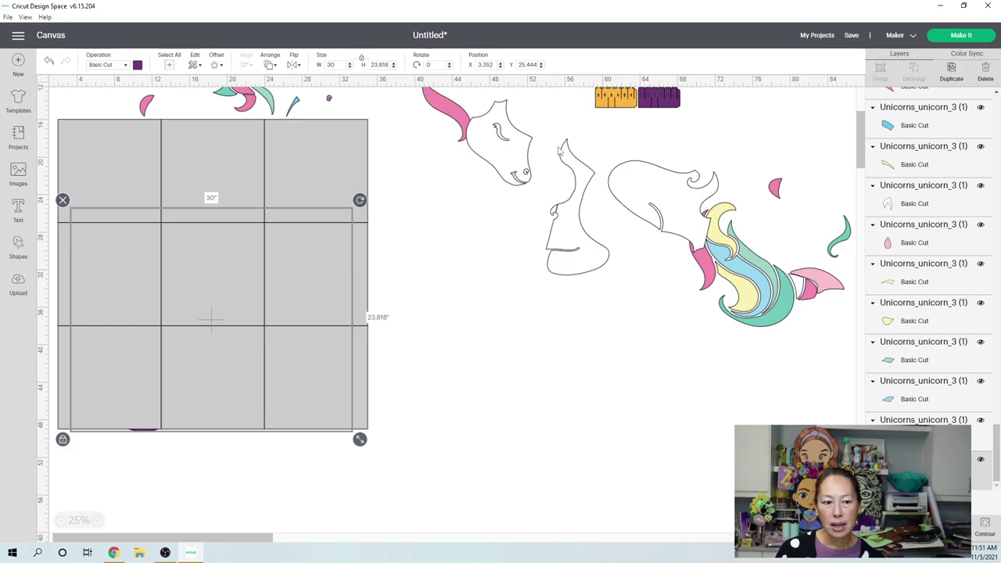
left_click(270, 66)
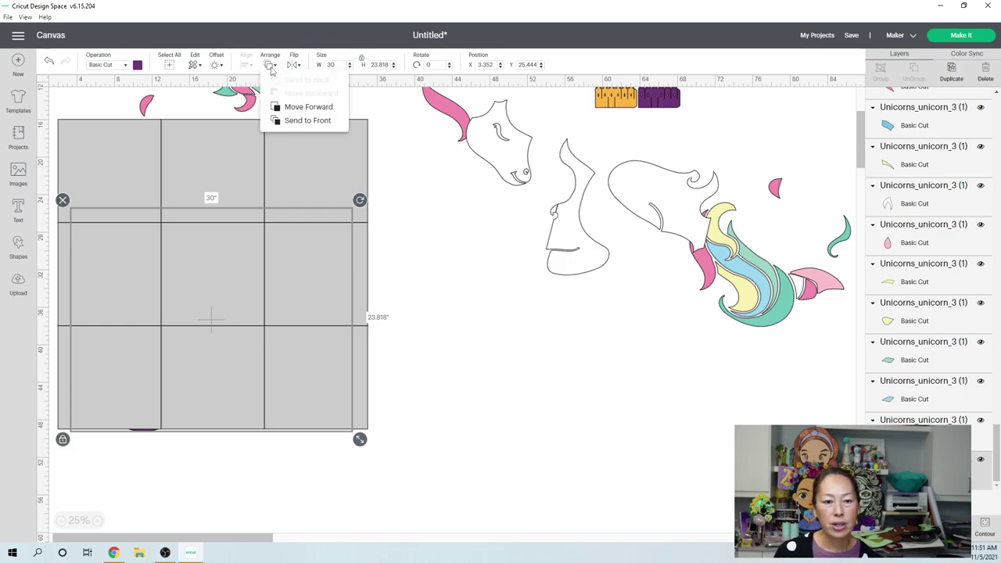
left_click(282, 120)
Move the purple silhouette onto the grid with its tail at the left edge, at about X 1.9, Y 21.6.
left_click_drag(281, 264, 281, 205)
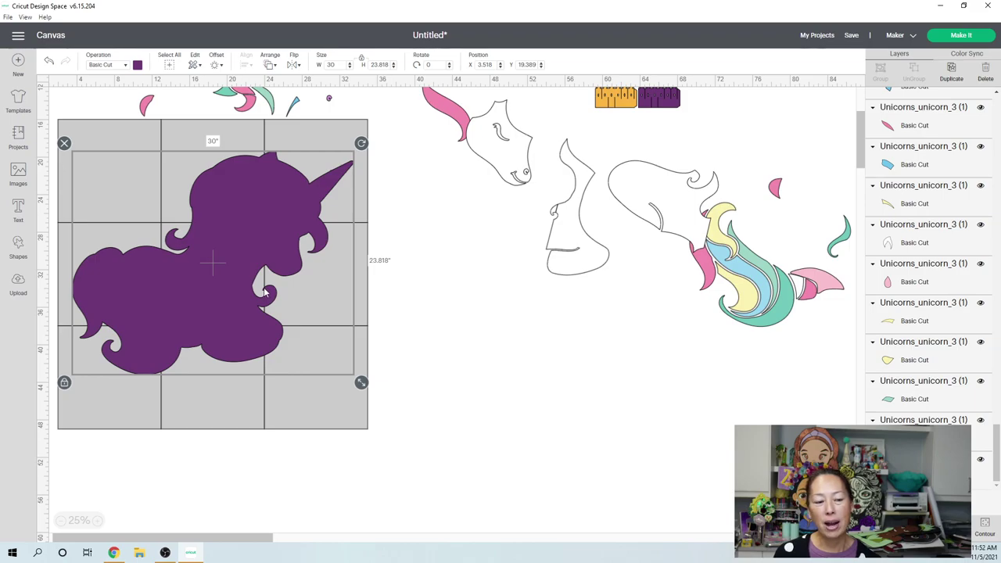
left_click_drag(256, 224, 242, 223)
left_click(434, 389)
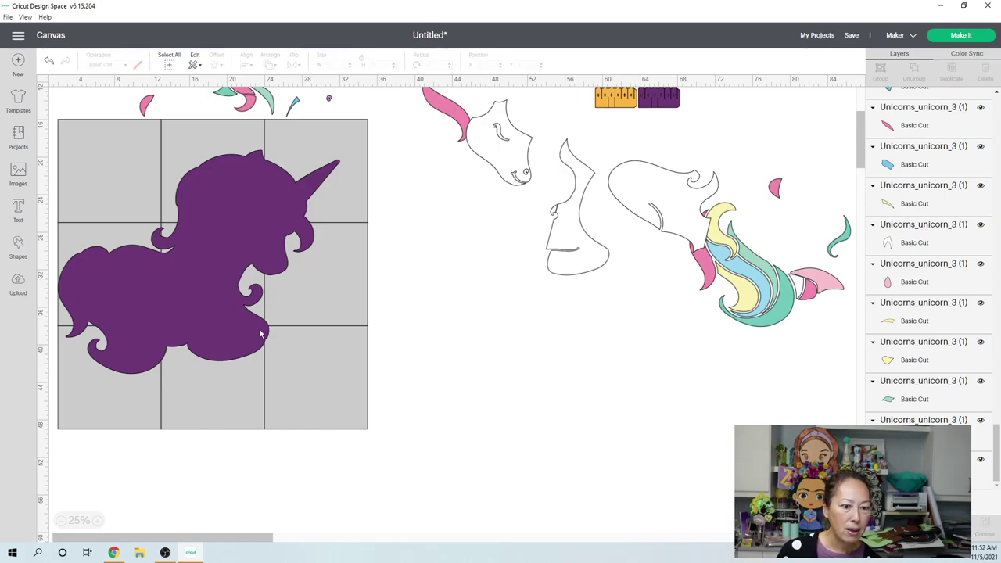
left_click_drag(245, 333, 252, 360)
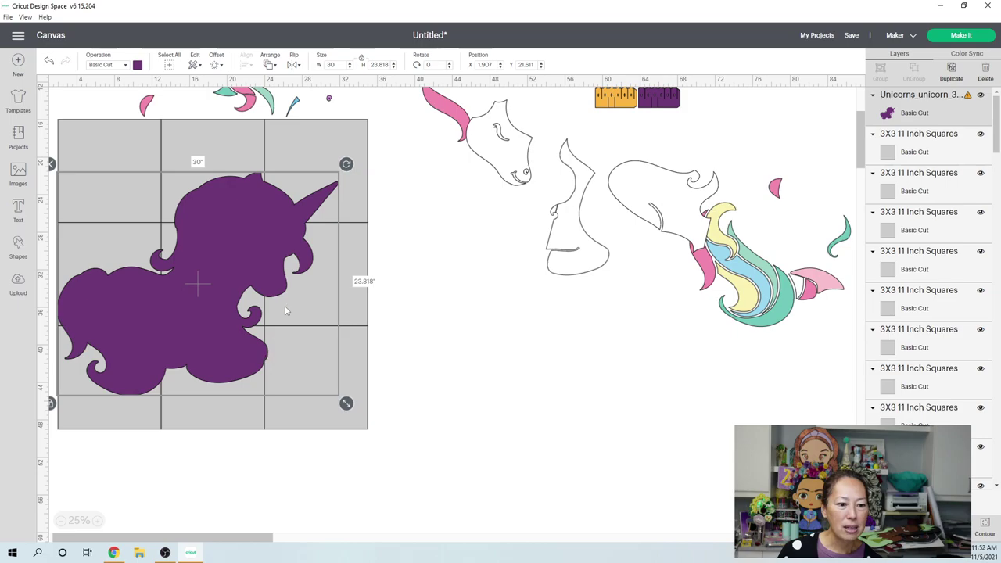
Try rotating the purple silhouette to about 353° and to about 2.6° to fit it across the grid squares.
left_click_drag(346, 163, 331, 147)
left_click_drag(232, 268, 231, 268)
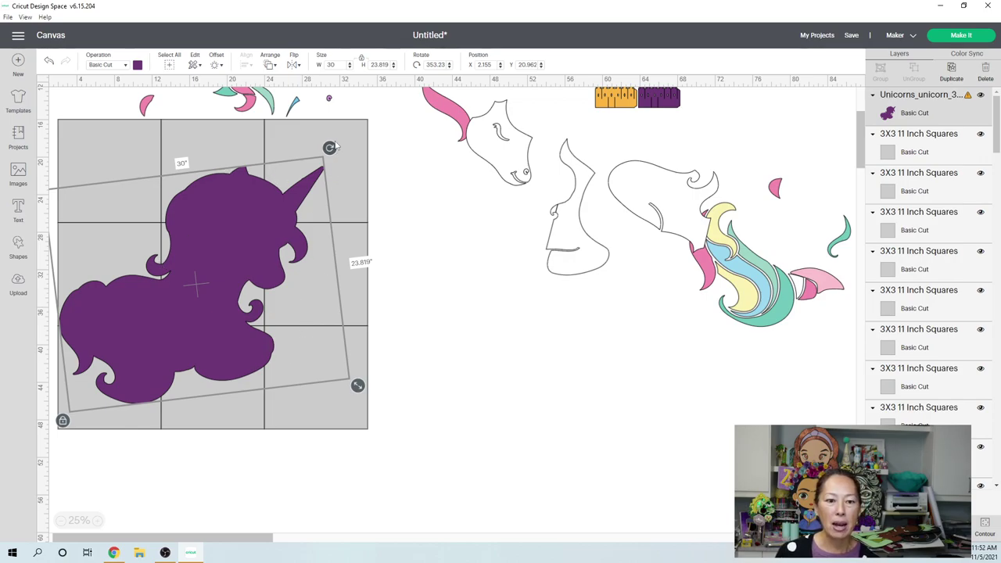
left_click_drag(330, 149, 351, 172)
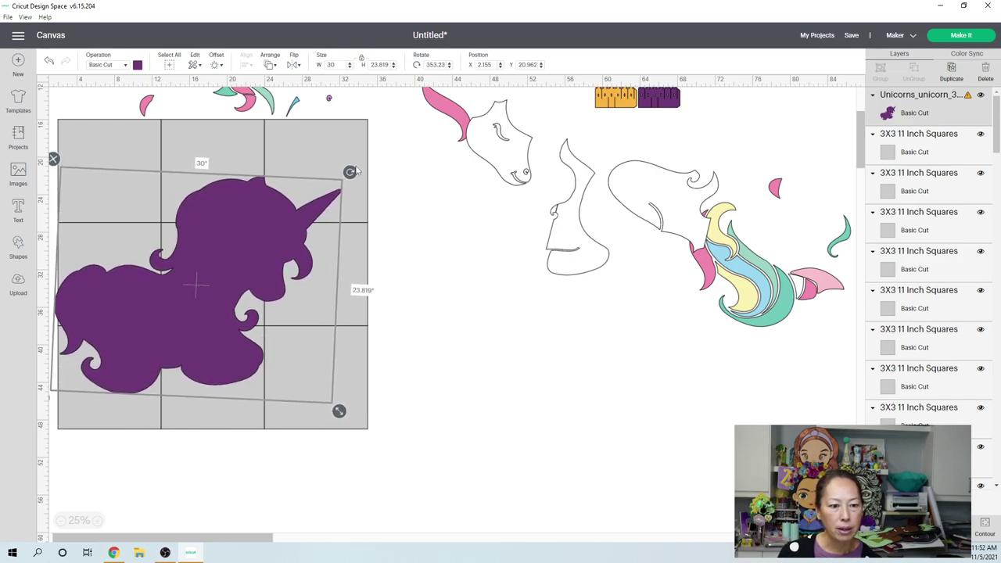
mouse_move(207, 318)
left_mouse_down()
mouse_move(219, 319)
mouse_move(208, 319)
left_mouse_up()
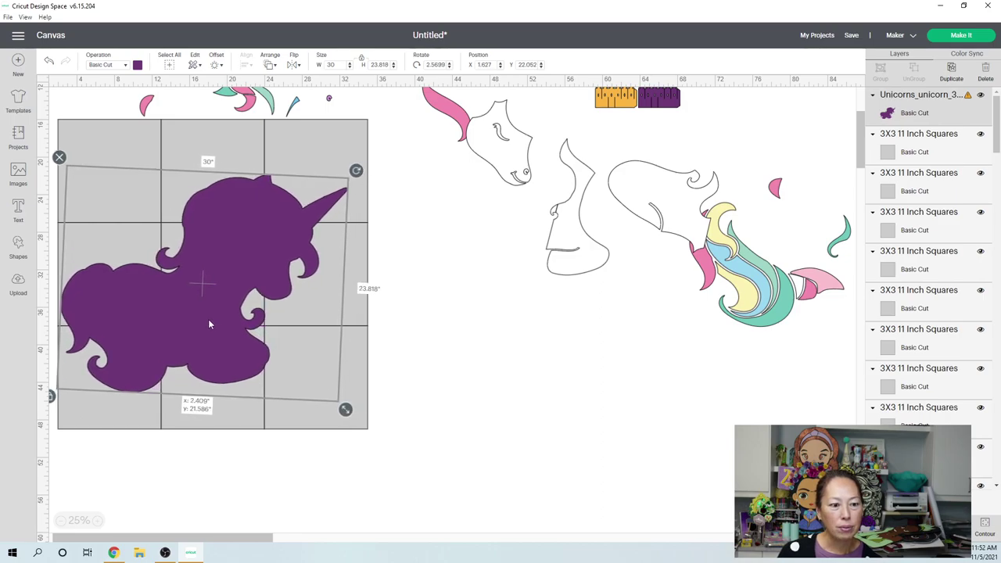
left_click_drag(210, 324, 207, 323)
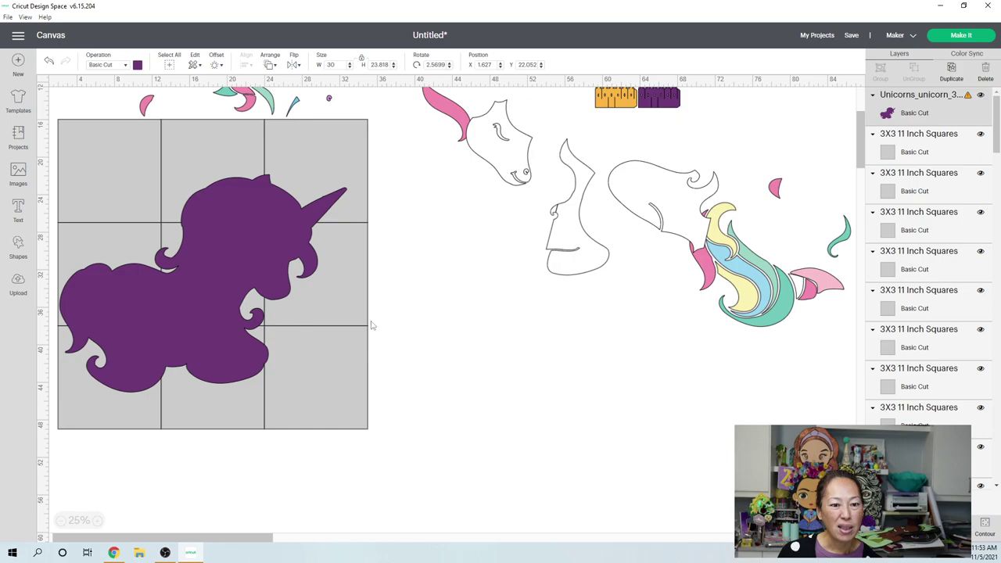
left_click(442, 334)
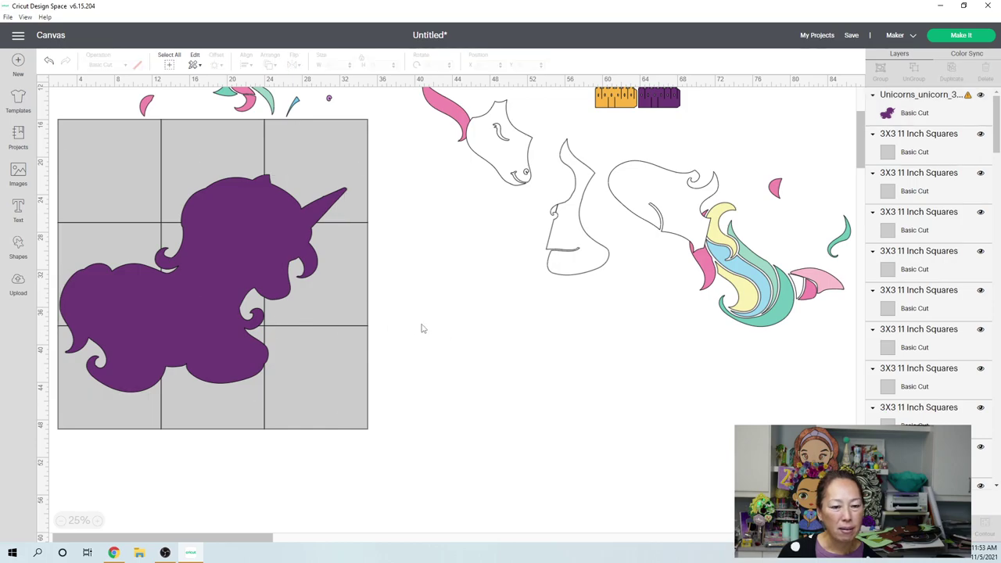
Rotate the purple silhouette to about 347.8° and fit it within the grid at about X 2.4, Y 20.3.
left_click(295, 268)
left_click_drag(353, 168, 321, 135)
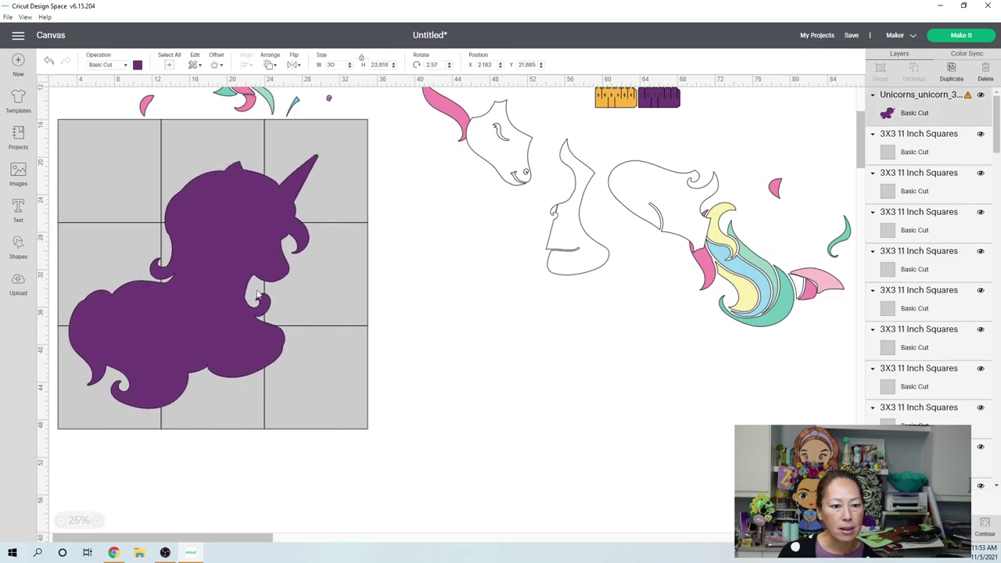
mouse_move(241, 278)
left_mouse_down()
mouse_move(235, 256)
mouse_move(226, 255)
mouse_move(228, 275)
left_mouse_up()
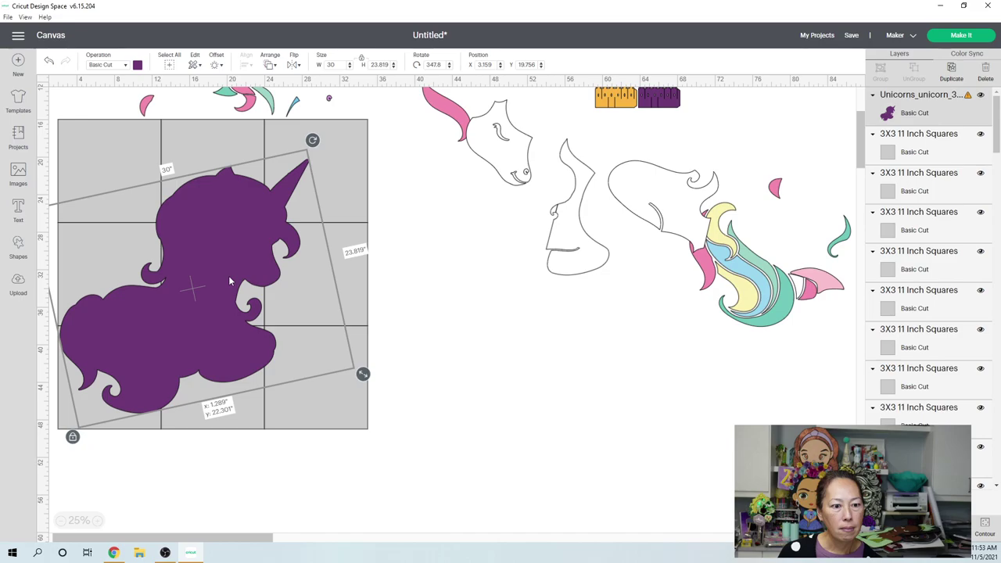
left_click_drag(229, 275, 230, 276)
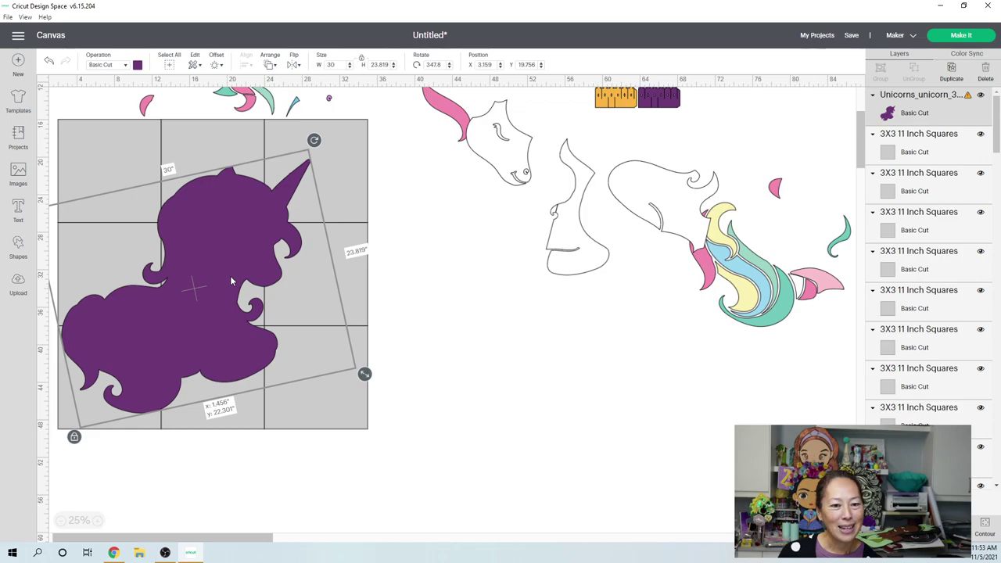
left_click_drag(230, 275, 229, 275)
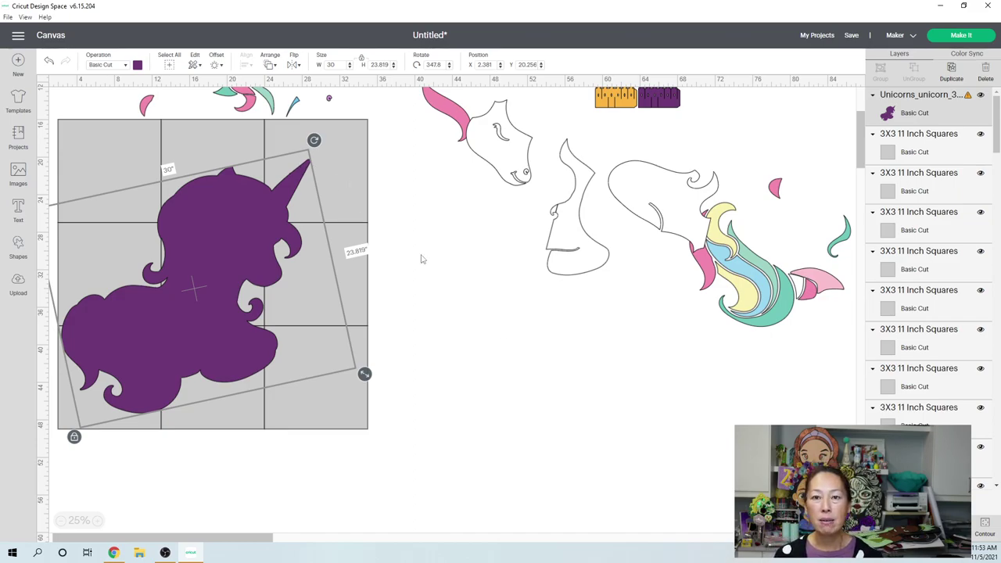
left_click(469, 369)
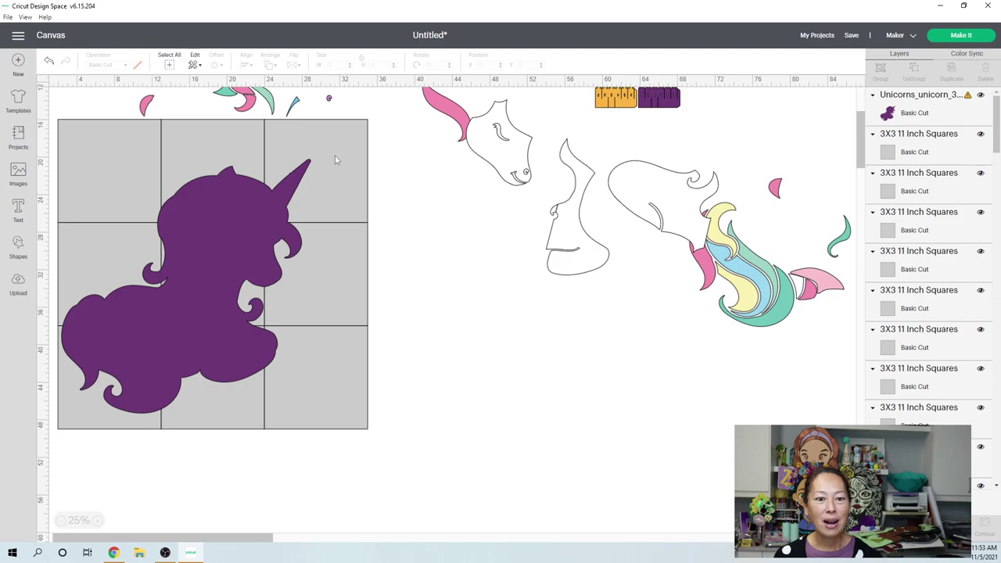
Delete the empty upper-left grid square and shift the two remaining upper-row squares left to about X 10.556.
left_click(104, 128)
key("Delete")
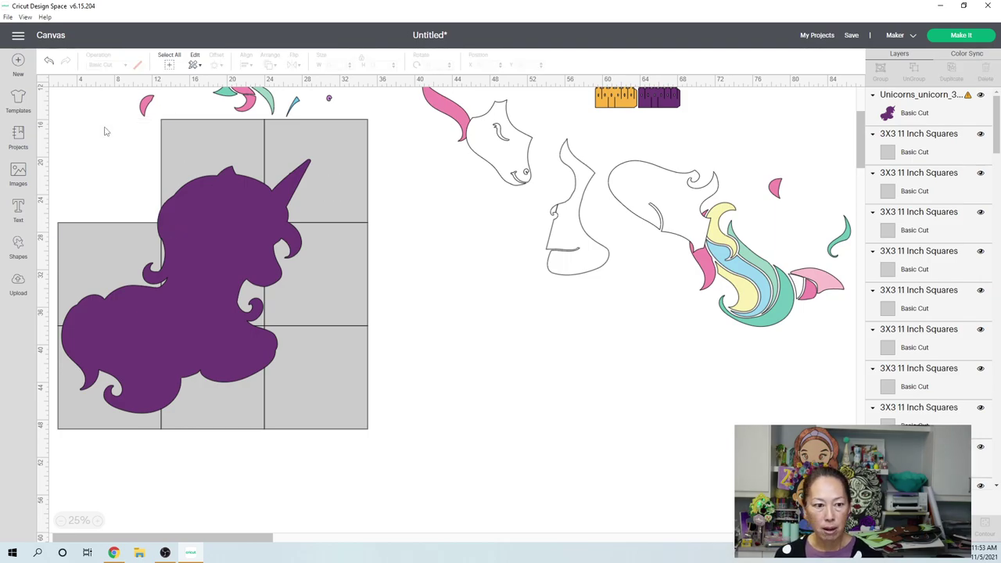
left_click(177, 127)
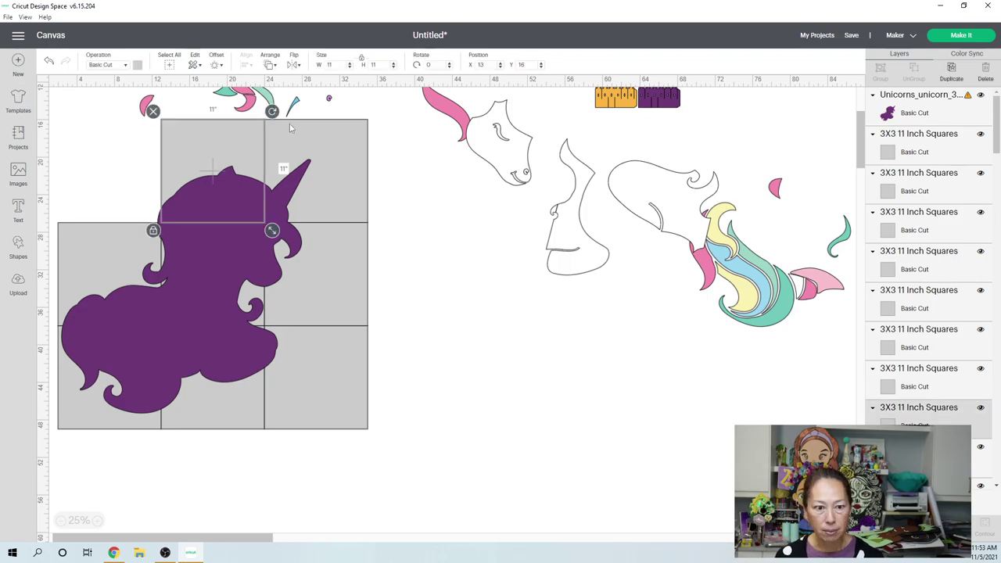
left_click(289, 128, "shift")
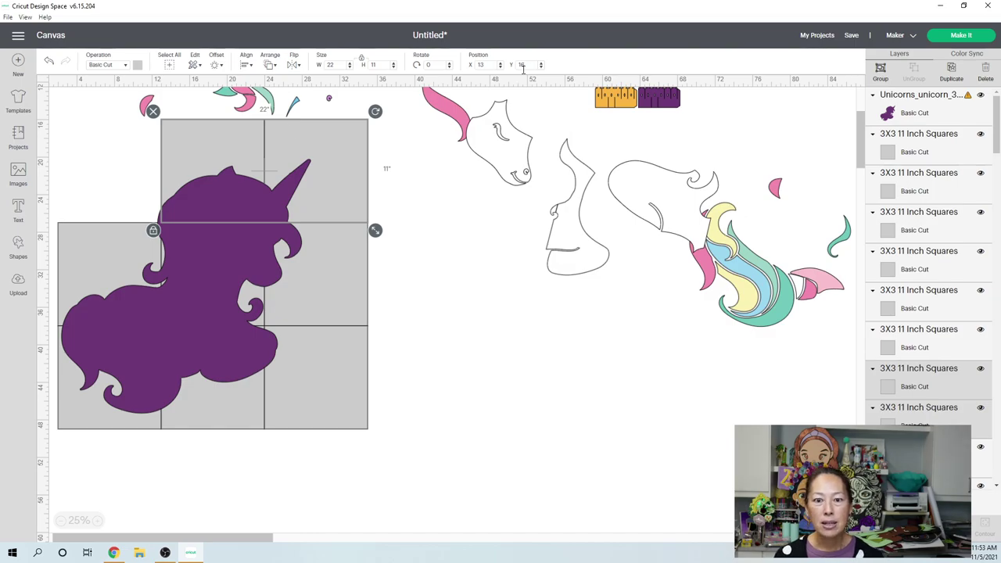
left_click_drag(292, 145, 268, 143)
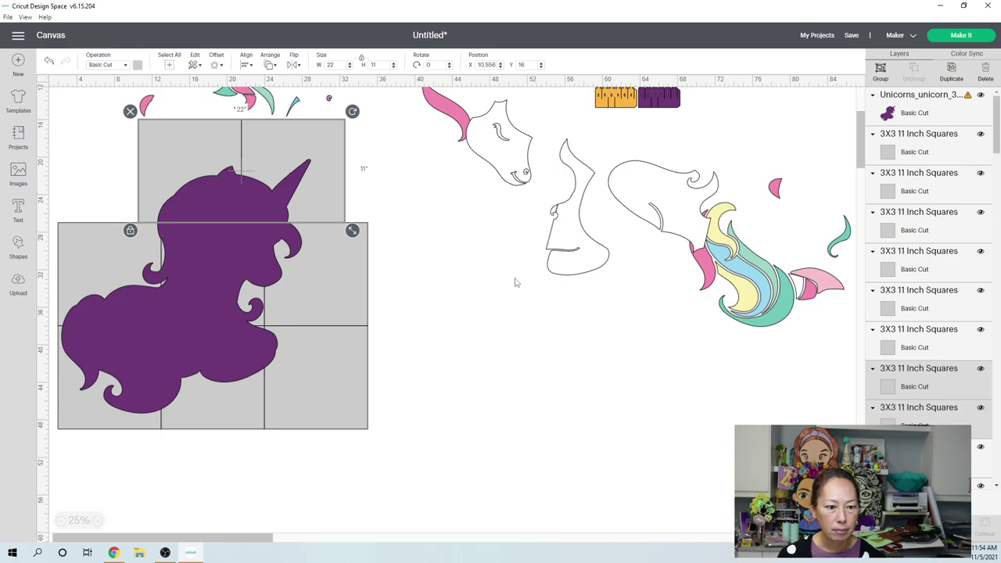
left_click(473, 281)
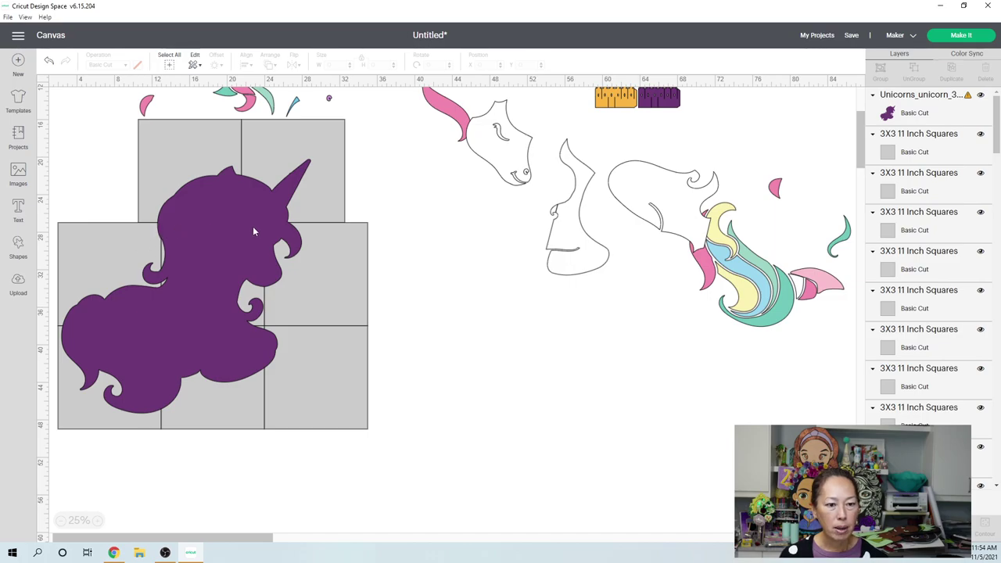
Slice the purple unicorn silhouette with each of the two upper-row squares, one at a time.
left_click(231, 185)
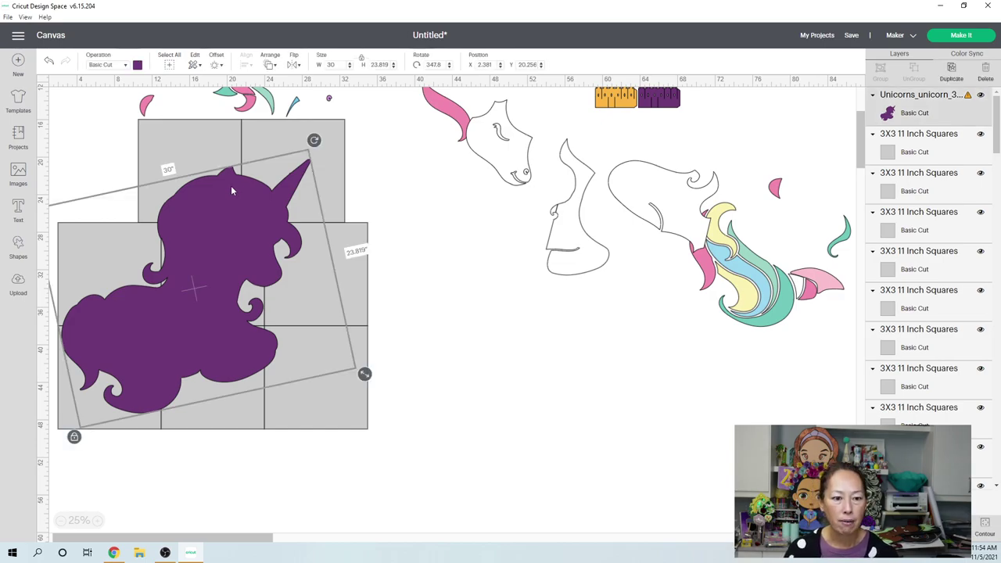
left_click(188, 147, "shift")
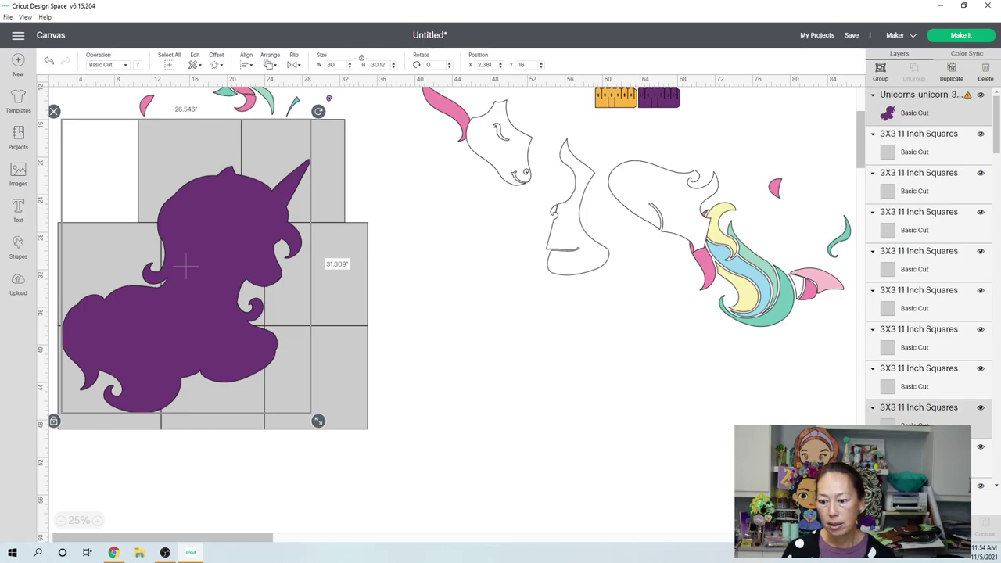
left_click(623, 384)
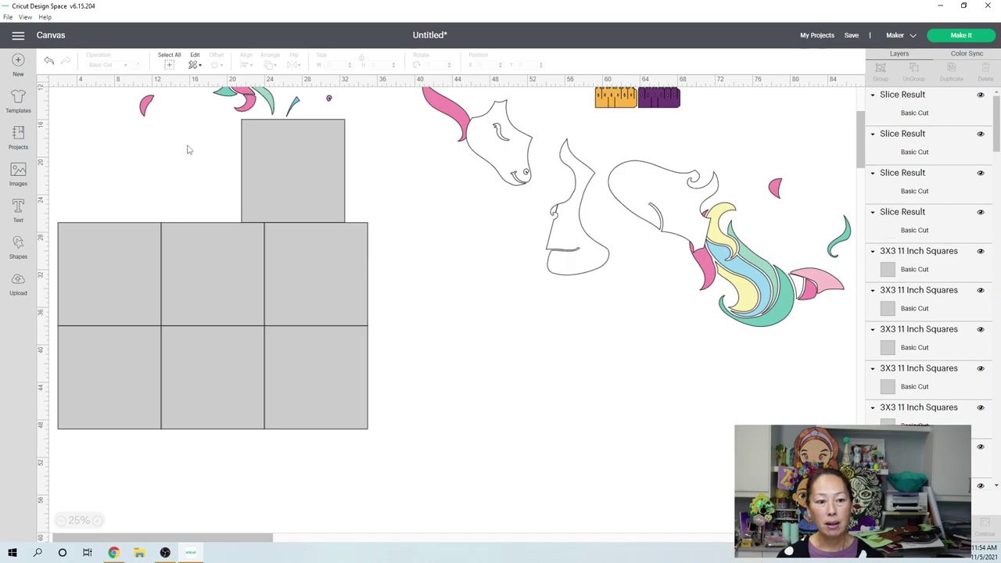
left_click(213, 200)
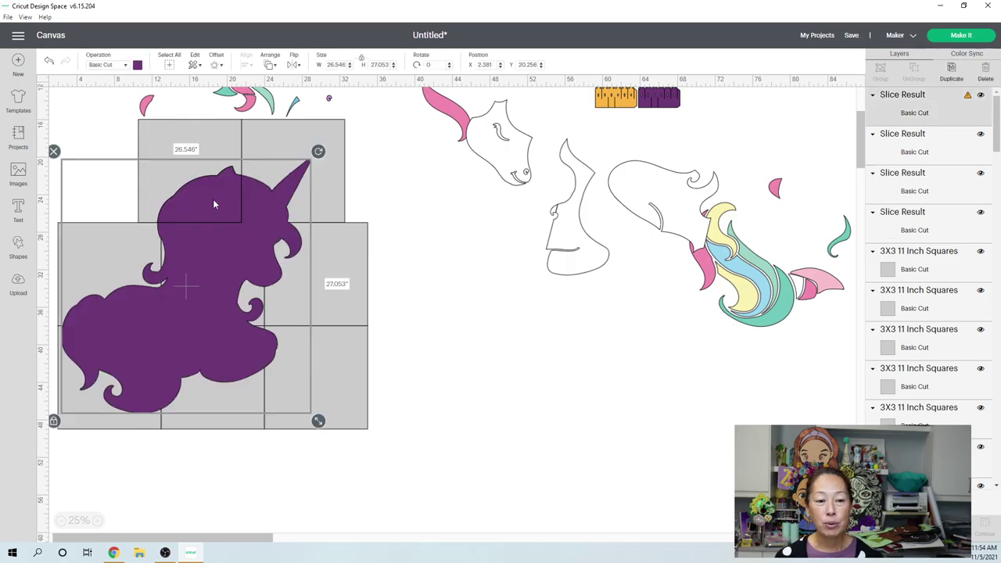
left_click(375, 175)
left_click_drag(387, 171, 284, 172)
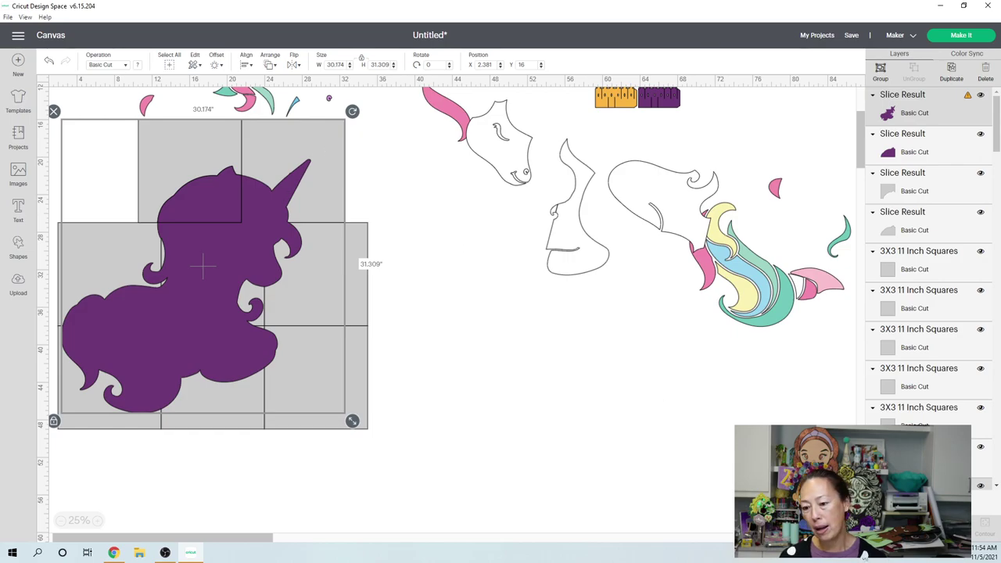
left_click(532, 322)
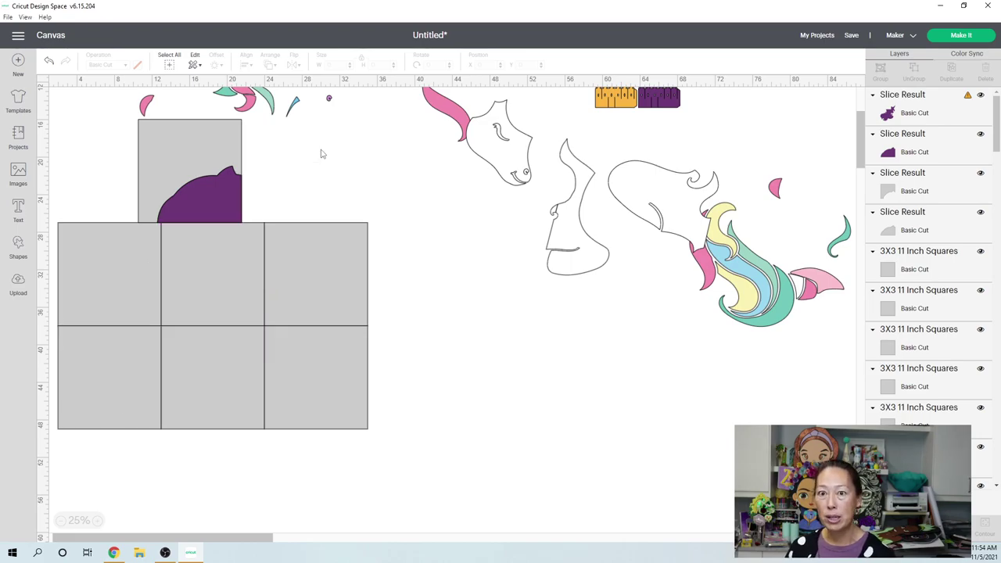
Move the two sliced head and horn pieces onto blank canvas and delete the leftover gray pieces of the upper squares.
left_click(212, 191)
left_click_drag(212, 191, 581, 317)
left_click_drag(287, 190, 659, 315)
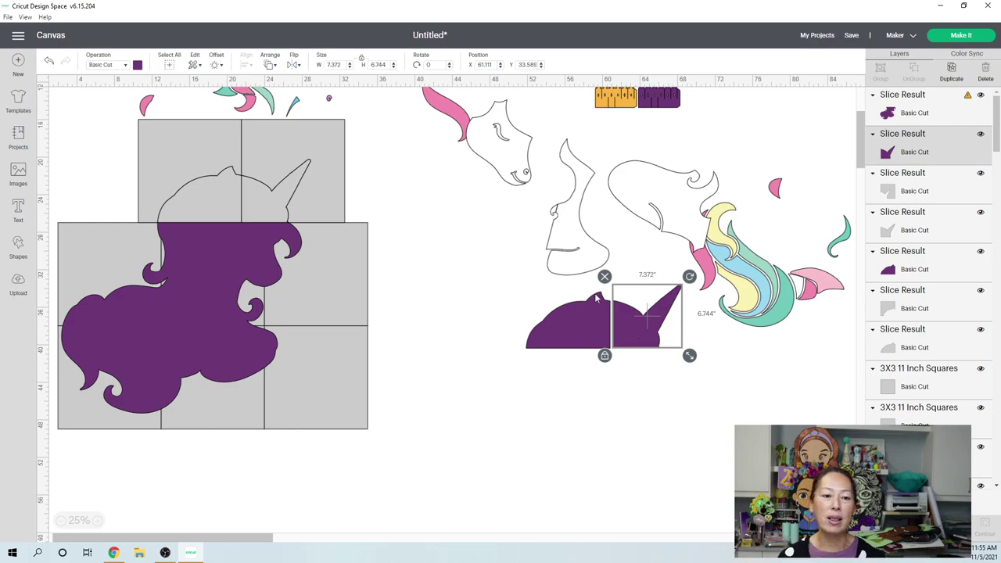
left_click(397, 182)
left_click_drag(383, 193, 167, 185)
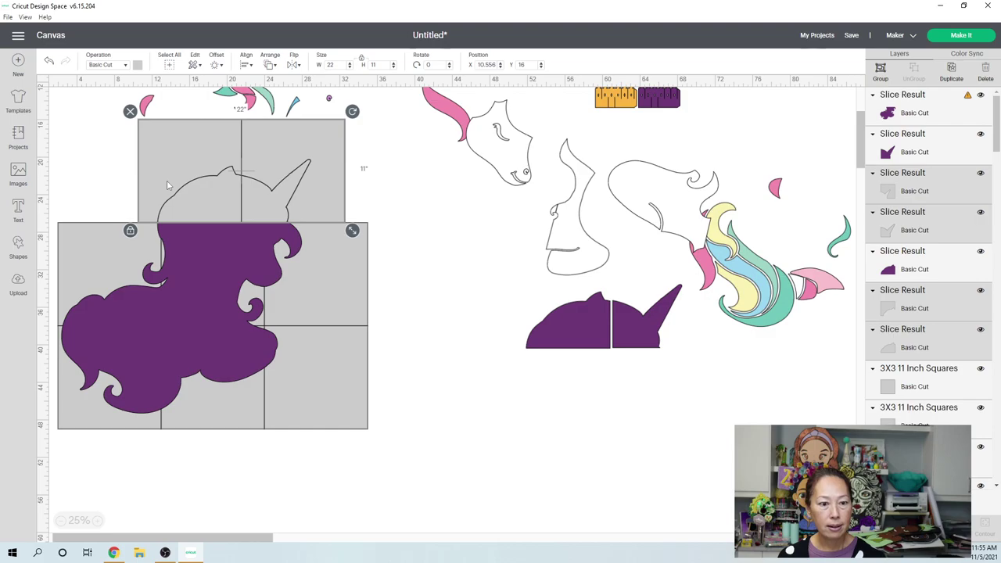
key("Delete")
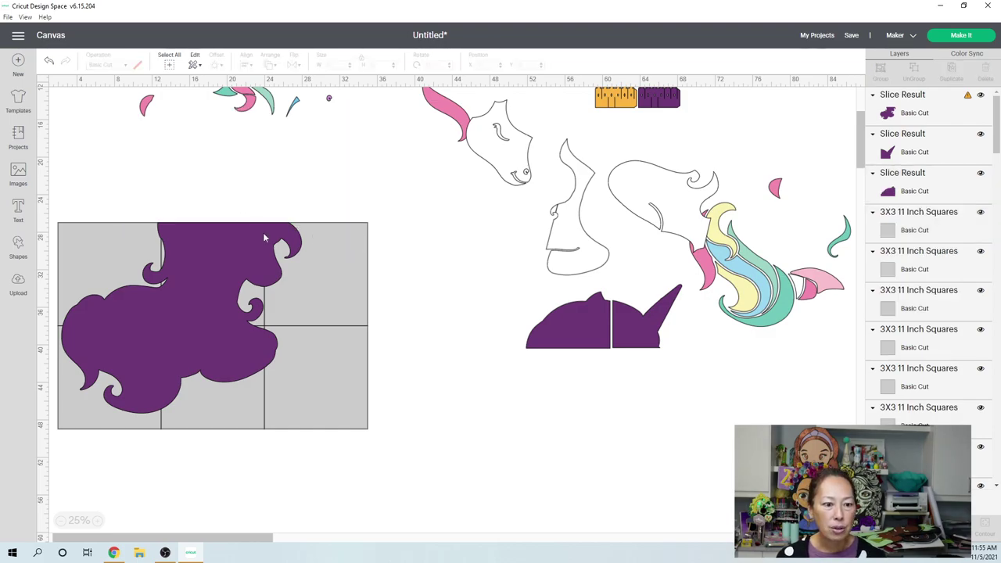
Slice the remaining purple silhouette with the lower-right grid square.
left_click(185, 236)
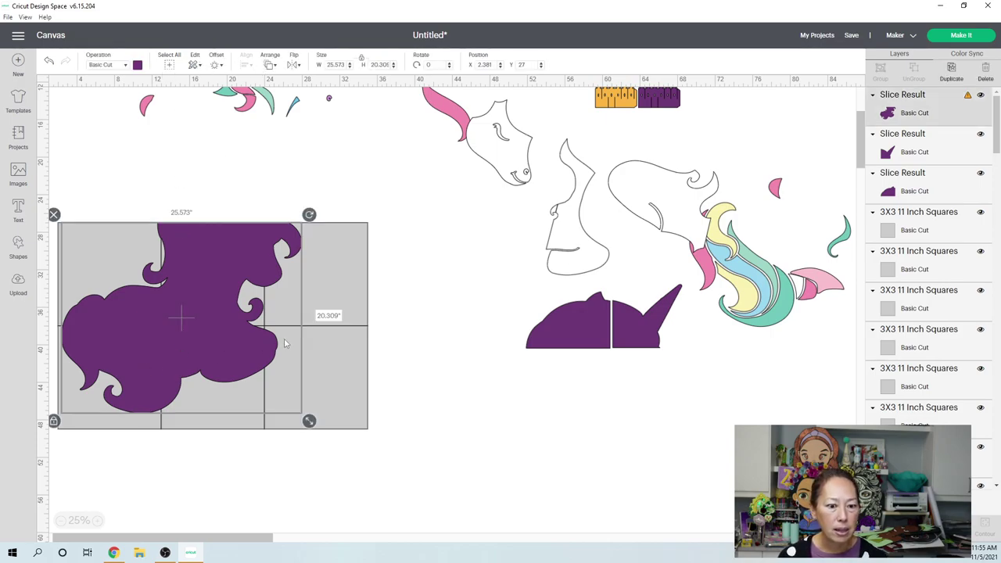
left_click(409, 442)
left_click_drag(341, 451, 271, 340)
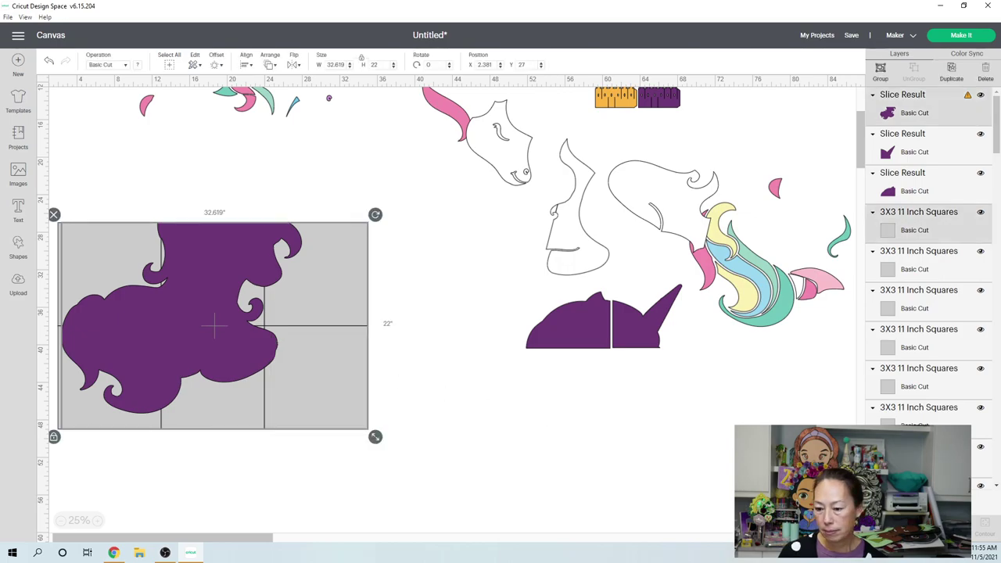
left_click(628, 455)
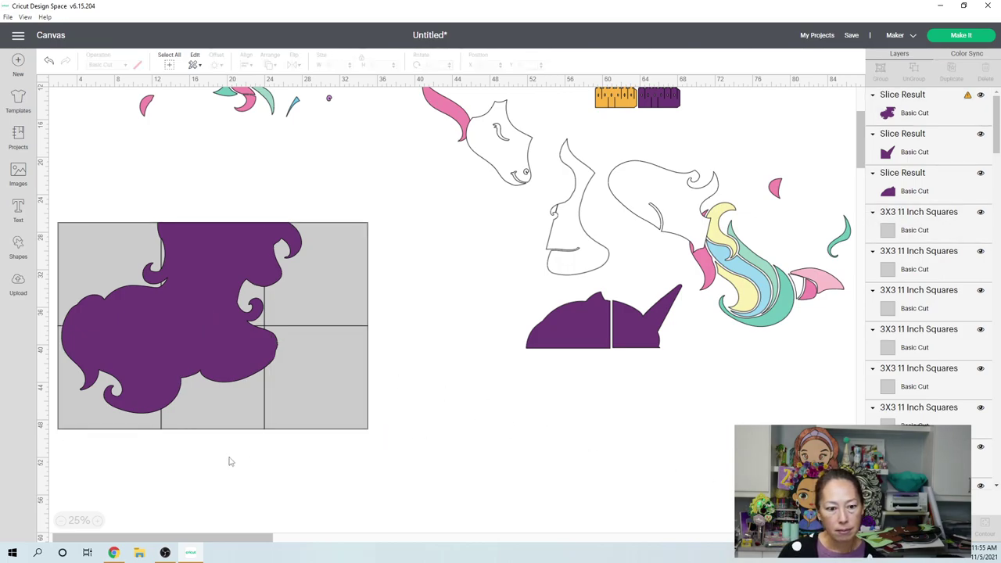
key("ctrl+z")
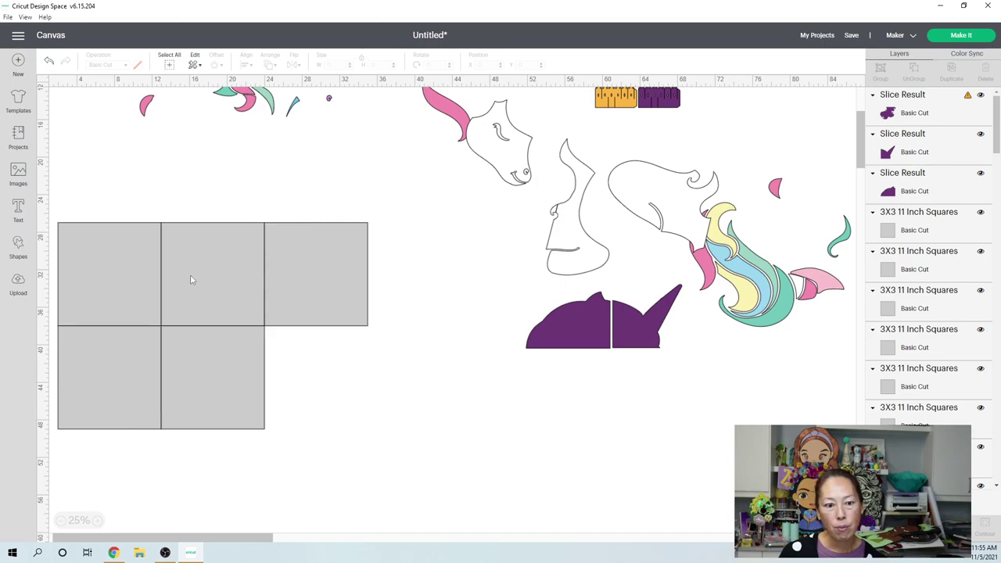
key("ctrl+y")
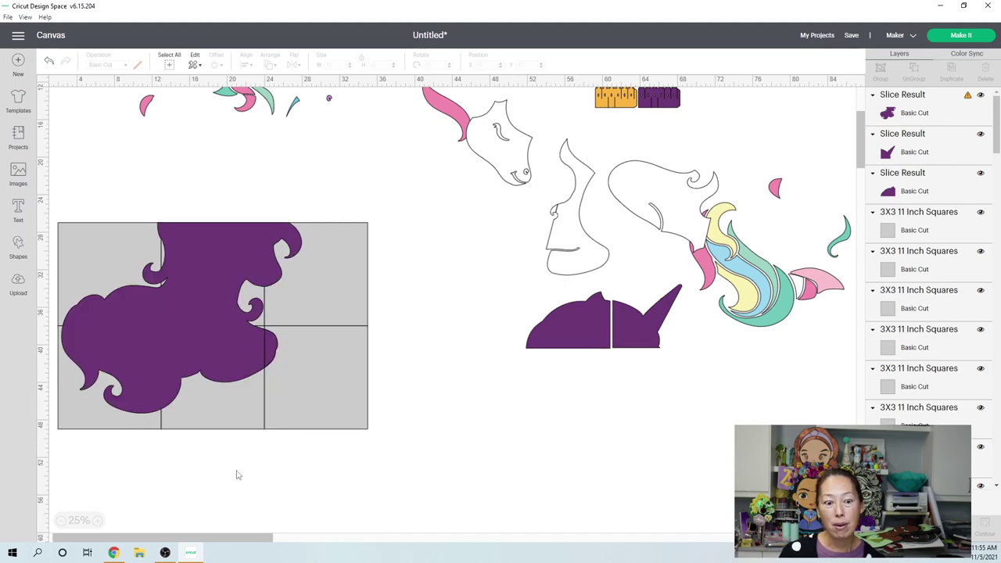
Slice the remaining purple silhouette with the lower-middle square and with the lower-left square.
left_click(210, 372)
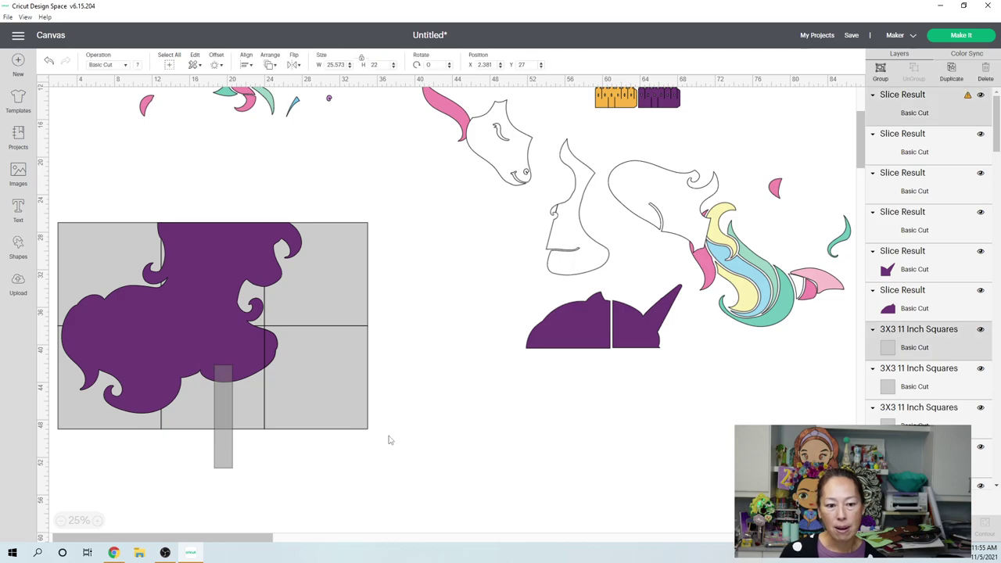
left_click(181, 327)
left_click(260, 473)
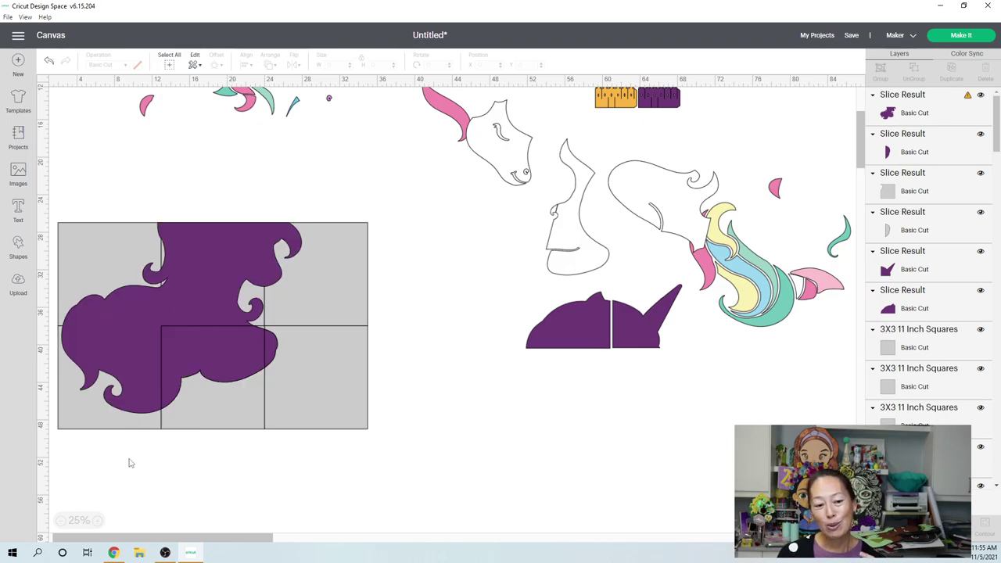
left_click(294, 401)
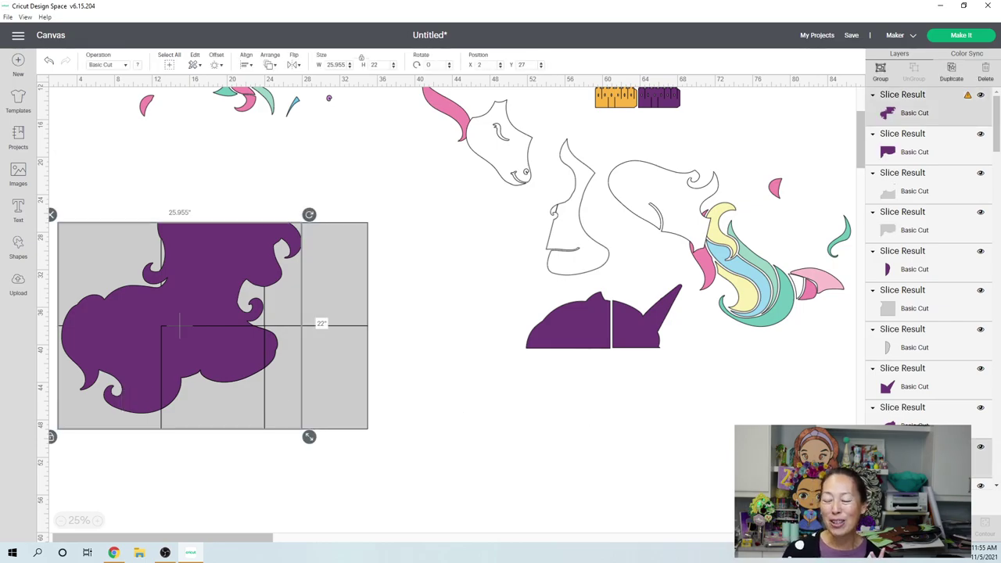
left_click(51, 312)
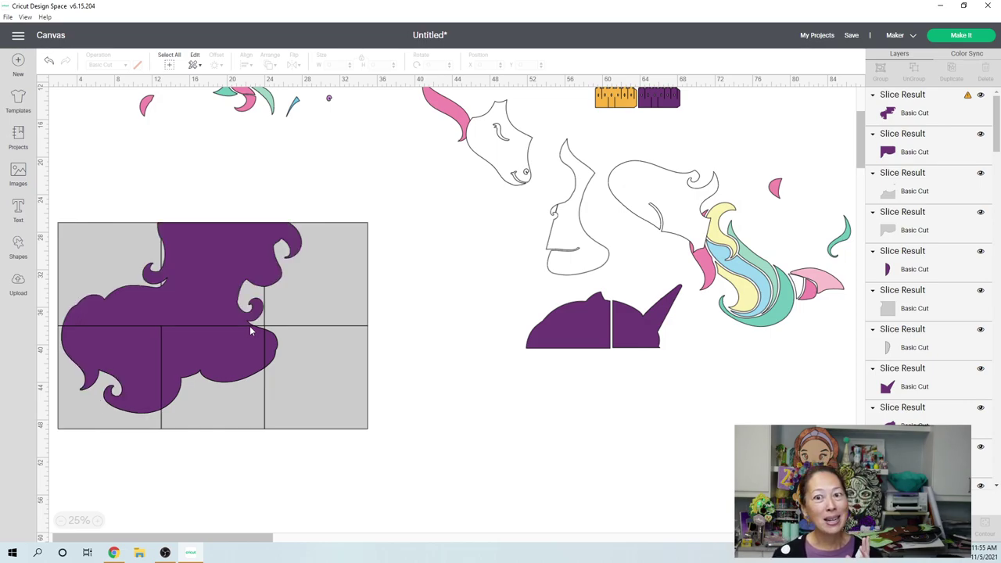
Move the three sliced lower purple pieces side by side onto blank canvas and delete the leftover gray pieces of the bottom row.
left_click(119, 345)
left_click_drag(119, 345, 475, 462)
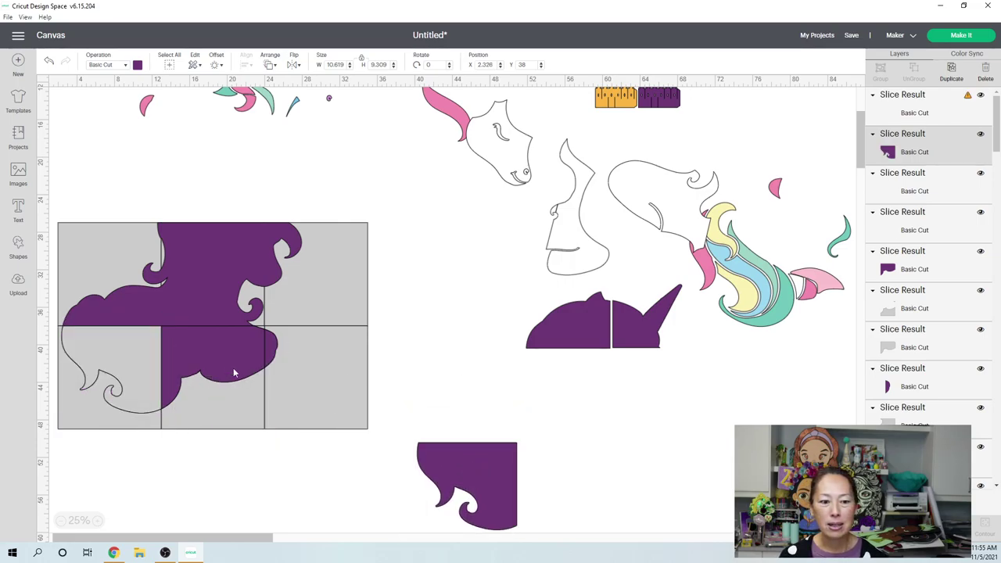
left_click_drag(216, 359, 558, 471)
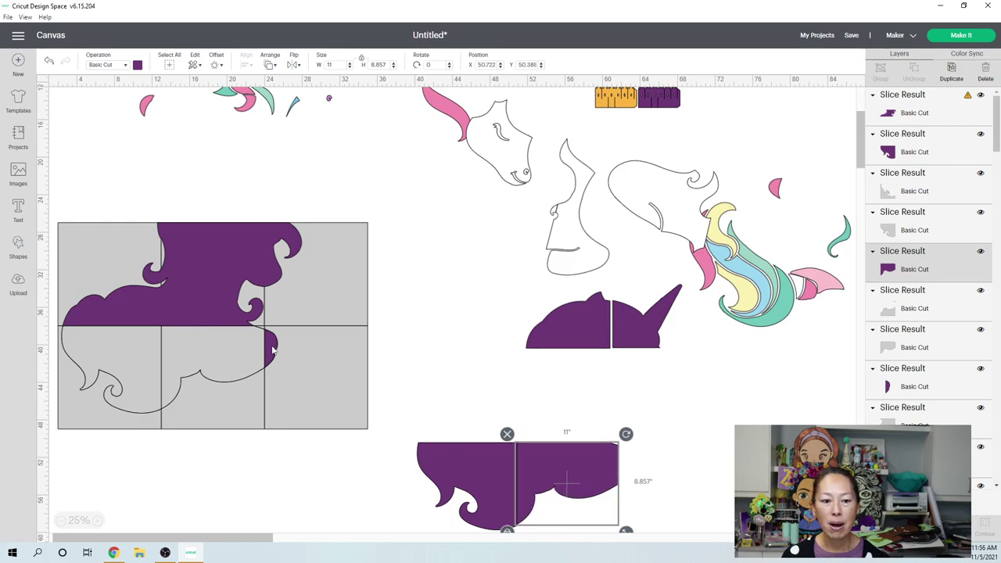
left_click(271, 350)
left_click_drag(271, 350, 637, 467)
left_click_drag(314, 444, 106, 352)
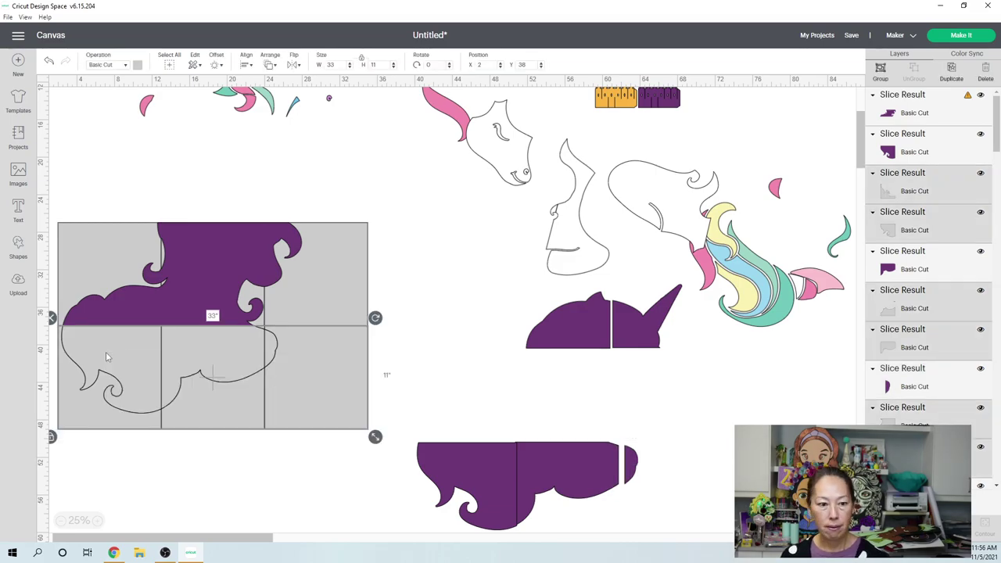
key("Delete")
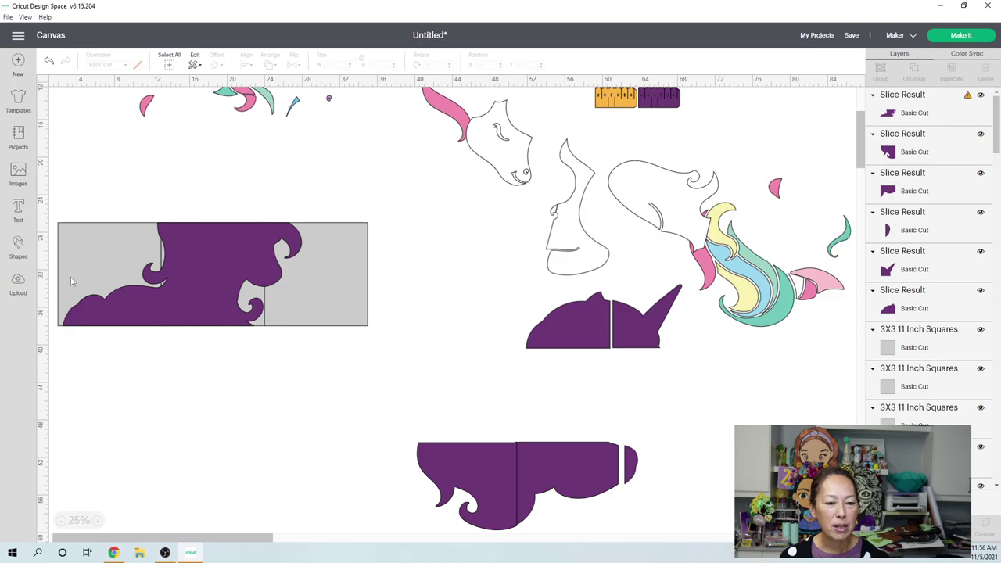
Send the remaining purple silhouette to the back and shift the three gray squares left together to about X 1.556.
left_click(218, 232)
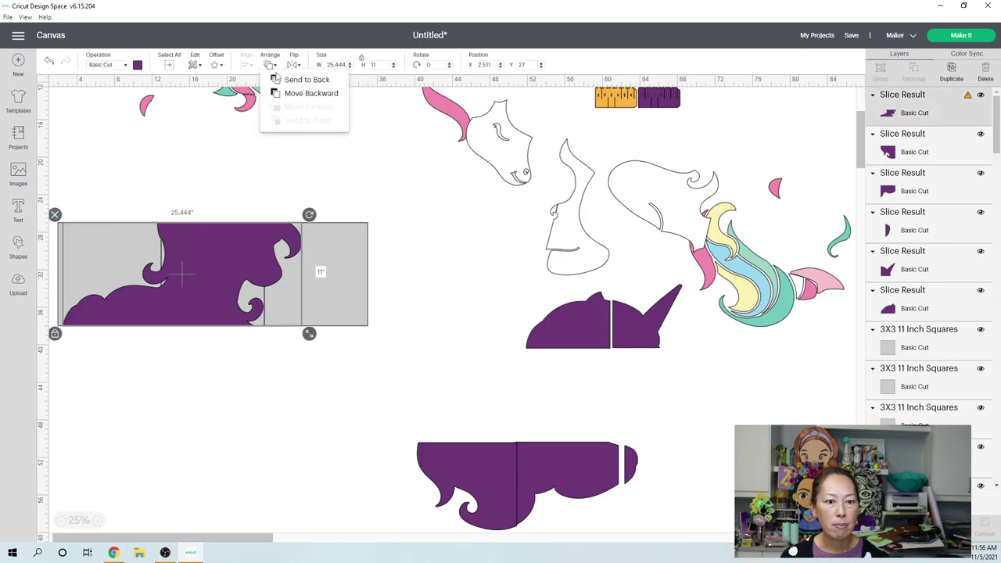
left_click(293, 79)
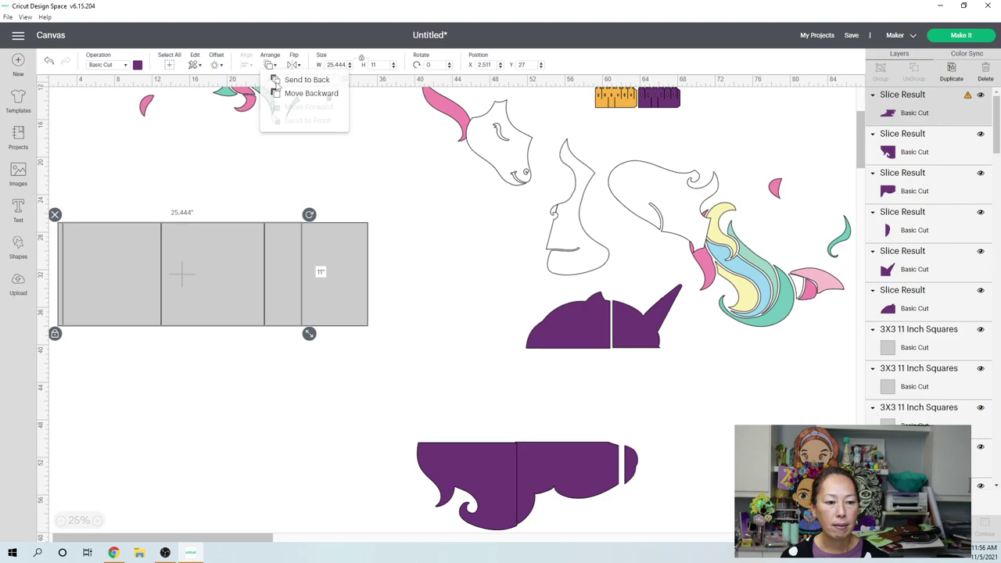
left_click(100, 185)
left_click(88, 233)
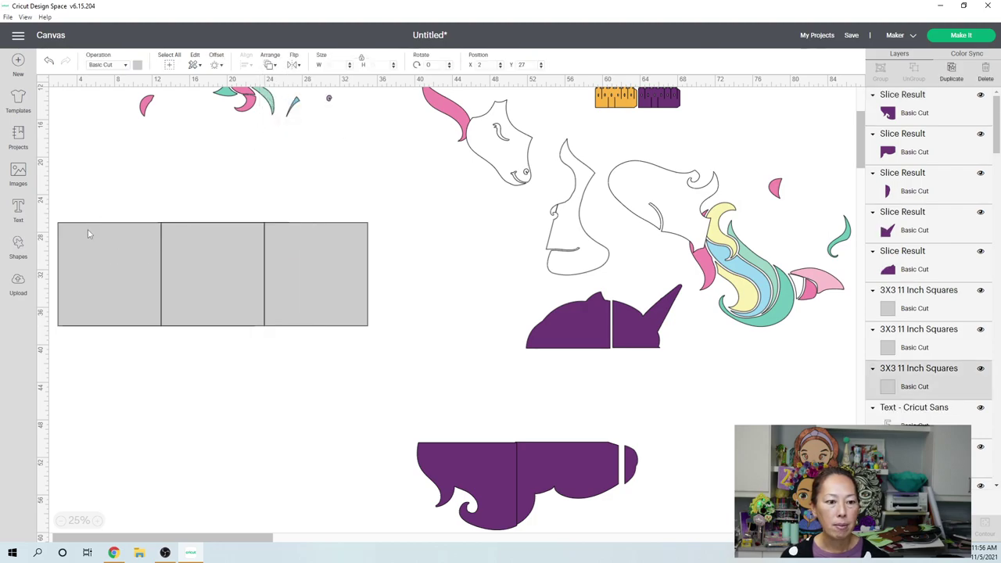
left_click(215, 237, "shift")
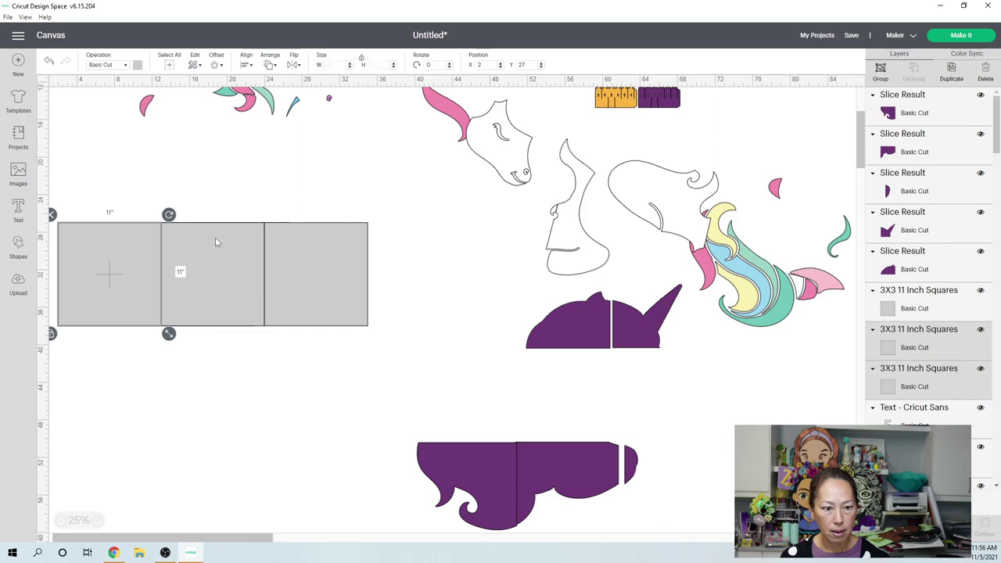
left_click(326, 243, "shift")
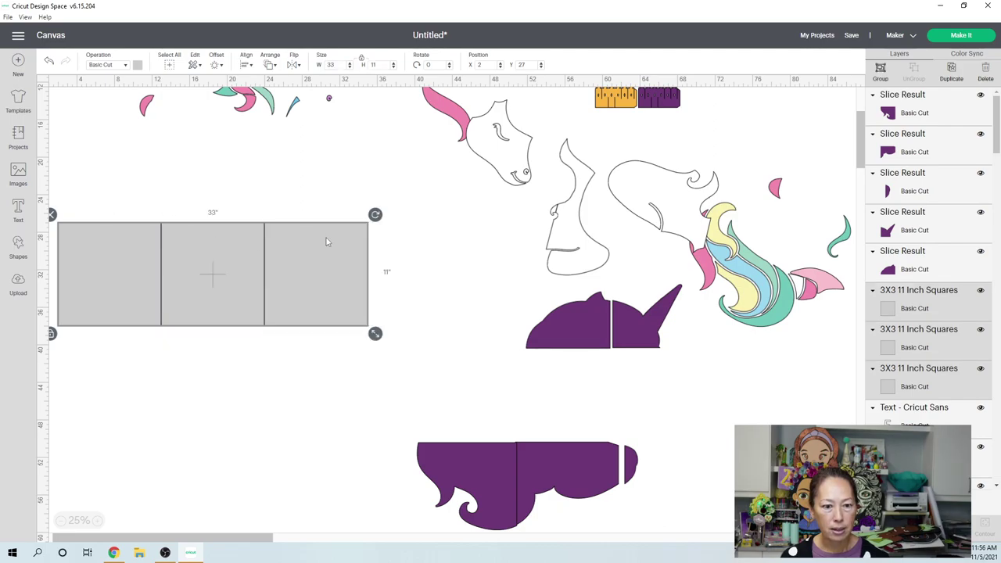
left_click_drag(326, 243, 321, 241)
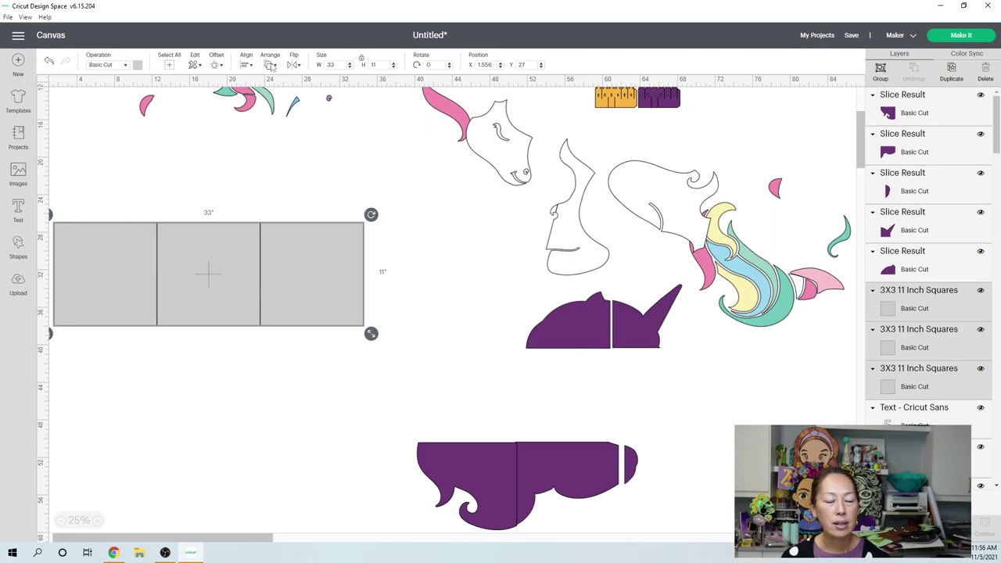
Send the three gray squares to the back, behind the remaining purple silhouette.
left_click(271, 67)
left_click(306, 79)
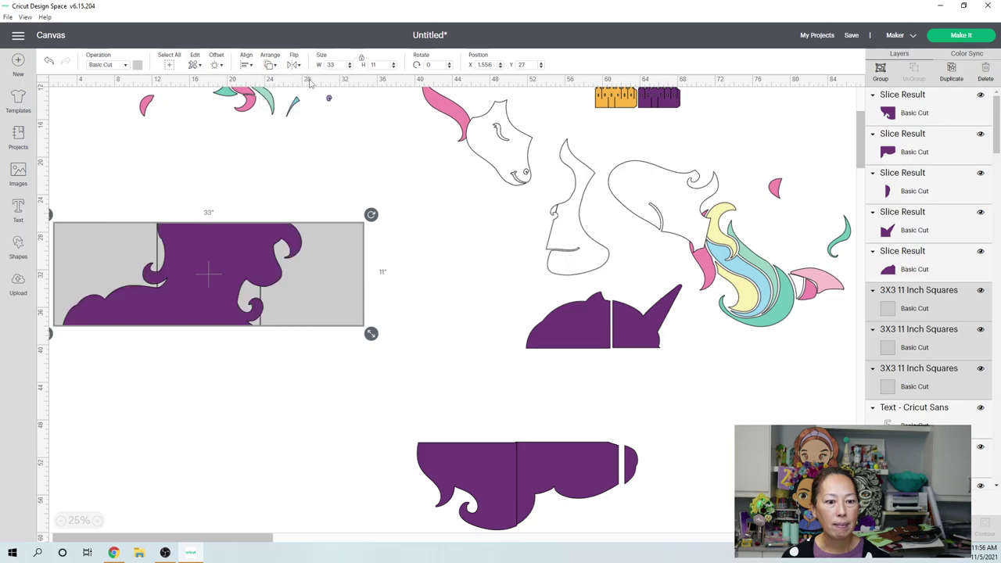
left_click(207, 340)
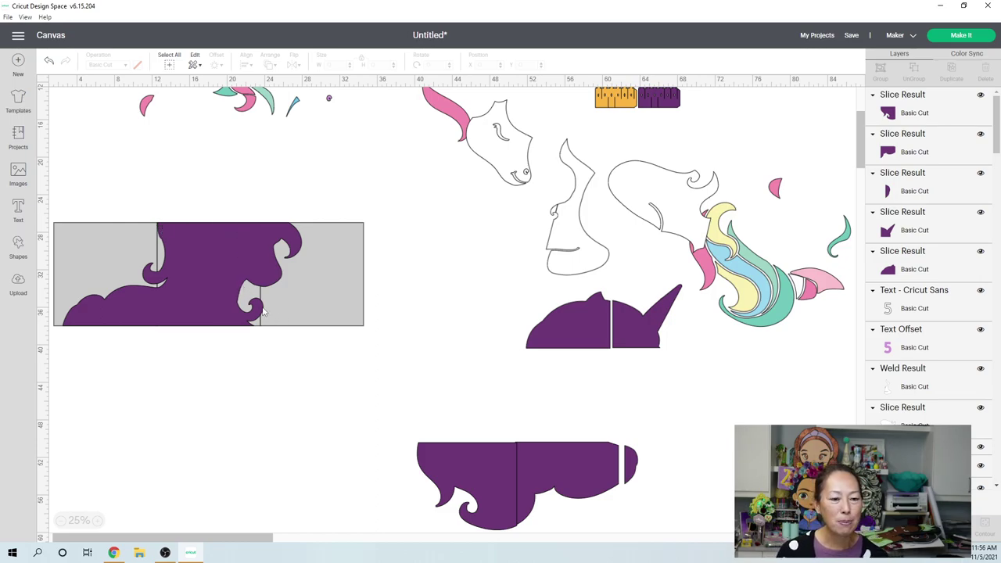
Nudge the remaining purple silhouette right to X 2.711 over the row of gray squares.
left_click(227, 272)
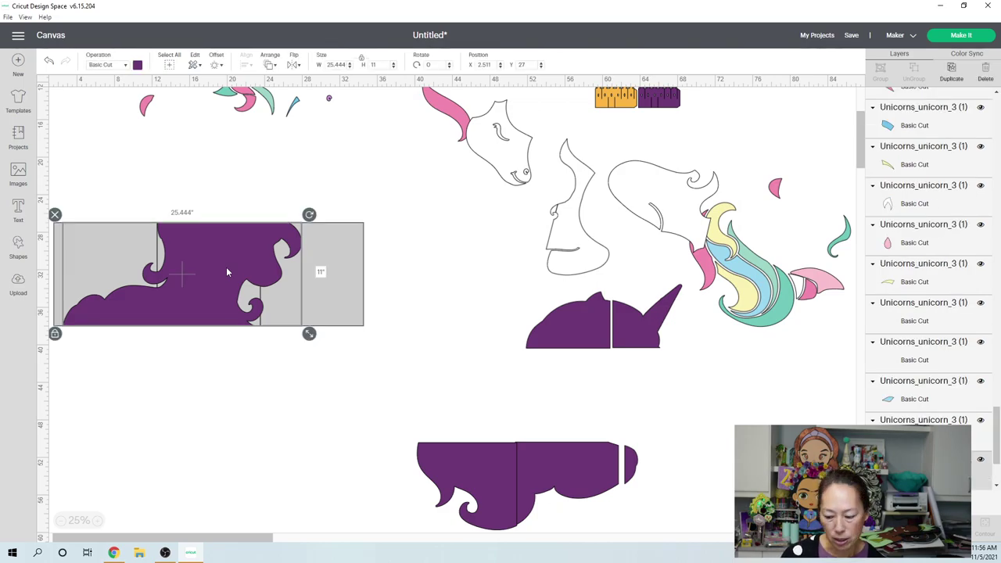
key("Right")
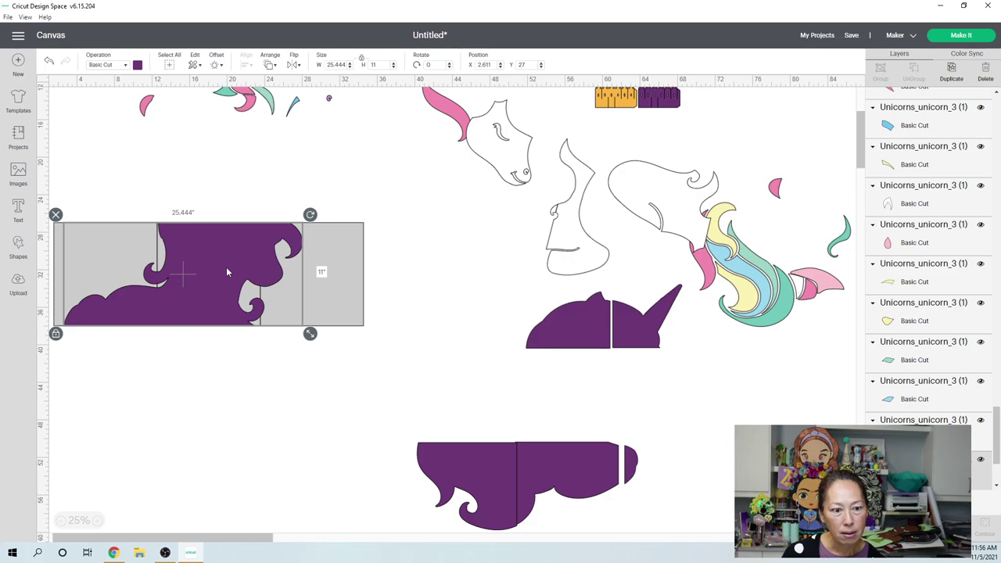
key("Right")
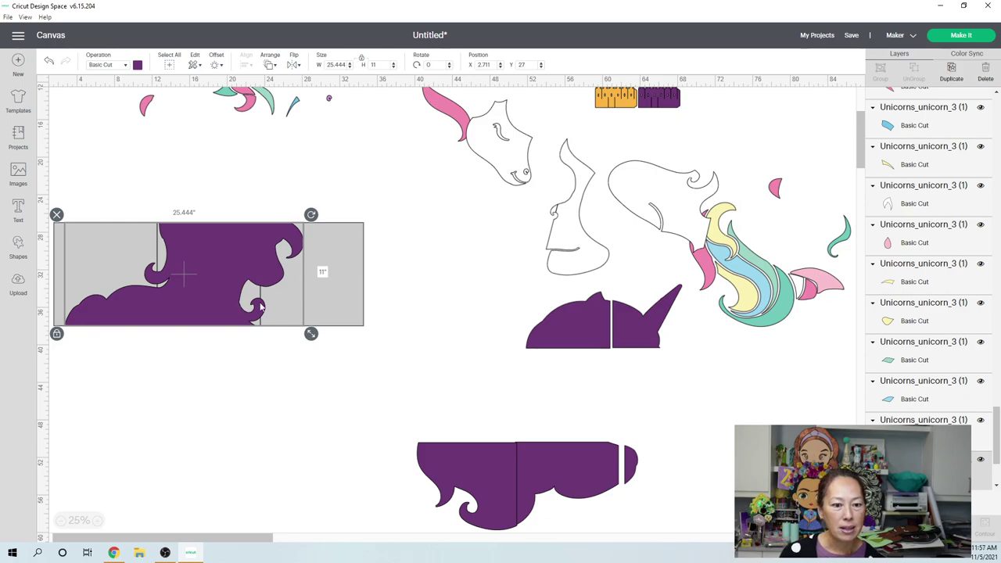
Slice the remaining purple silhouette with the left gray square and with the middle gray square.
left_click(222, 362)
left_click_drag(97, 178, 122, 364)
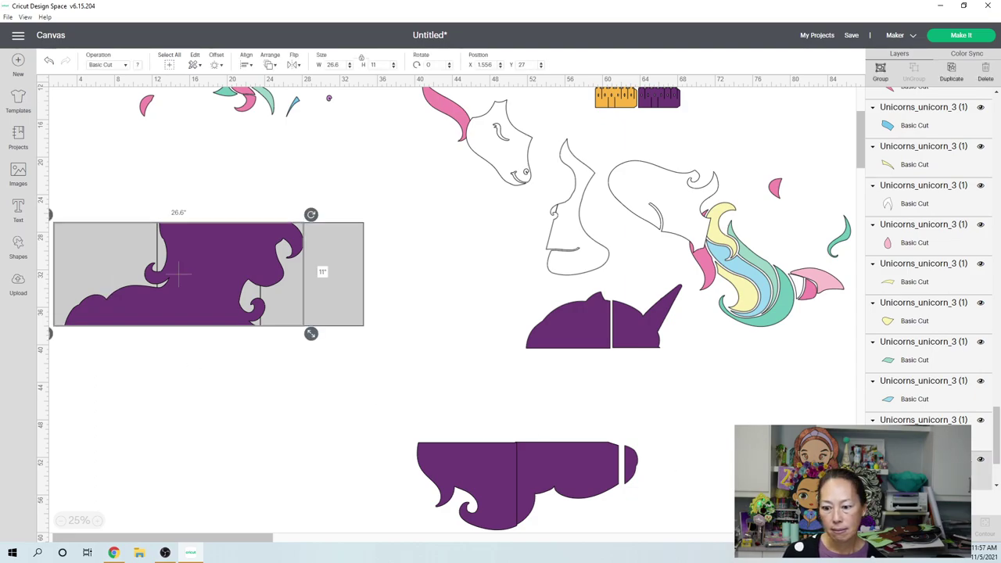
left_click(206, 351)
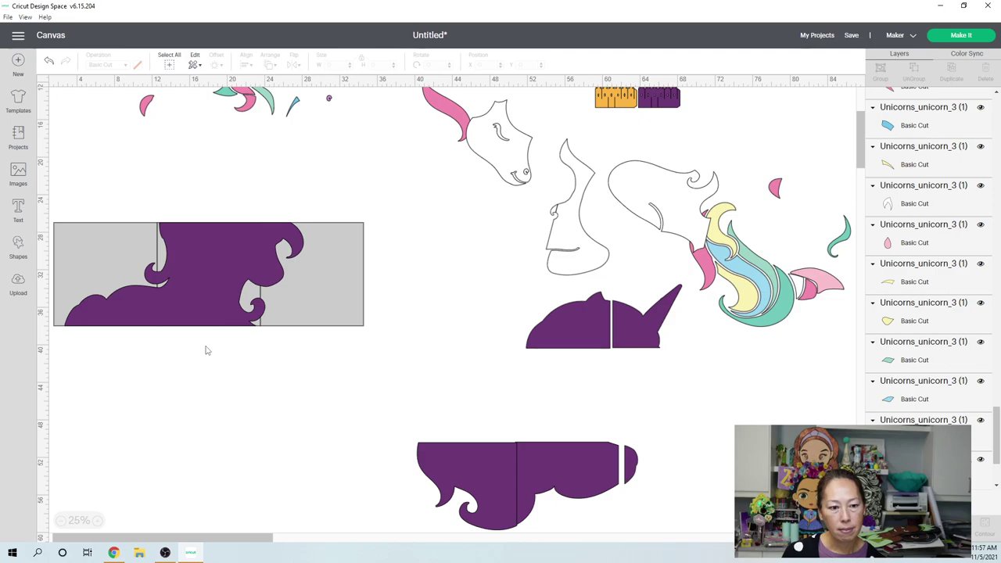
key("ctrl+z")
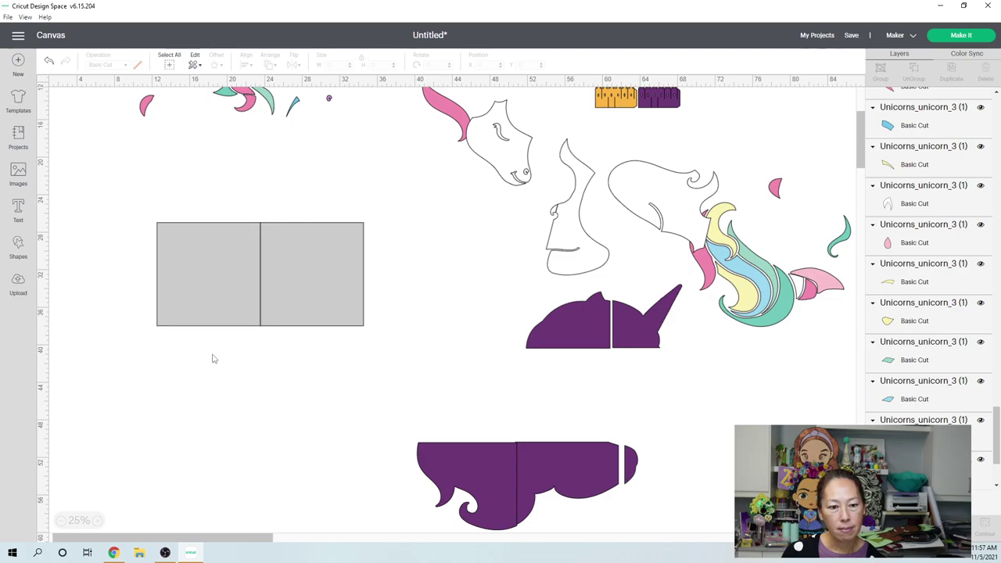
key("ctrl+y")
left_click_drag(212, 354, 212, 215)
left_click(229, 272)
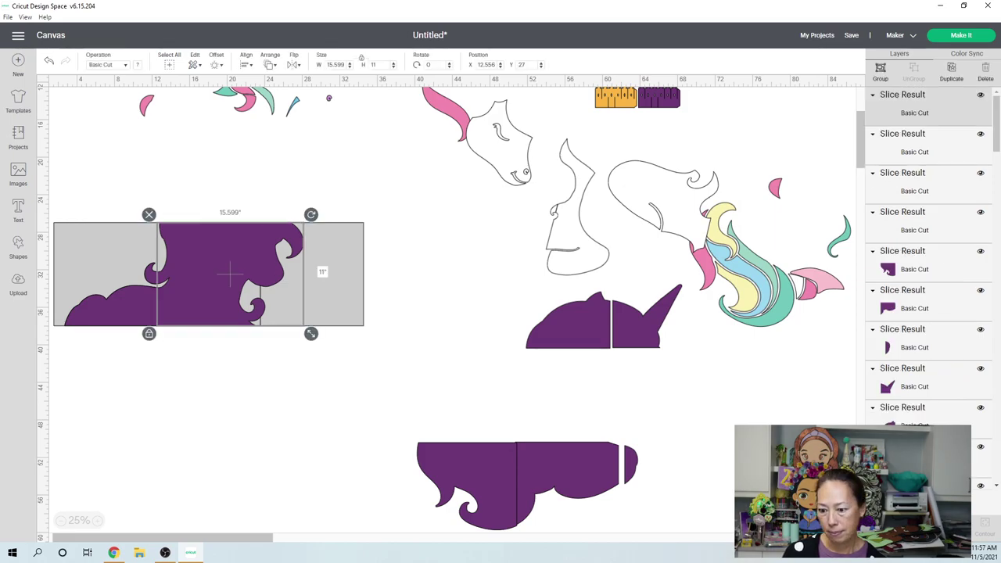
left_click(411, 409)
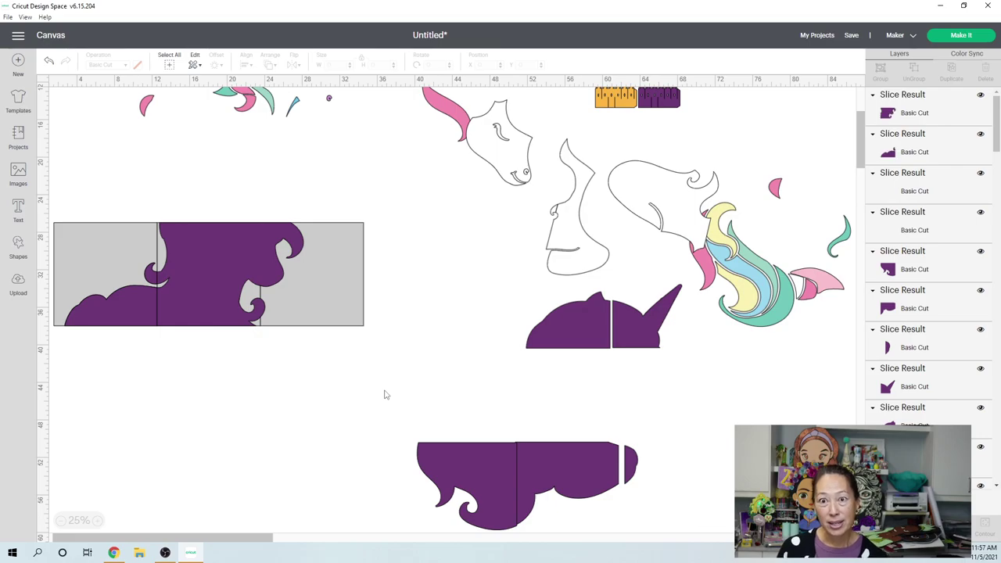
Arrange the left and middle sliced purple pieces above the bottom row of pieces to rebuild the silhouette.
left_click(593, 460)
left_click_drag(592, 466, 589, 465)
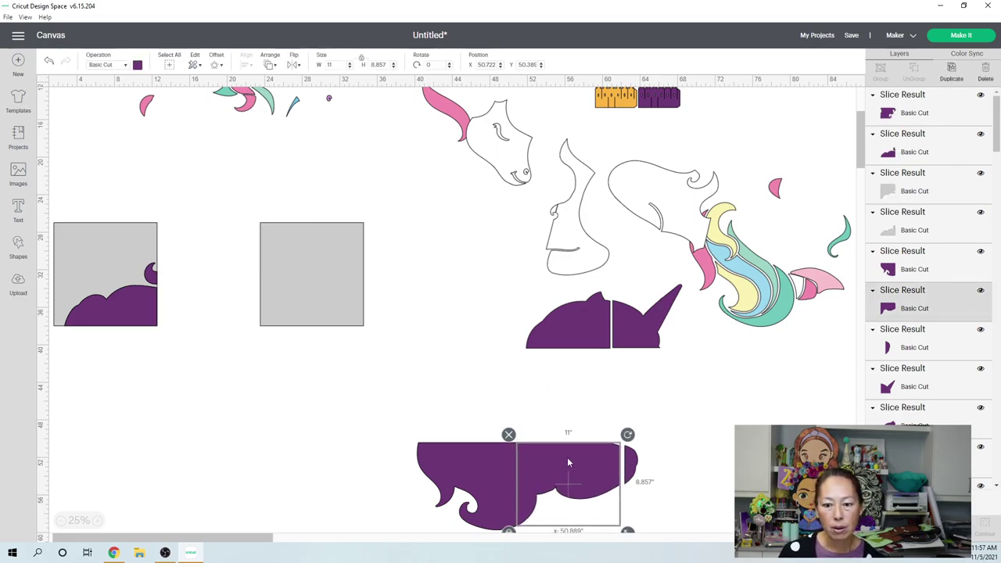
left_click(129, 313)
left_click_drag(129, 312, 469, 425)
left_click(174, 287)
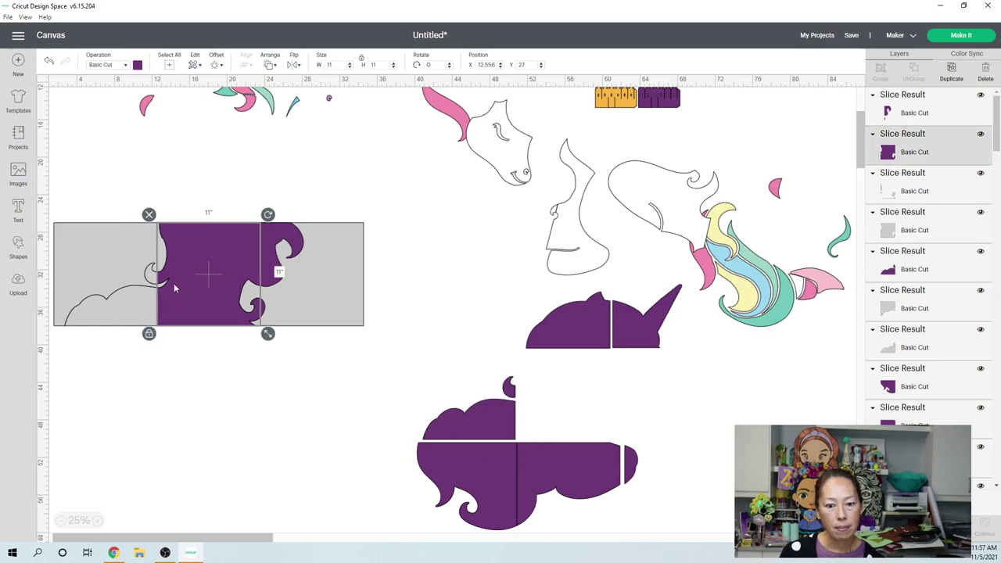
left_click_drag(176, 289, 544, 404)
left_click(506, 411)
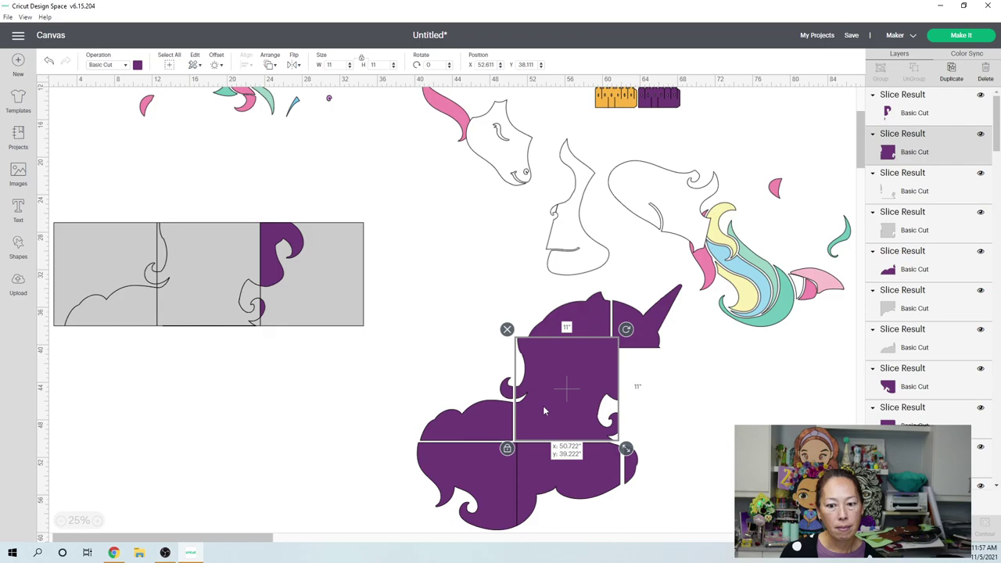
Fit the two purple head pieces on top of the rebuilt silhouette and add the remaining sliced pieces along its right side.
left_click(576, 314)
mouse_move(571, 310)
left_mouse_down()
mouse_move(578, 299)
mouse_move(568, 301)
left_mouse_up()
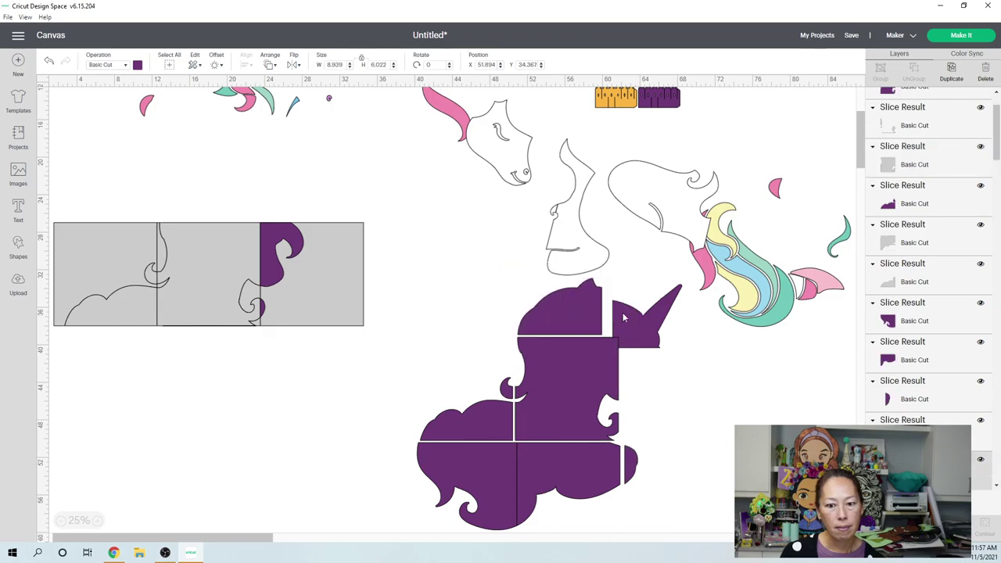
left_click_drag(639, 329, 632, 311)
left_click(285, 245)
left_click_drag(286, 245, 646, 362)
Delete the leftover gray squares and slice remnants, keeping only the purple pieces.
left_click(329, 422)
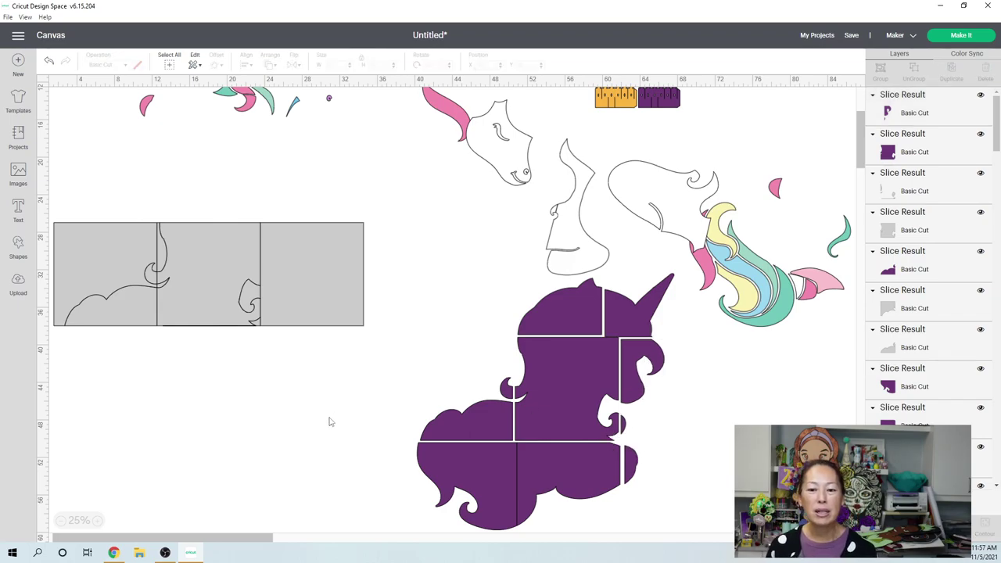
left_click_drag(365, 347, 75, 246)
key("Delete")
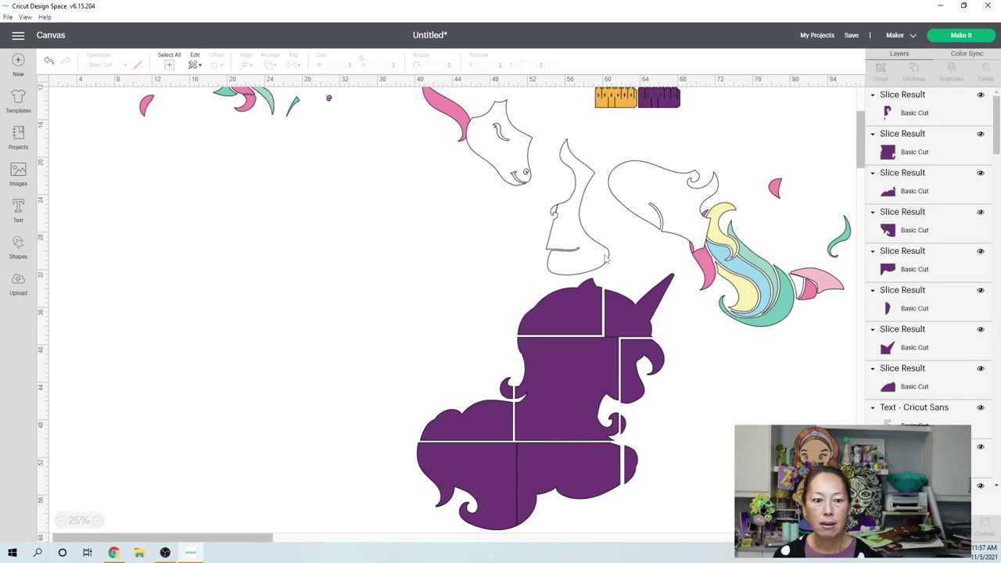
Try to send the project to the cutting mats, dismiss the compatibility message and ungroup the number 5 rosette set.
left_click(962, 37)
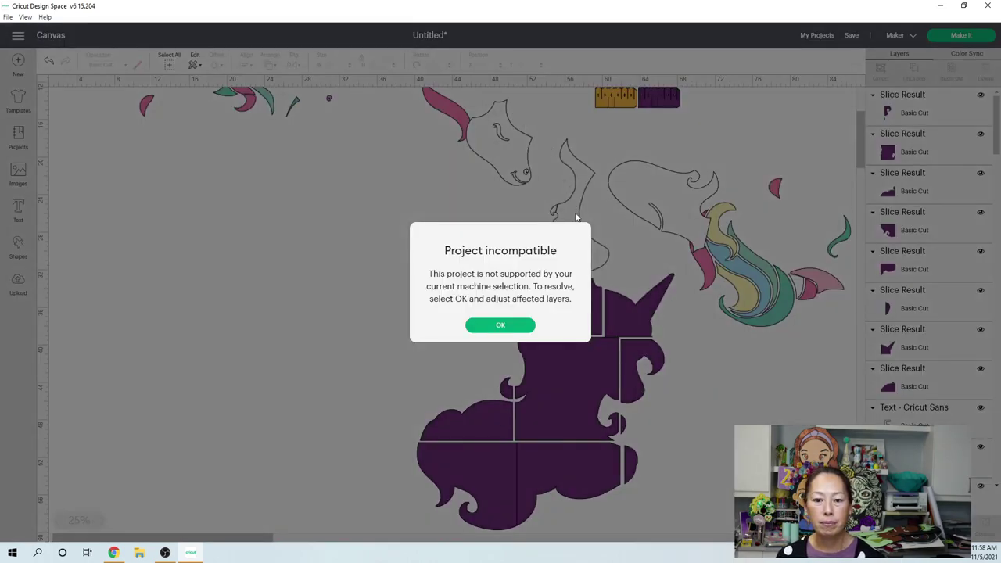
left_click(524, 325)
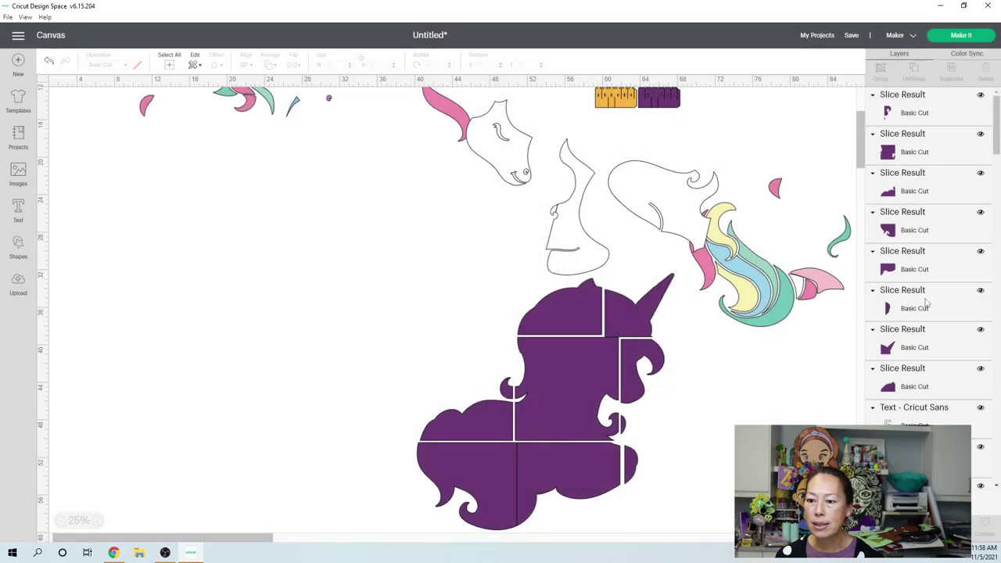
scroll(699, 156, "up", 3)
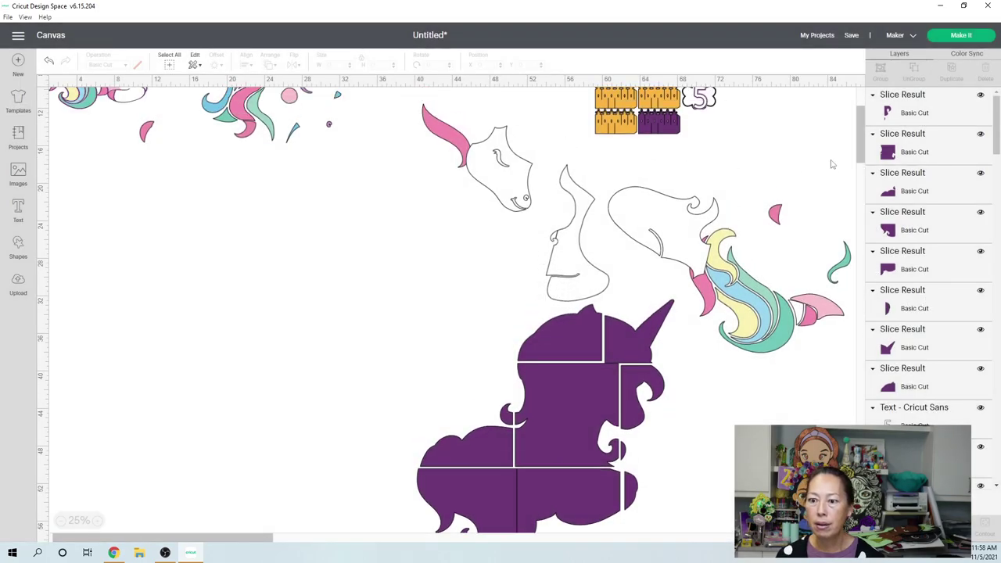
left_click(656, 141)
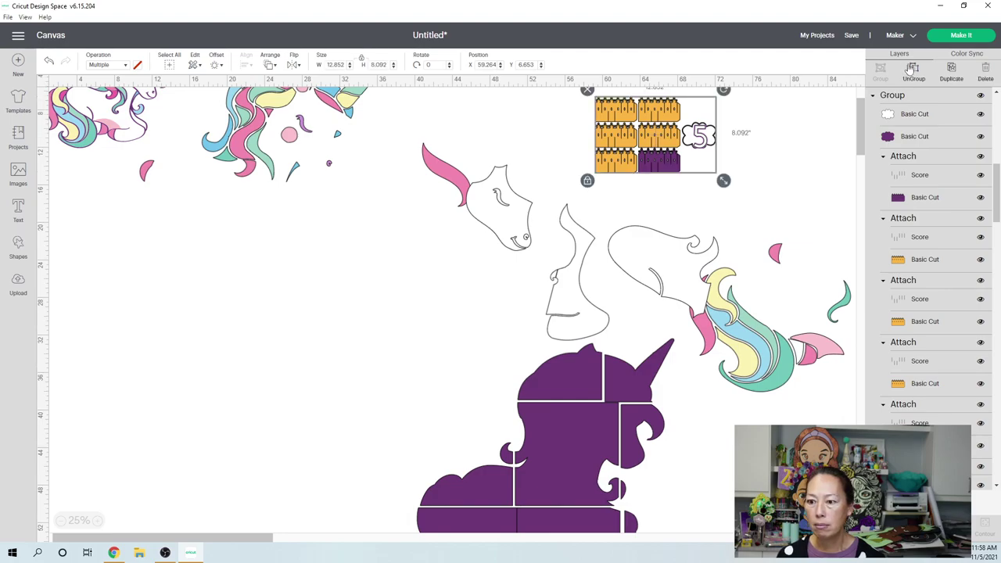
Find the flattened layer marked with a warning and delete the complete reference unicorn image.
scroll(976, 219, "up", 5)
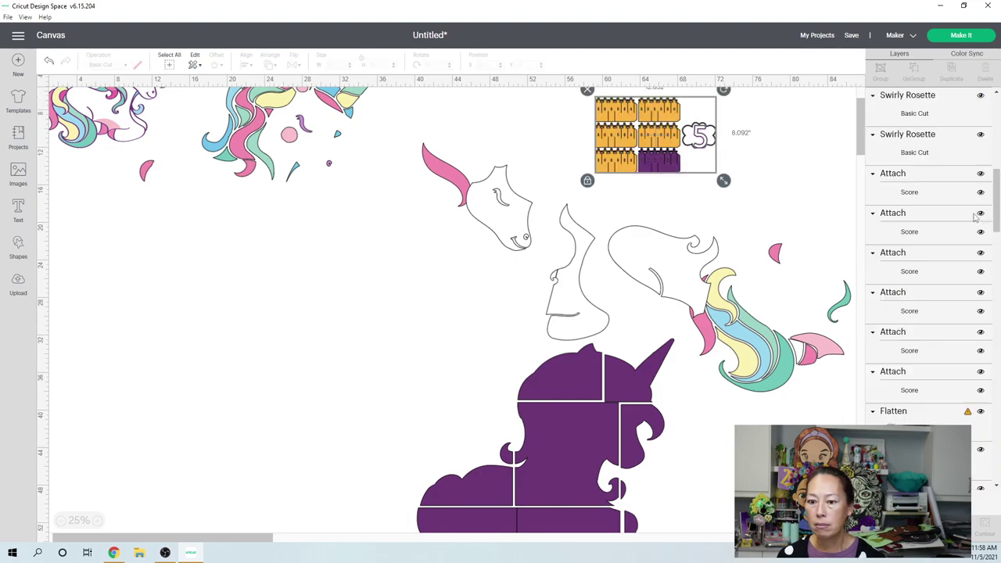
scroll(976, 219, "up", 1)
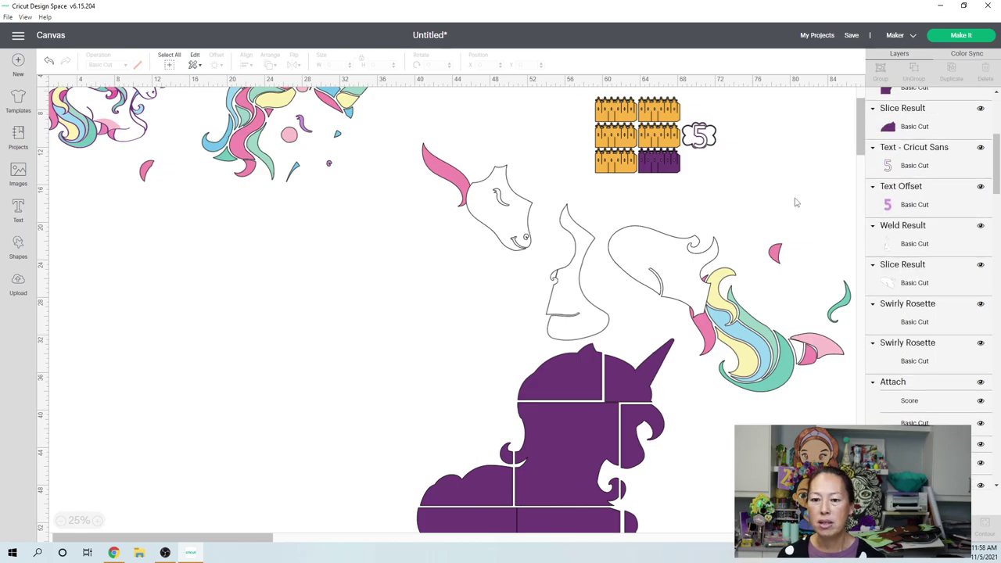
scroll(796, 202, "up", 1)
scroll(956, 219, "up", 4)
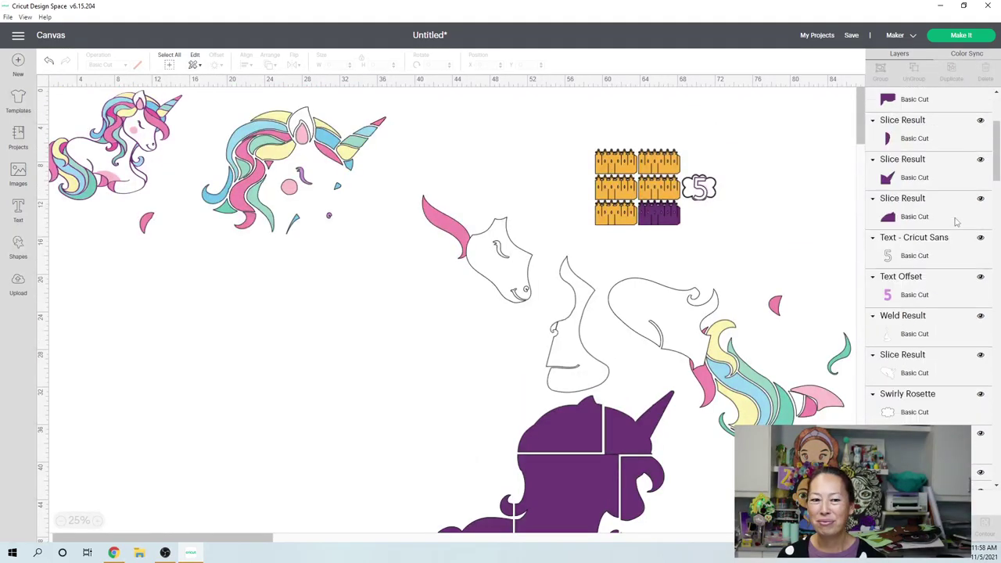
left_click(130, 157)
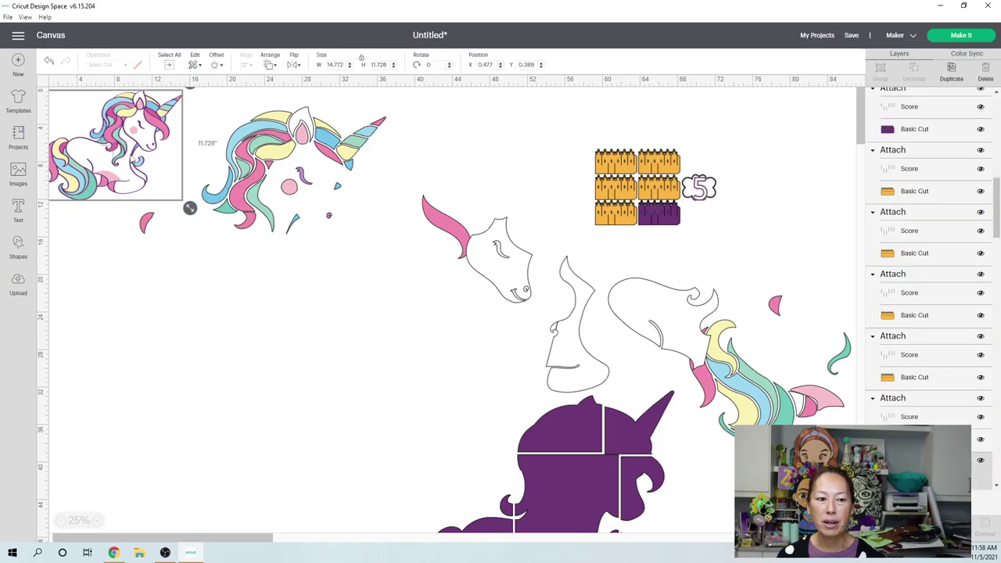
key("Delete")
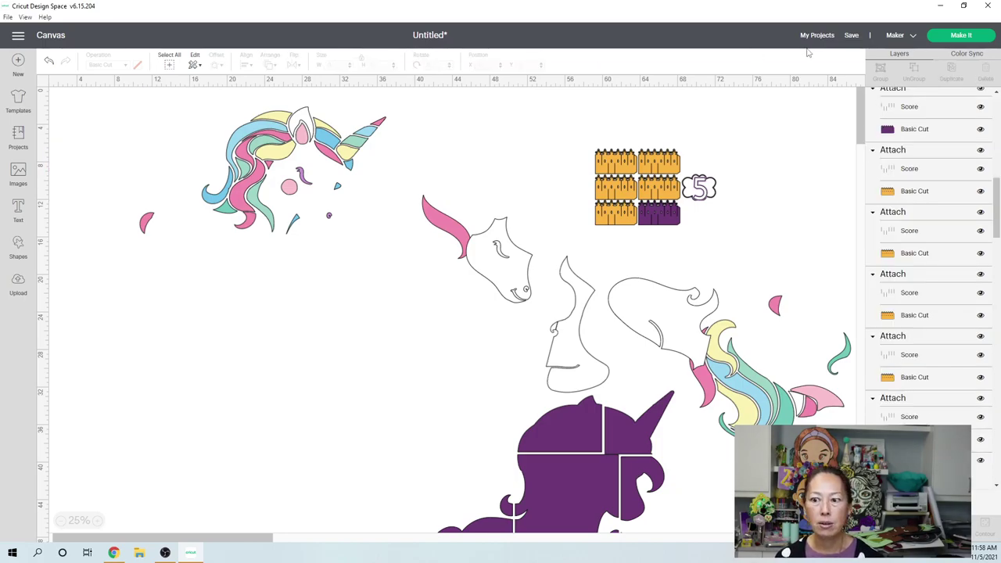
Send the project to the mat preview and review the layout of the first 12 x 24 inch mat.
left_click(961, 37)
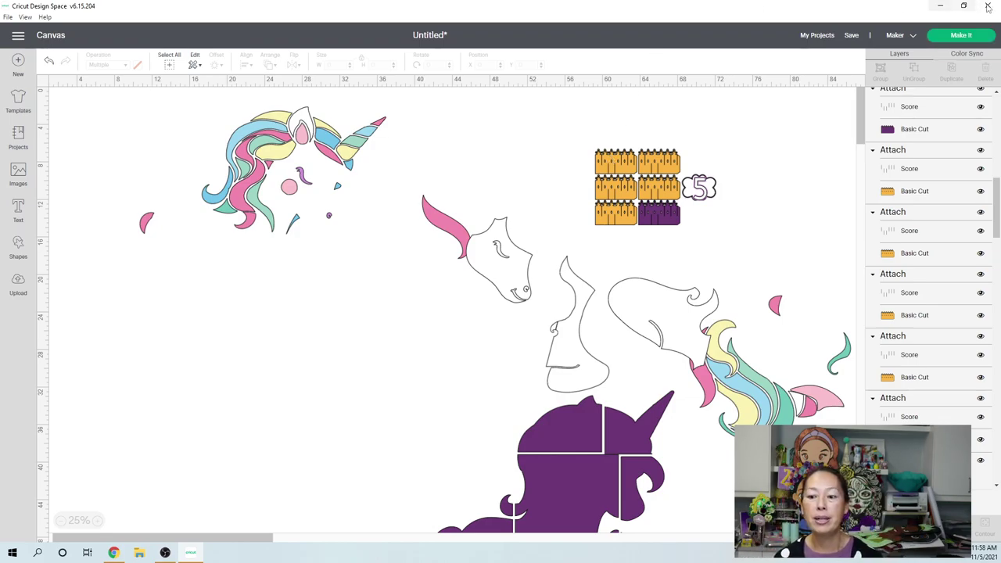
left_click(960, 35)
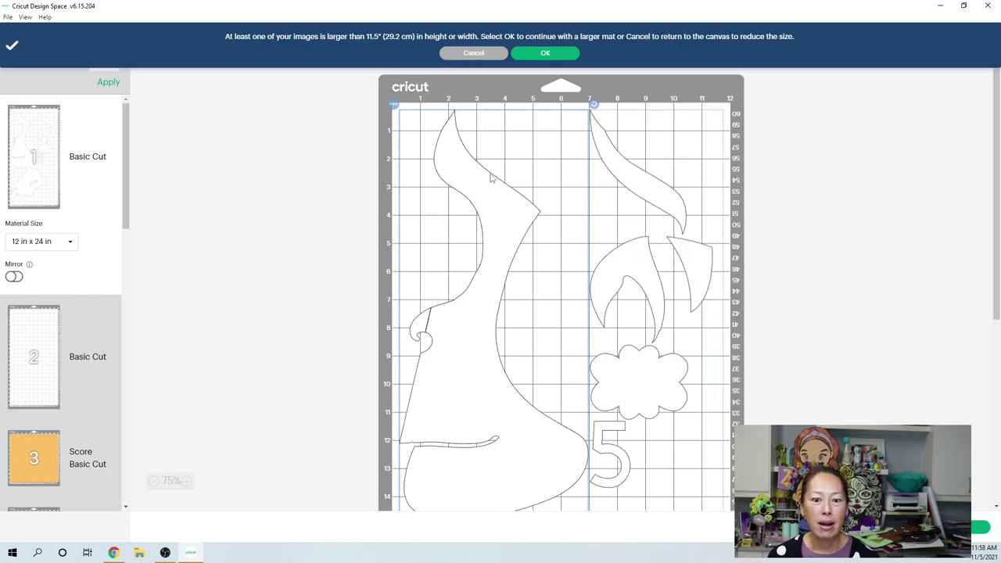
scroll(491, 179, "down", 5)
scroll(568, 183, "up", 5)
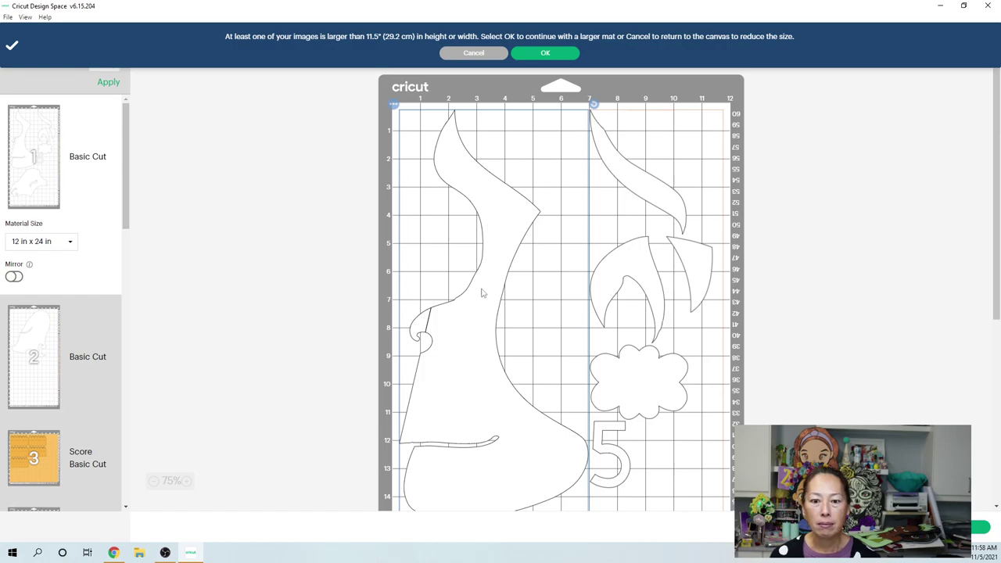
Rotate the large white unicorn piece clockwise on the first mat and place it in the mat's upper left corner.
left_click_drag(550, 283, 627, 283)
left_click_drag(674, 107, 753, 227)
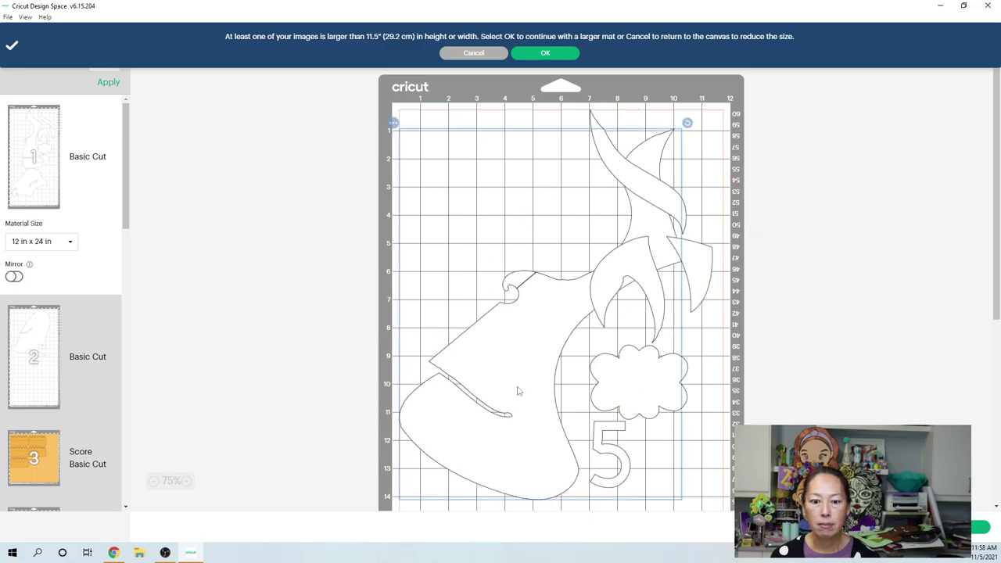
left_click_drag(524, 369, 537, 291)
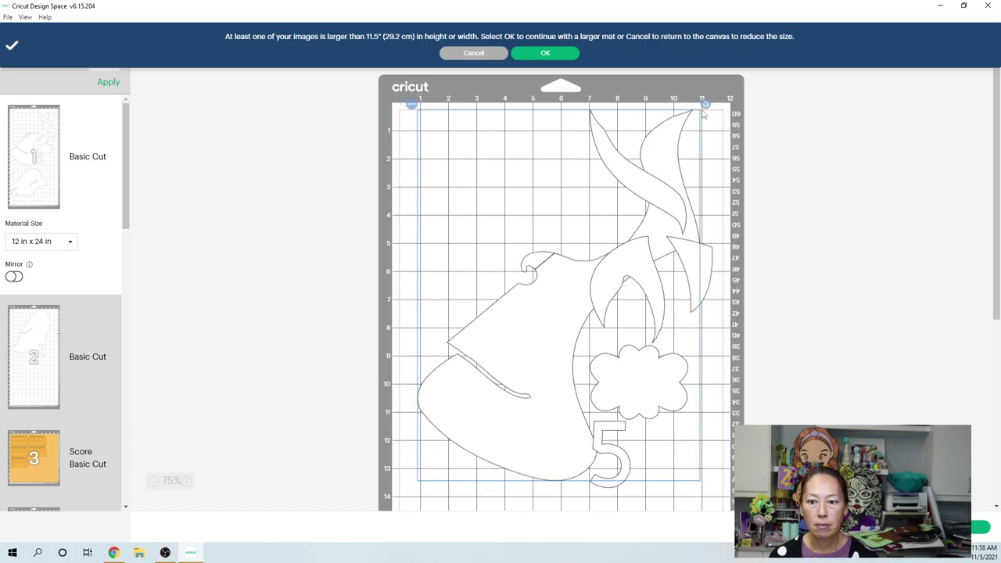
left_click_drag(706, 106, 739, 140)
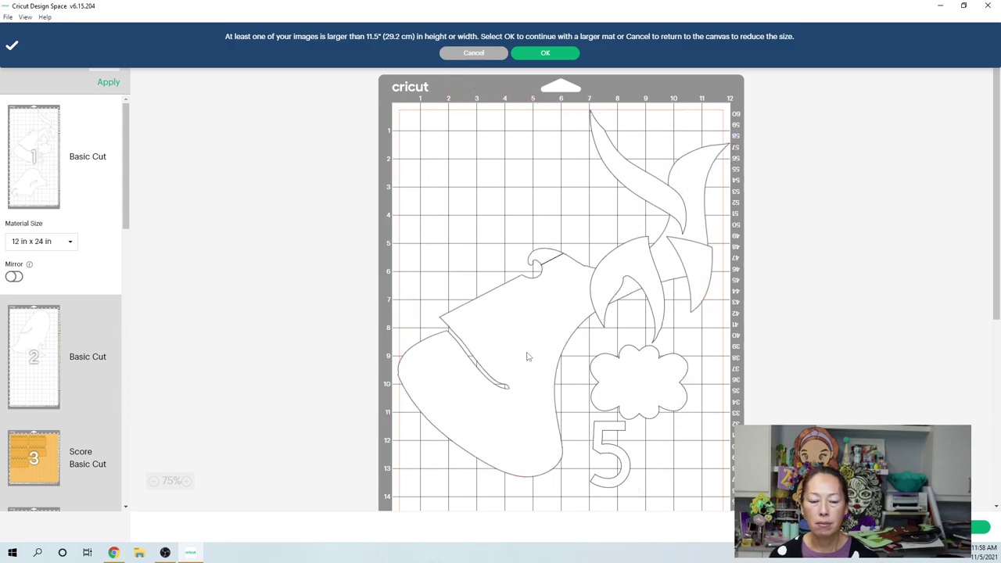
key("ctrl+z")
left_click_drag(524, 356, 479, 278)
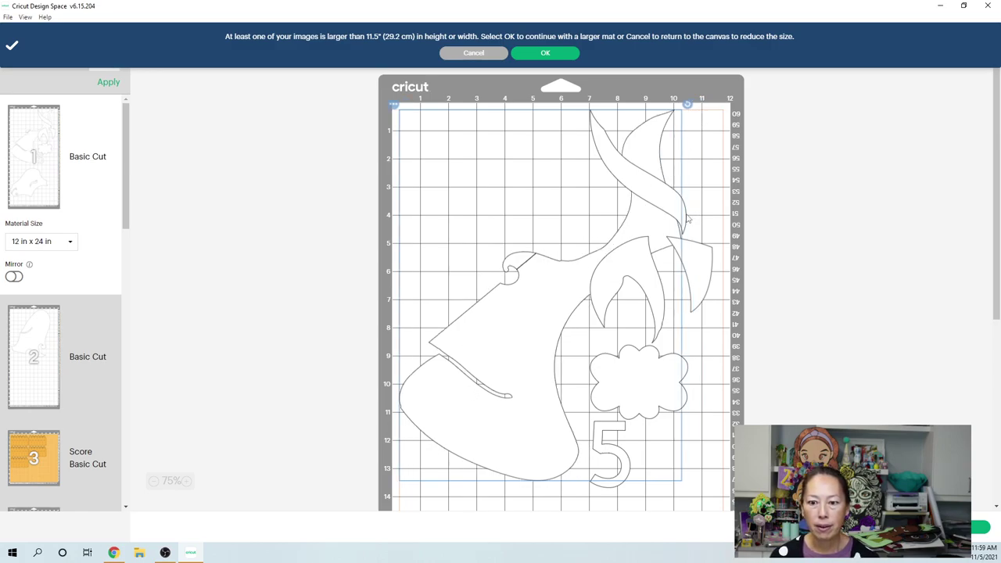
Move the curved strip, the scalloped rosette and the number 5 down into free space beside the lower unicorn piece.
left_click_drag(688, 221, 694, 462)
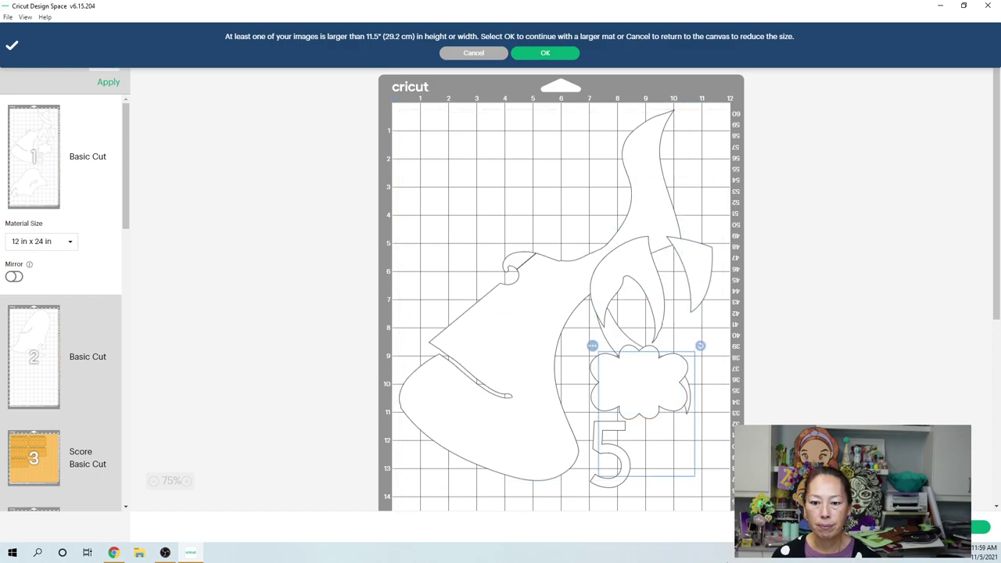
scroll(585, 351, "down", 5)
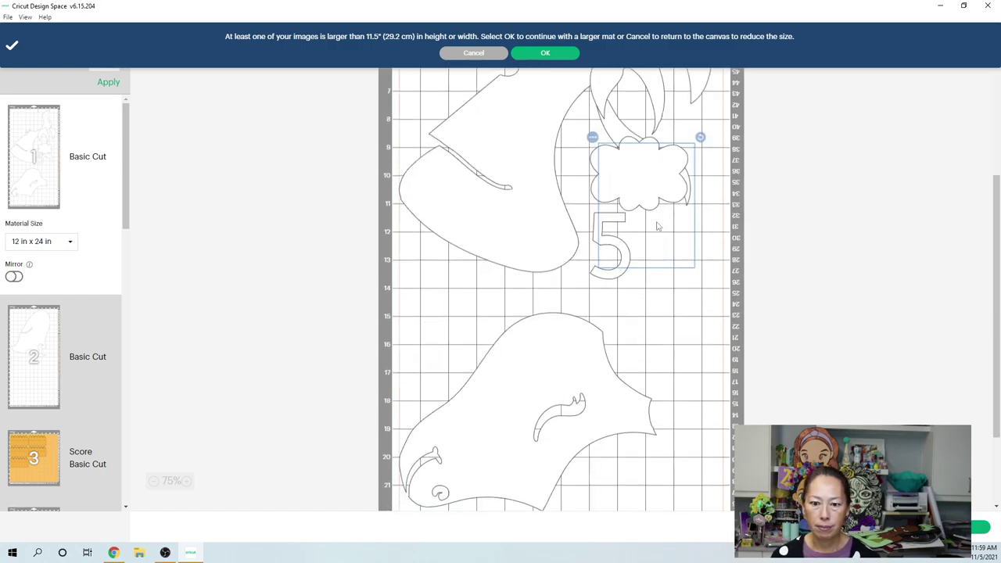
left_click_drag(654, 215, 670, 263)
left_click_drag(697, 388, 697, 418)
left_click_drag(671, 176, 677, 465)
left_click_drag(612, 266, 639, 412)
Move the forked piece and the small curved triangular piece clear of the large unicorn piece into free space further down the first mat.
scroll(574, 215, "up", 3)
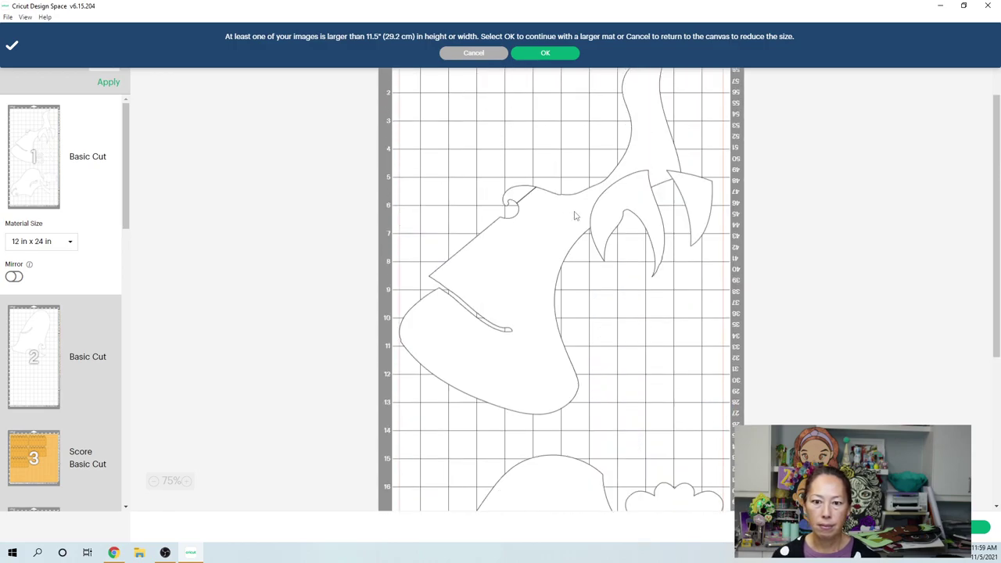
left_click_drag(643, 227, 664, 553)
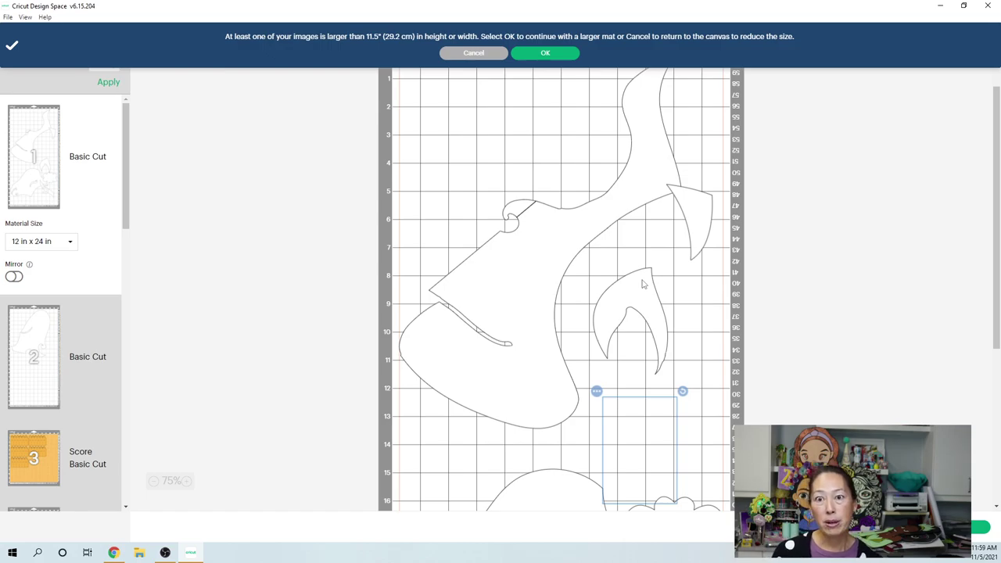
left_click_drag(642, 283, 616, 197)
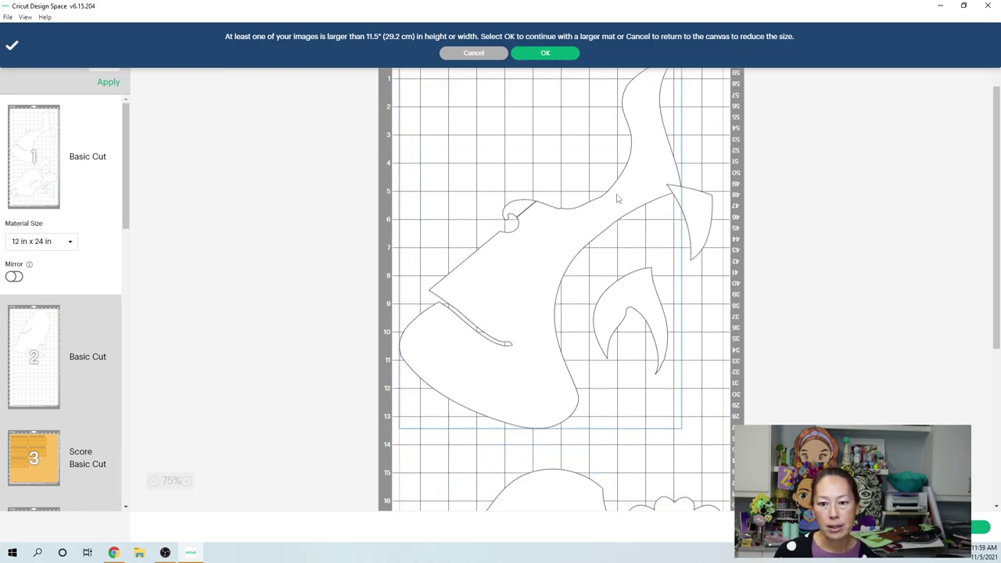
left_click(703, 218)
left_click_drag(714, 387, 720, 531)
left_click(647, 299)
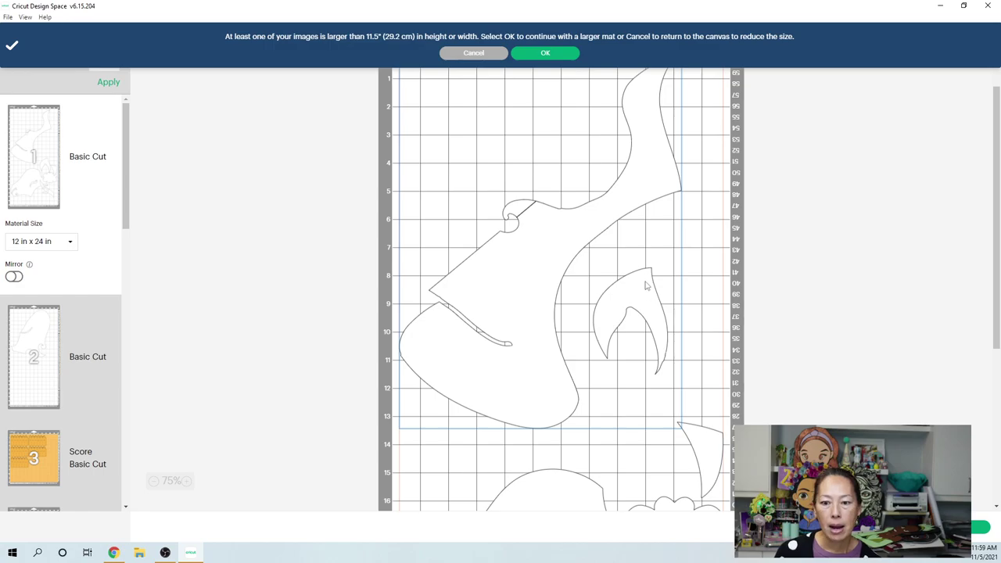
Rotate the large unicorn piece slightly further clockwise and place it flush with the first mat's upper edge.
left_click_drag(673, 156, 685, 159)
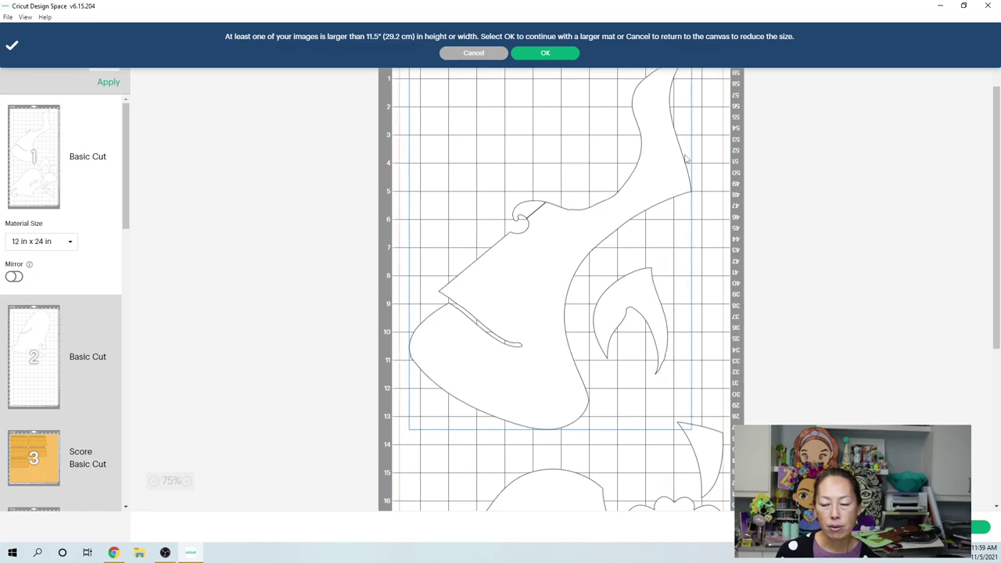
scroll(686, 170, "up", 2)
left_click_drag(698, 105, 715, 146)
left_click(661, 224)
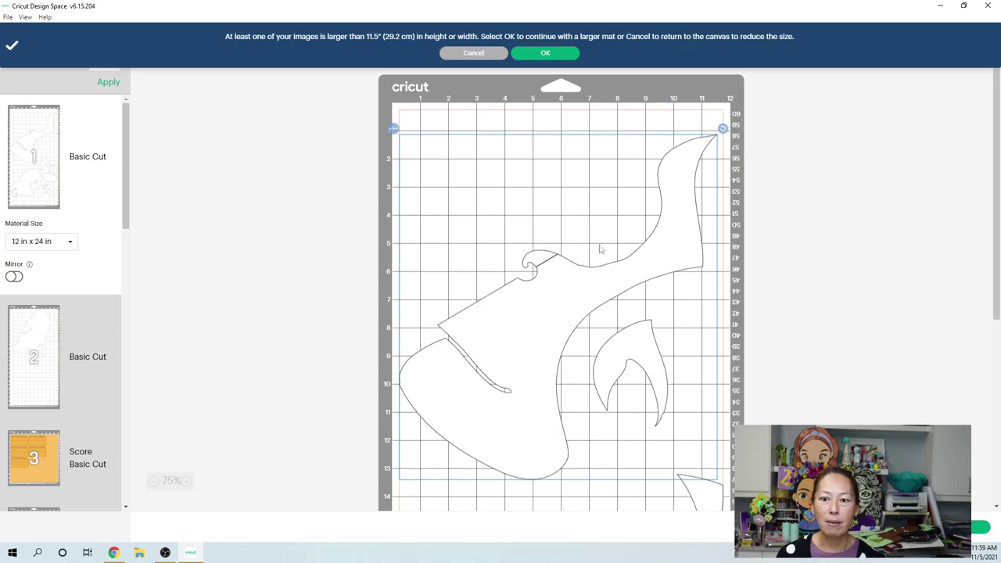
left_click_drag(529, 317, 523, 293)
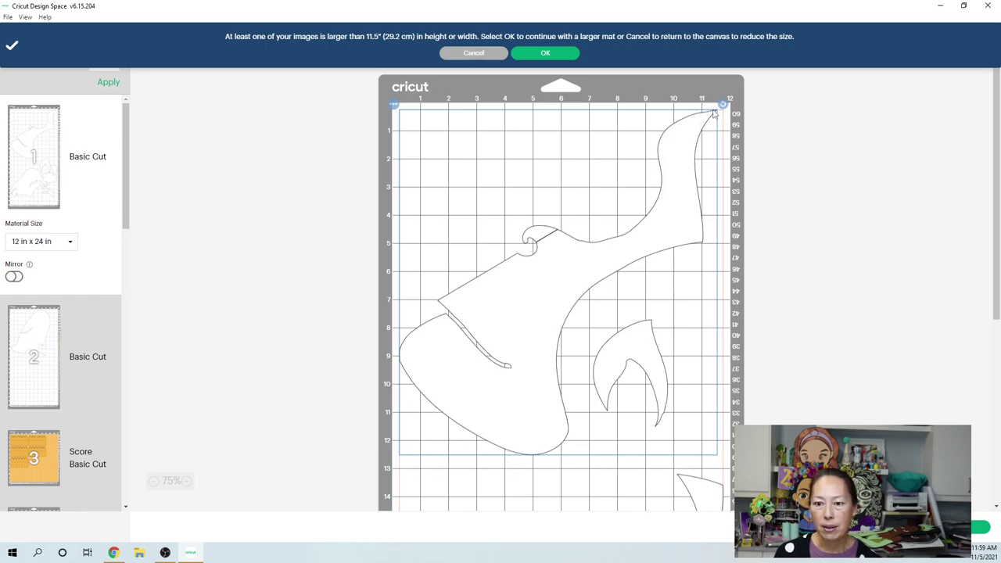
Space out the number 5, the curved strip and the scalloped rosette around the lower unicorn piece on the first mat.
scroll(584, 307, "down", 5)
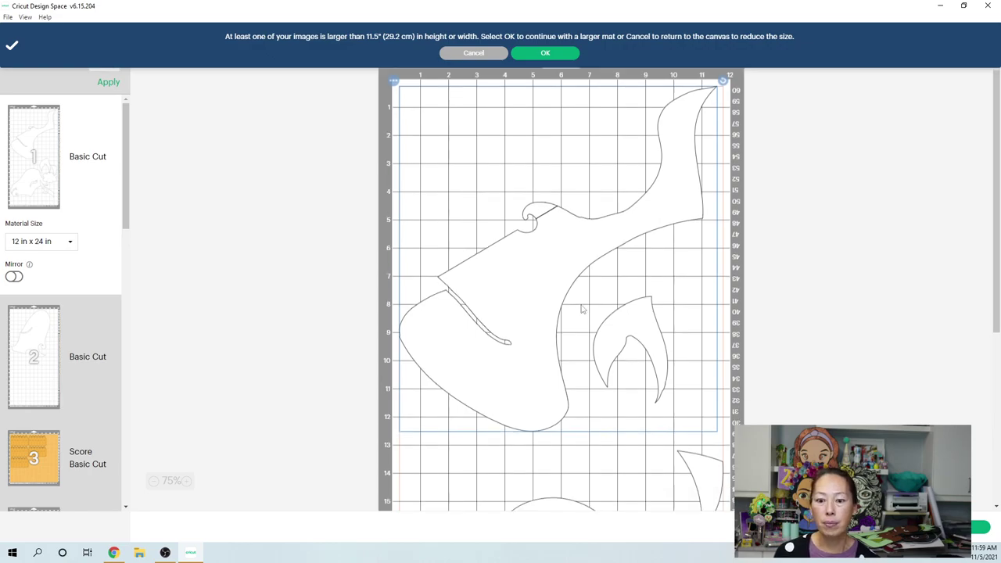
left_click(645, 341)
left_click_drag(646, 342, 587, 406)
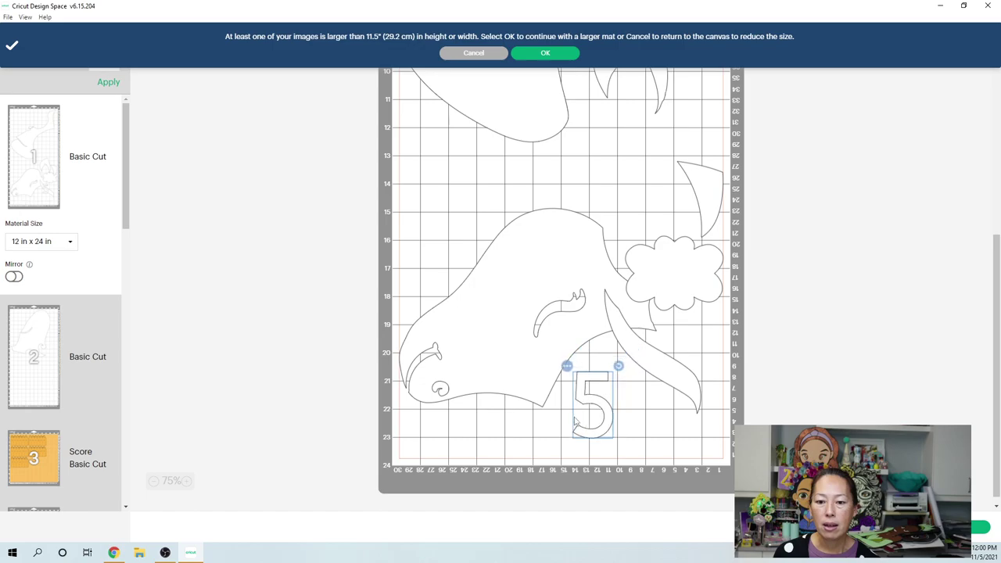
left_click_drag(660, 375, 682, 419)
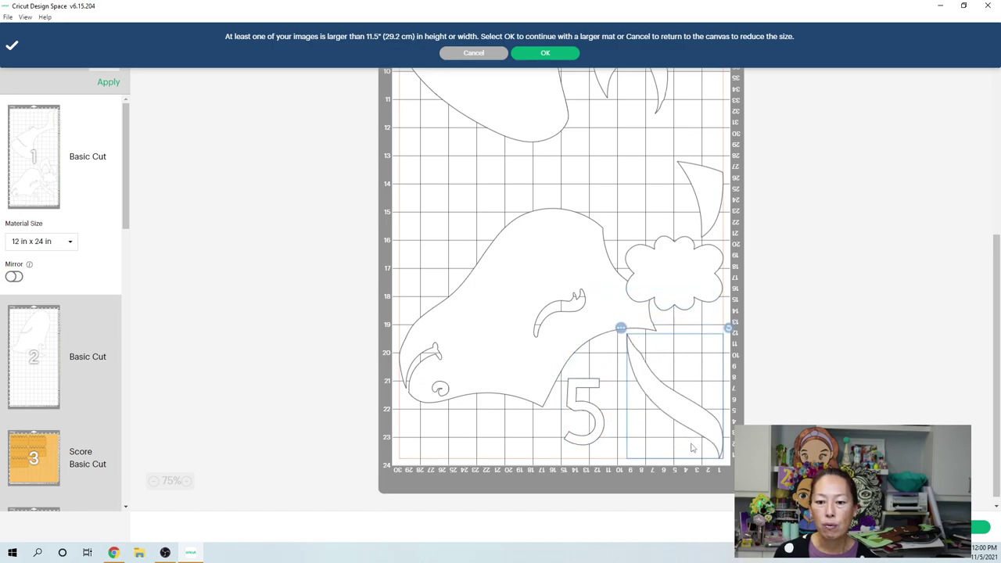
left_click_drag(698, 292, 702, 243)
left_click(708, 178)
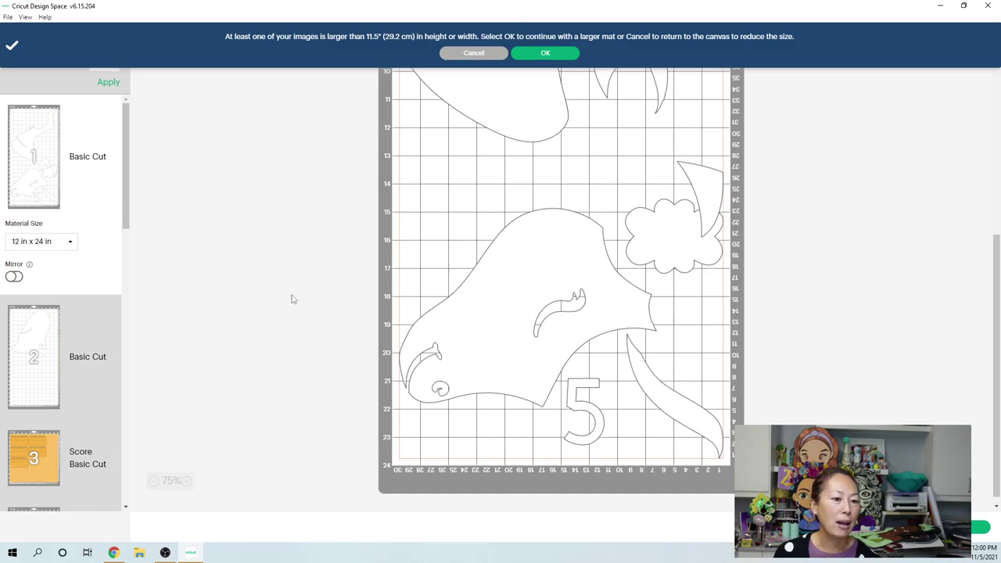
Rotate the large unicorn piece on the second mat clockwise and place it against the mat's upper edge.
left_click(43, 351)
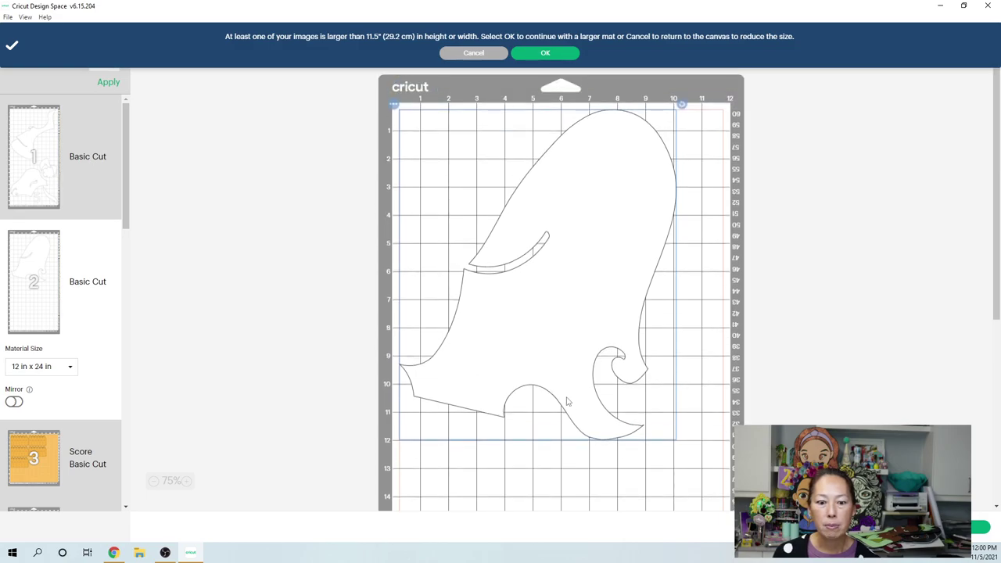
left_click_drag(649, 225, 656, 247)
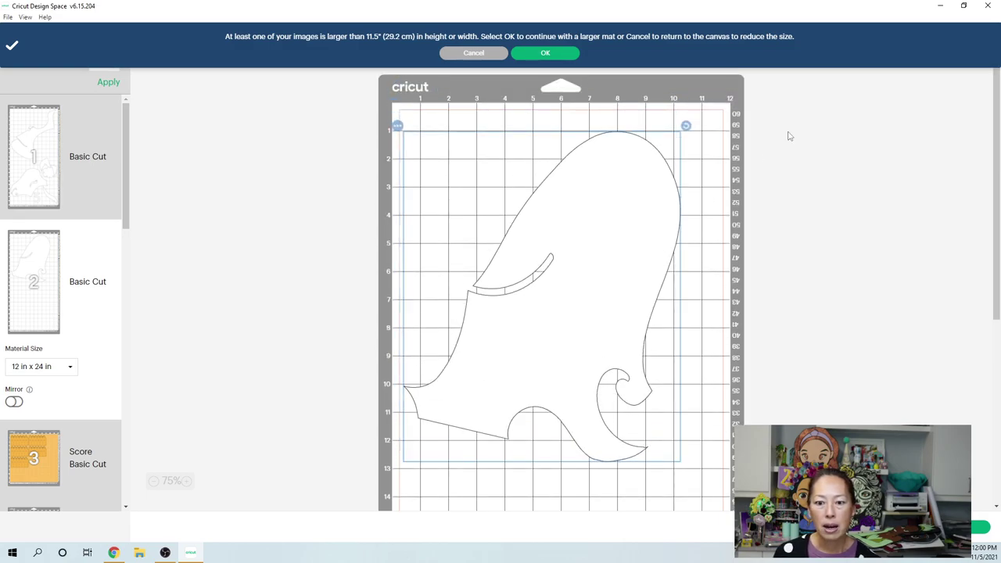
left_click_drag(688, 129, 736, 192)
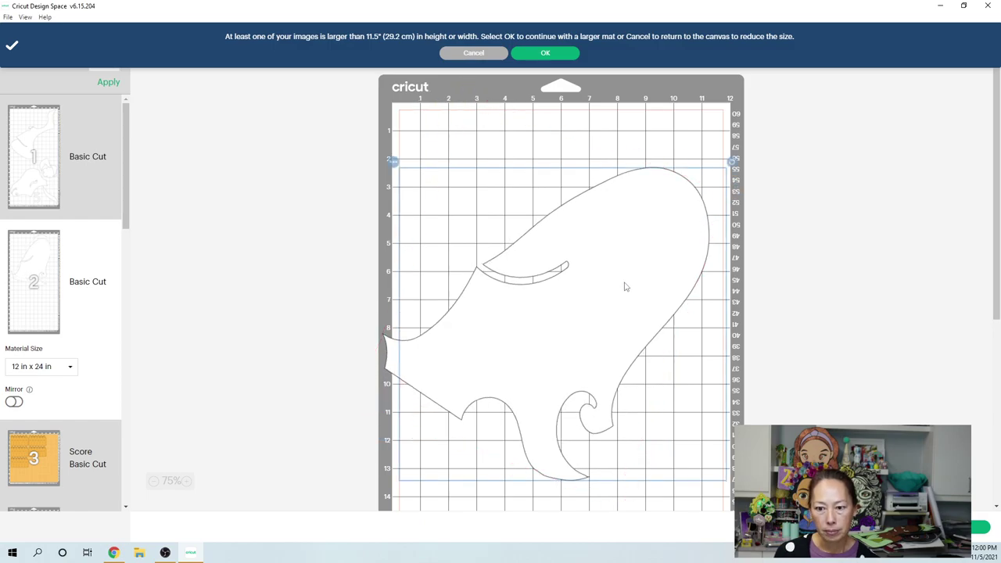
left_click_drag(536, 298, 531, 232)
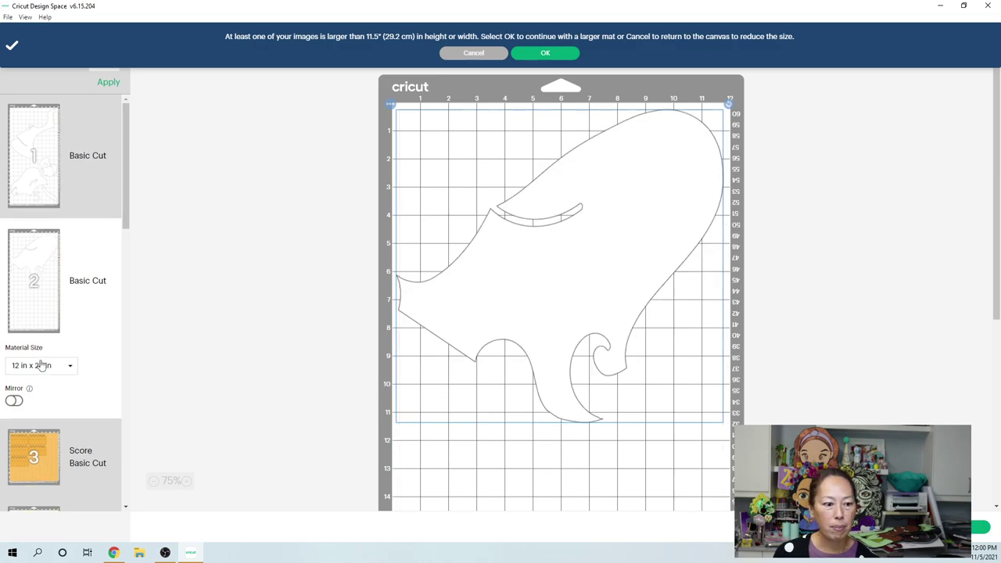
Review the layouts of orange mat 3 and yellow mat 4, and look through the remaining mats.
scroll(39, 344, "down", 2)
left_click(35, 292)
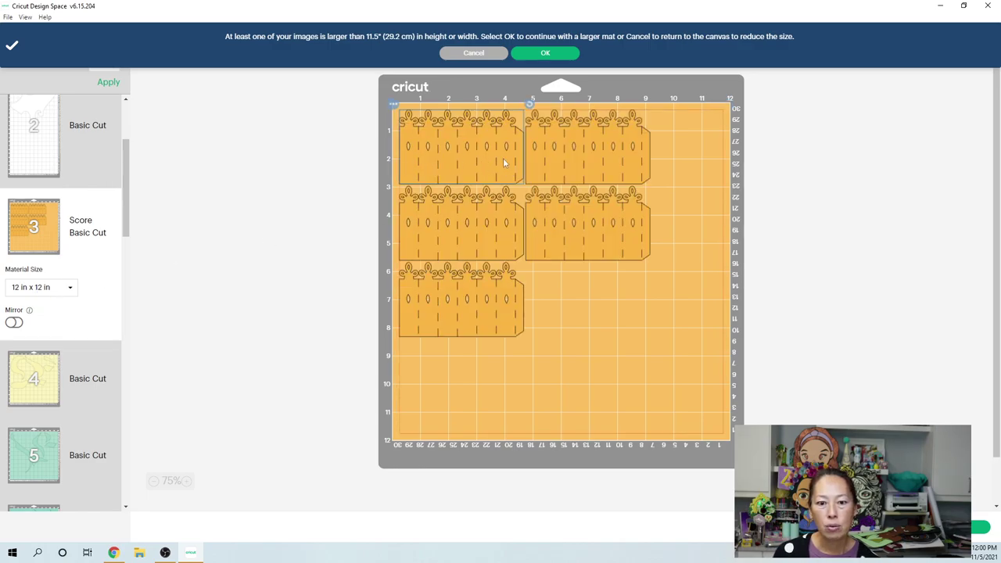
left_click(49, 369)
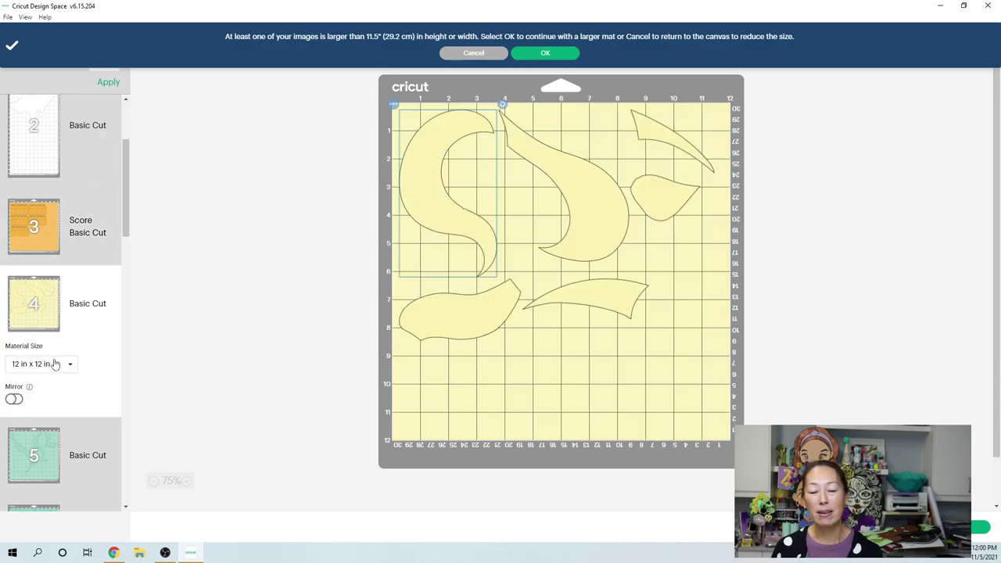
scroll(78, 352, "down", 3)
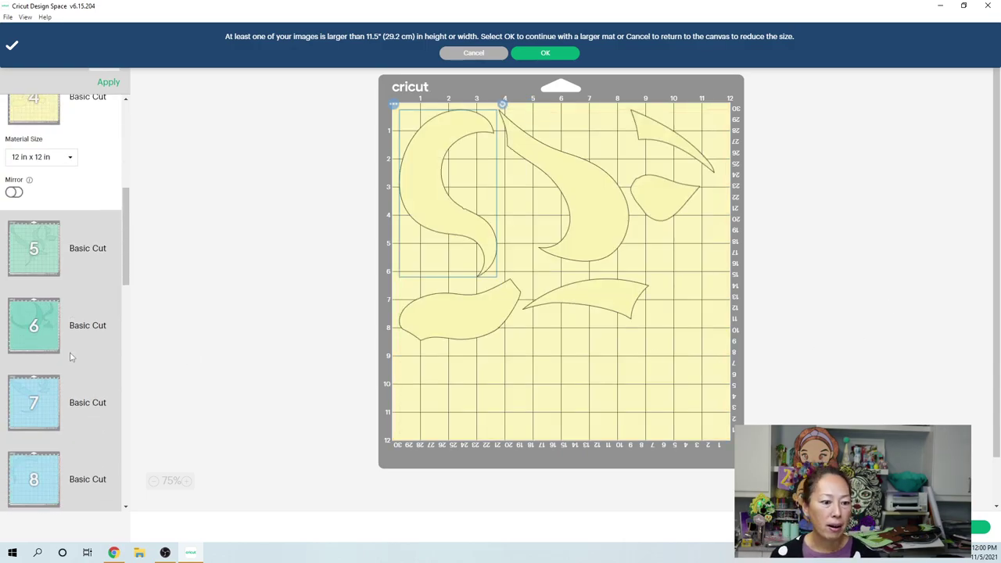
scroll(71, 357, "down", 12)
scroll(70, 357, "down", 2)
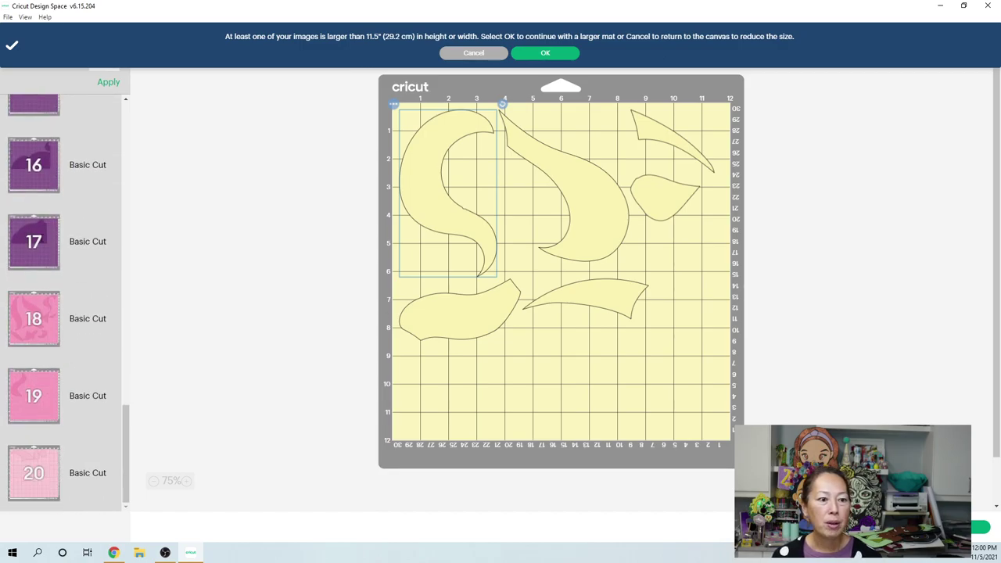
Move the purple piece from mat 17 to mat 15 and place it in the mat's lower right corner.
left_click(33, 241)
scroll(52, 202, "up", 2)
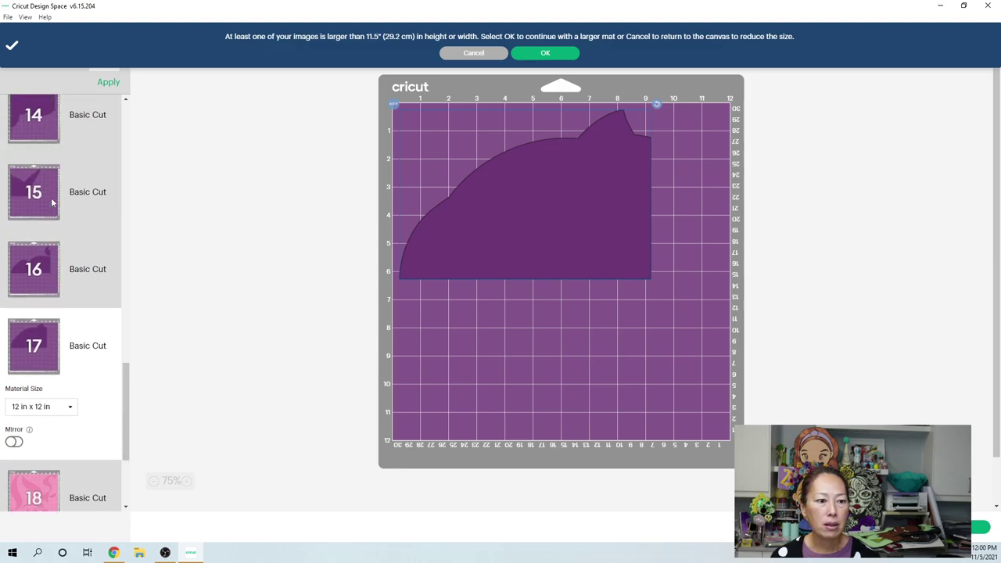
scroll(53, 202, "up", 3)
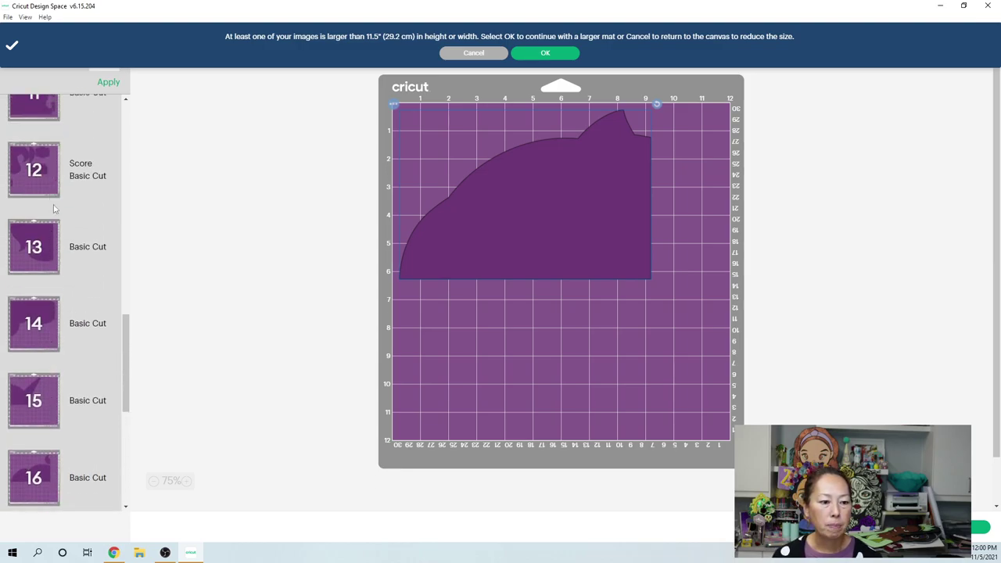
left_click(394, 106)
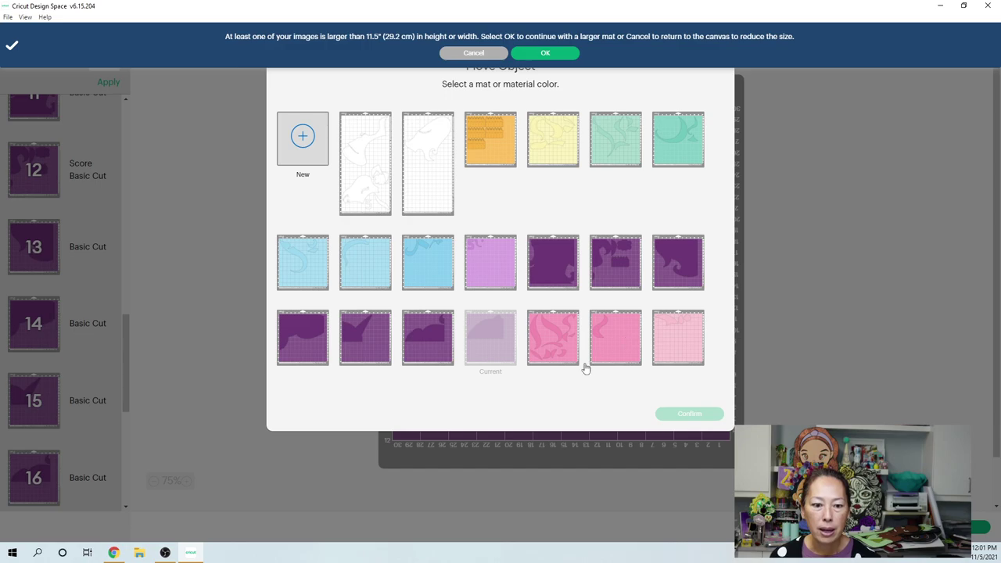
left_click(372, 353)
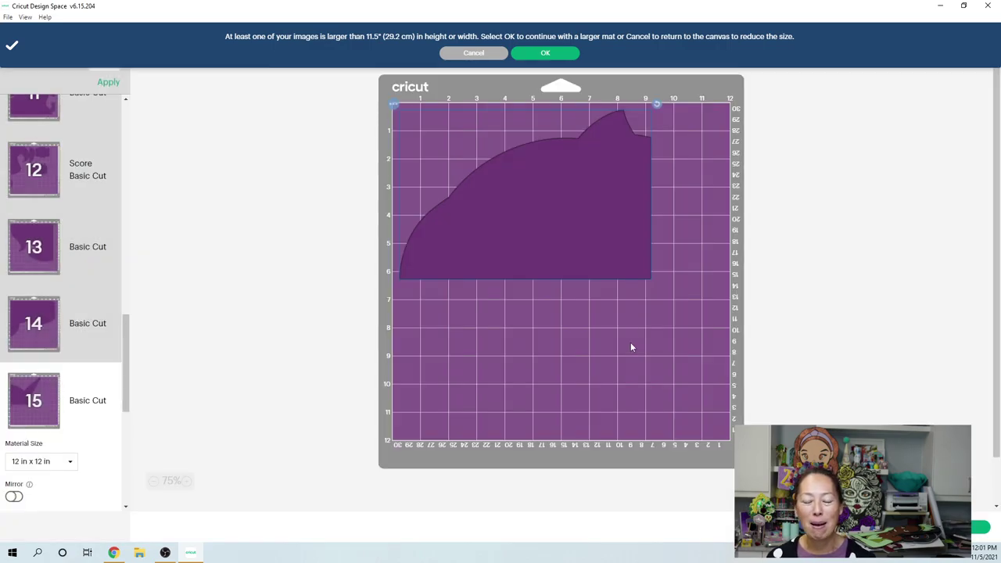
left_click_drag(643, 276, 723, 419)
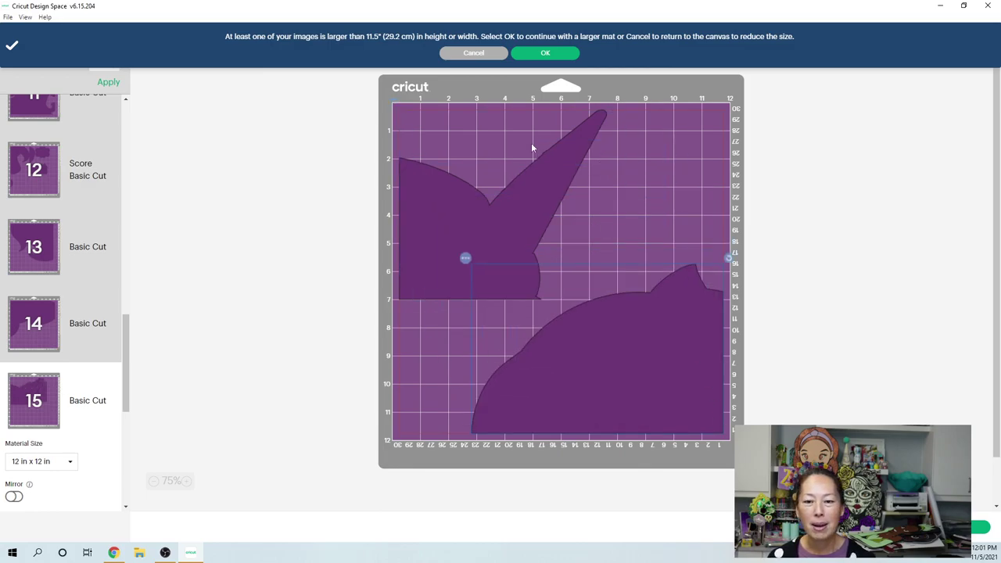
Check mats 16 and 18, and move the S-shaped pink piece from mat 19 to mat 18.
scroll(72, 354, "down", 3)
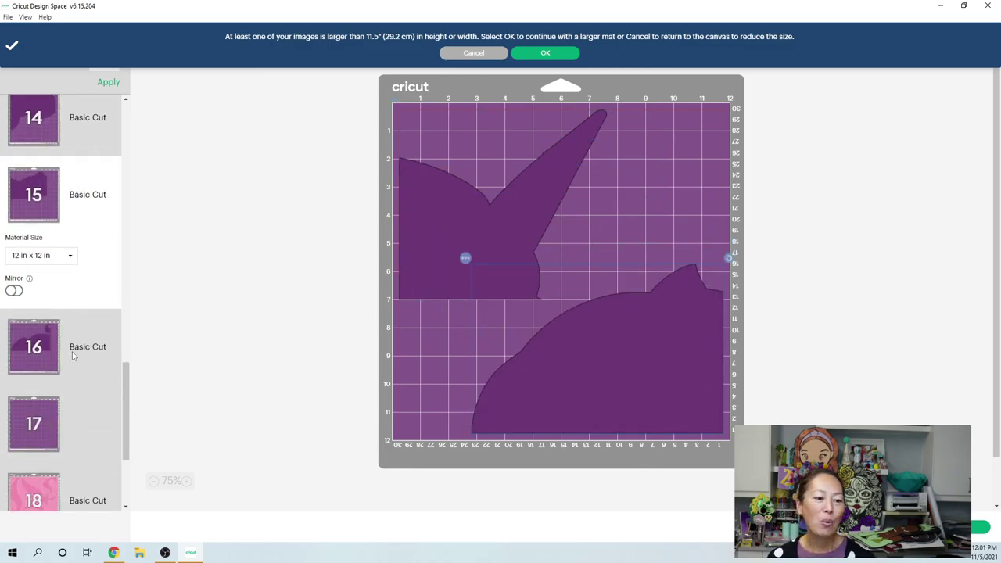
left_click(44, 350)
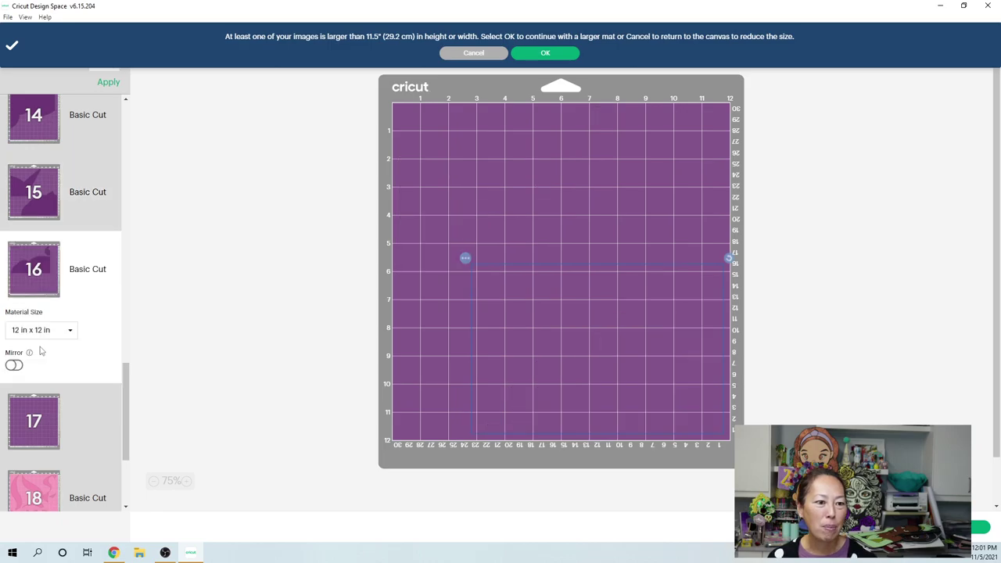
scroll(41, 350, "down", 2)
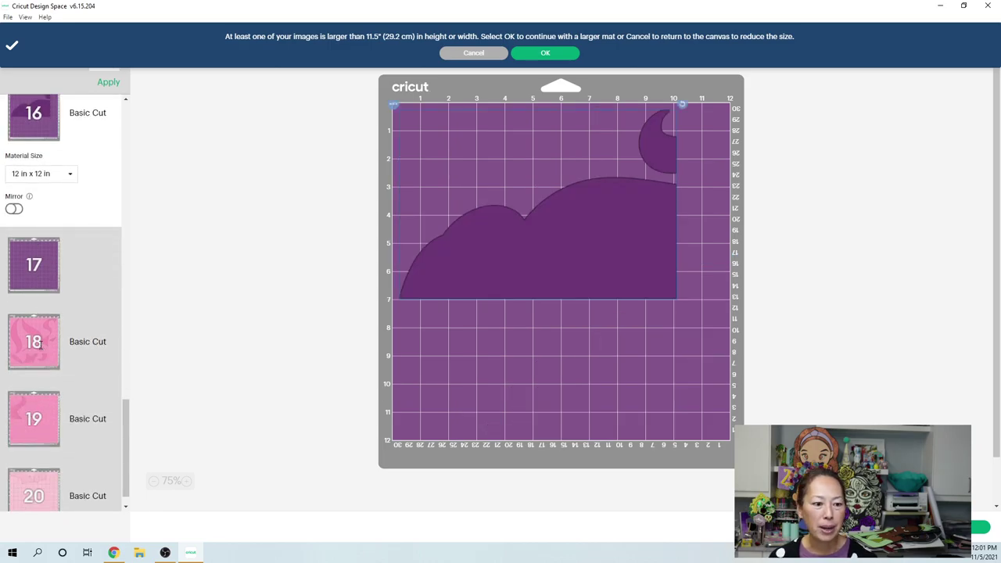
left_click(42, 344)
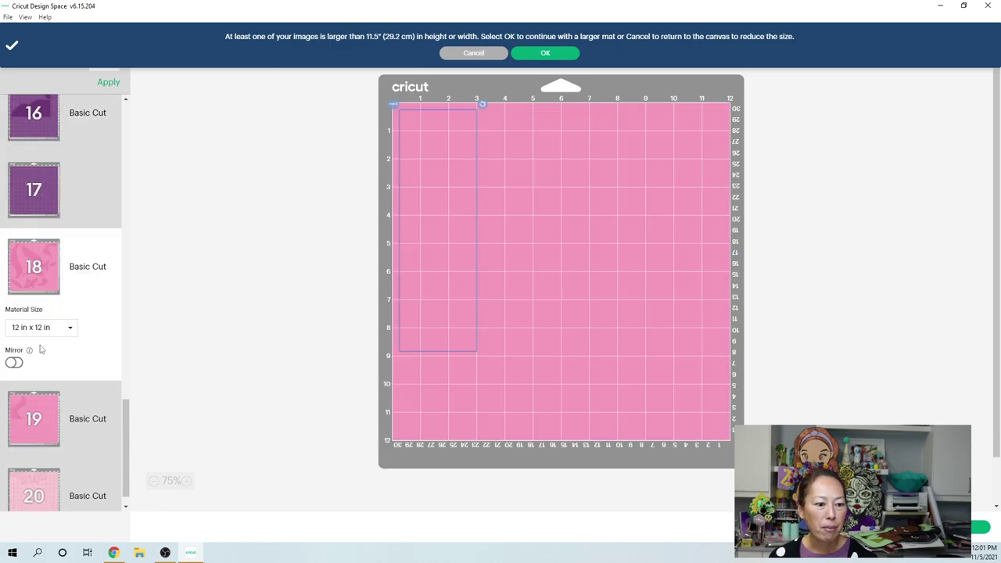
left_click(35, 414)
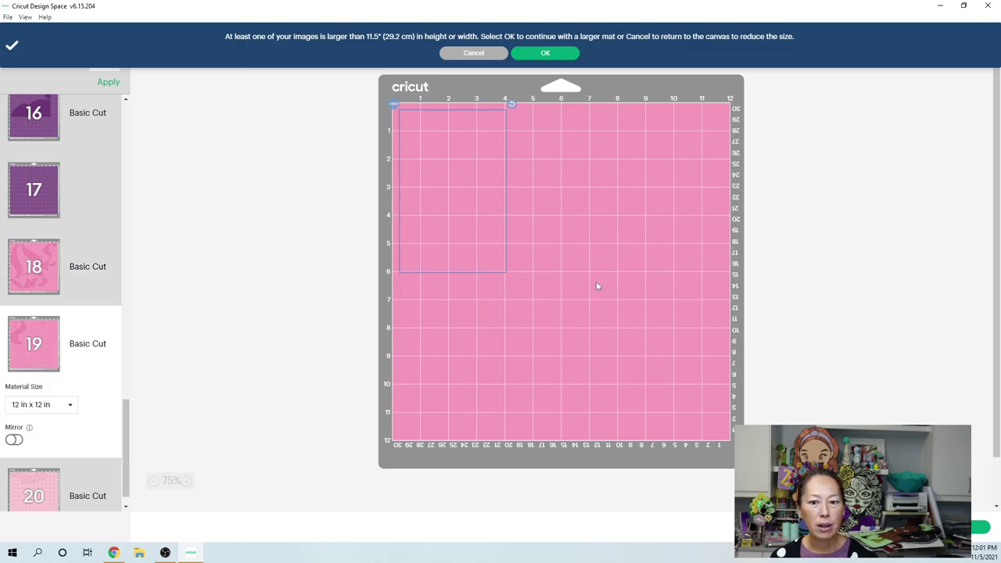
left_click(394, 105)
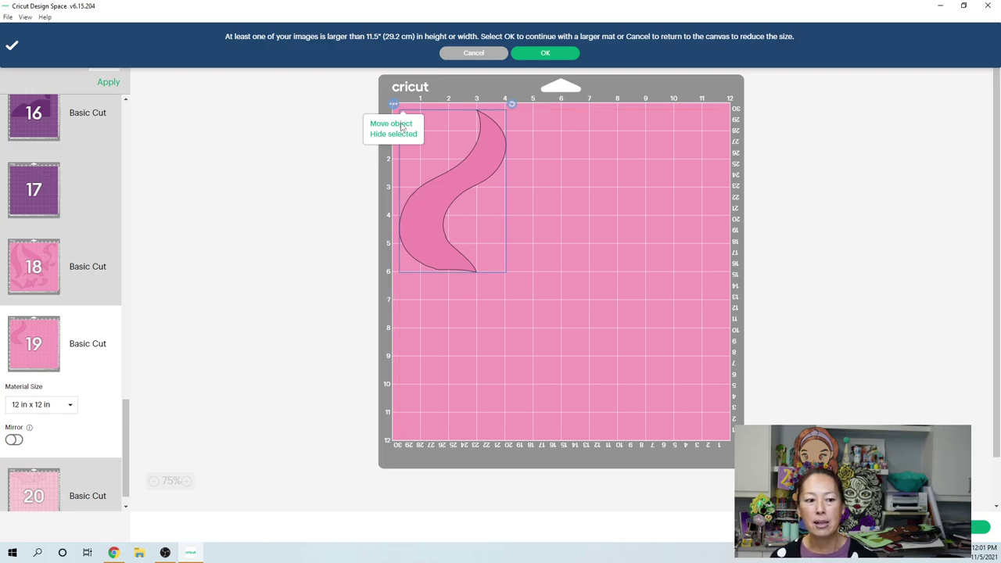
left_click(395, 123)
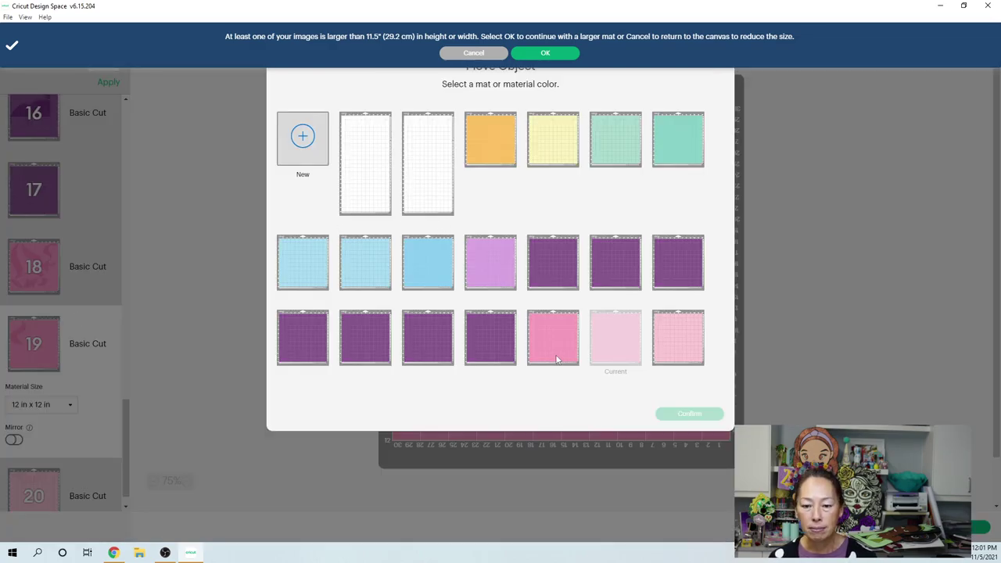
left_click(556, 361)
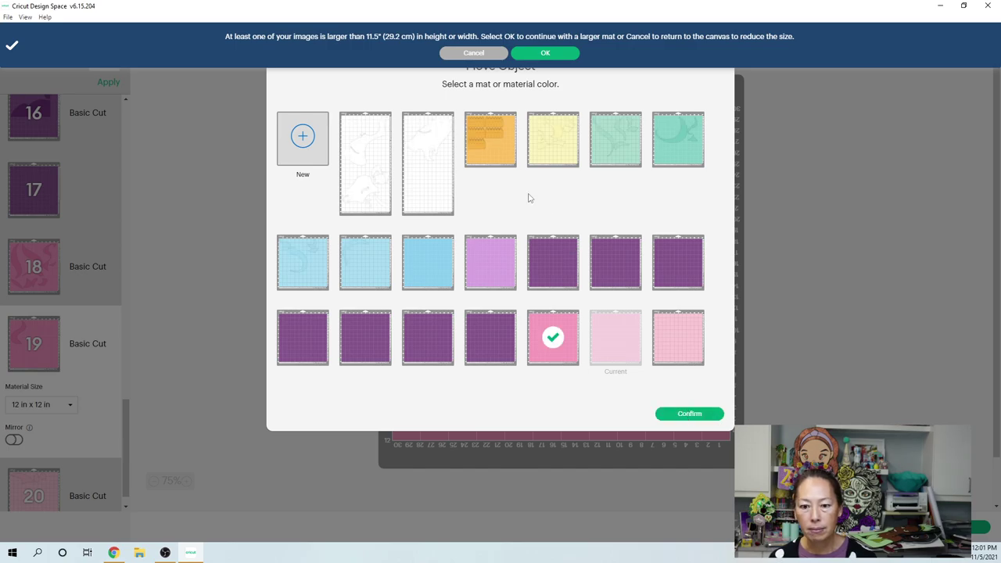
key("Return")
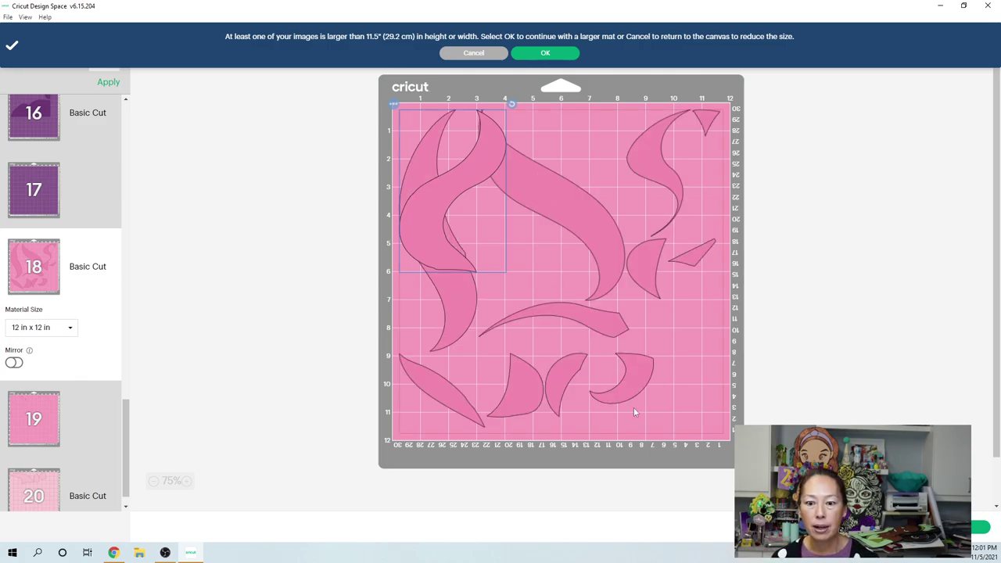
Move the small pink crescent on mat 18 near the upper edge and the S-shaped piece into the lower right corner.
left_click_drag(632, 391, 584, 74)
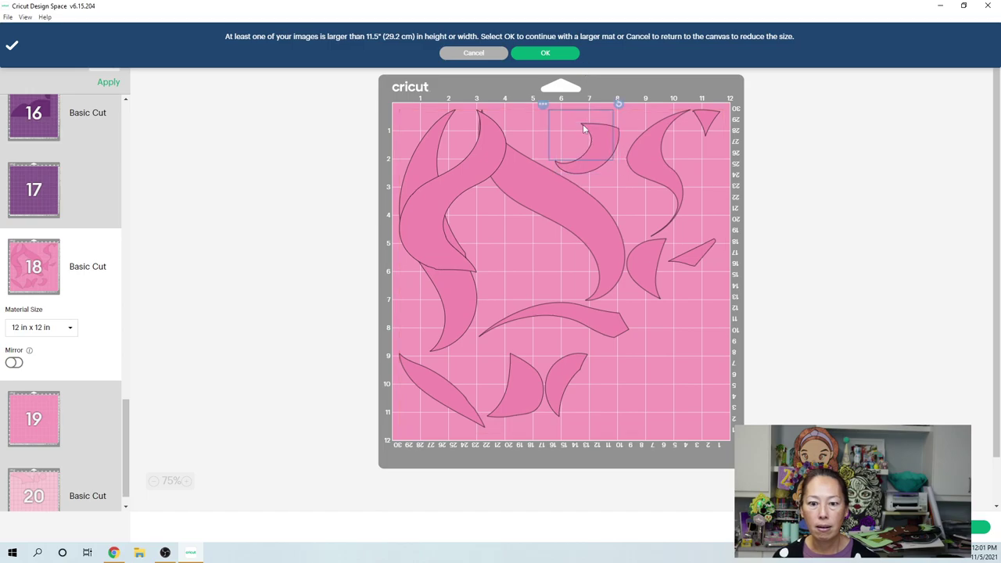
left_click(441, 194)
left_click_drag(474, 216, 714, 406)
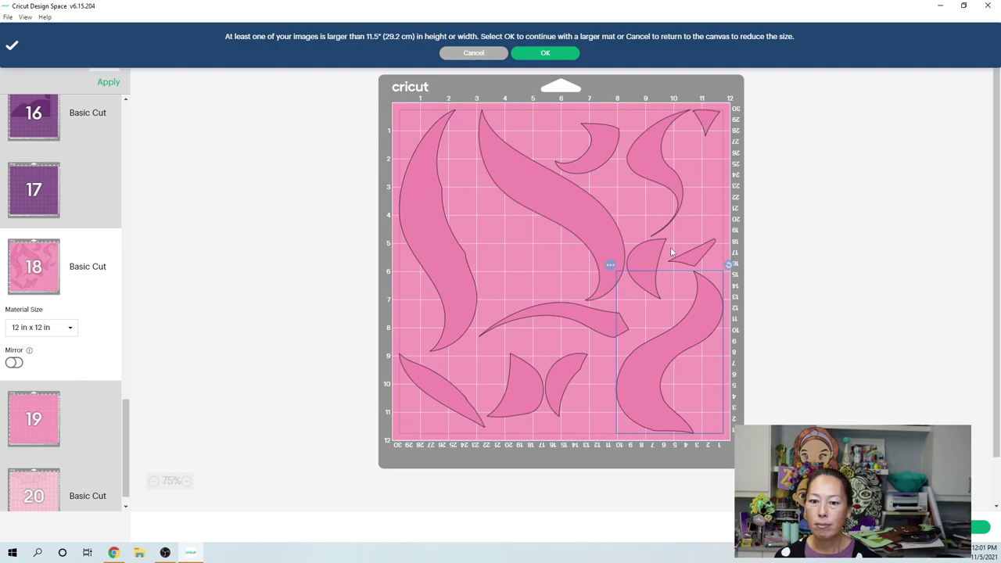